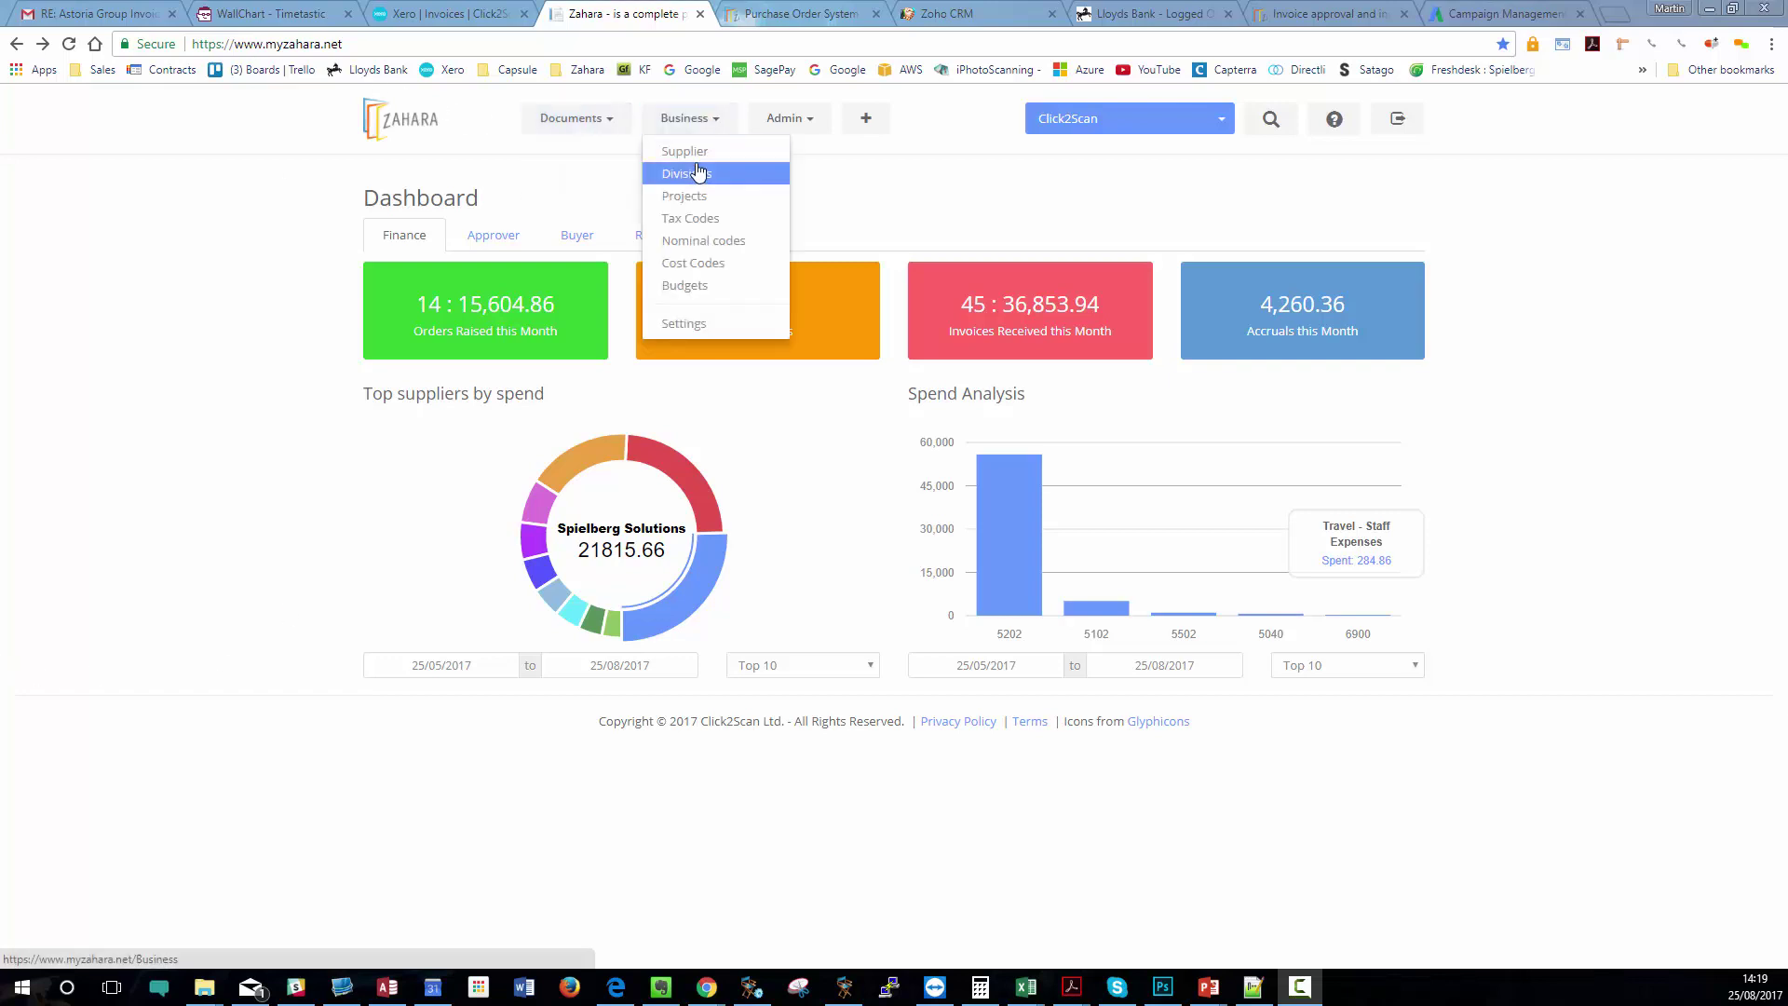
# - Open the Suppliers list from the Business menu
pyautogui.click(701, 154)
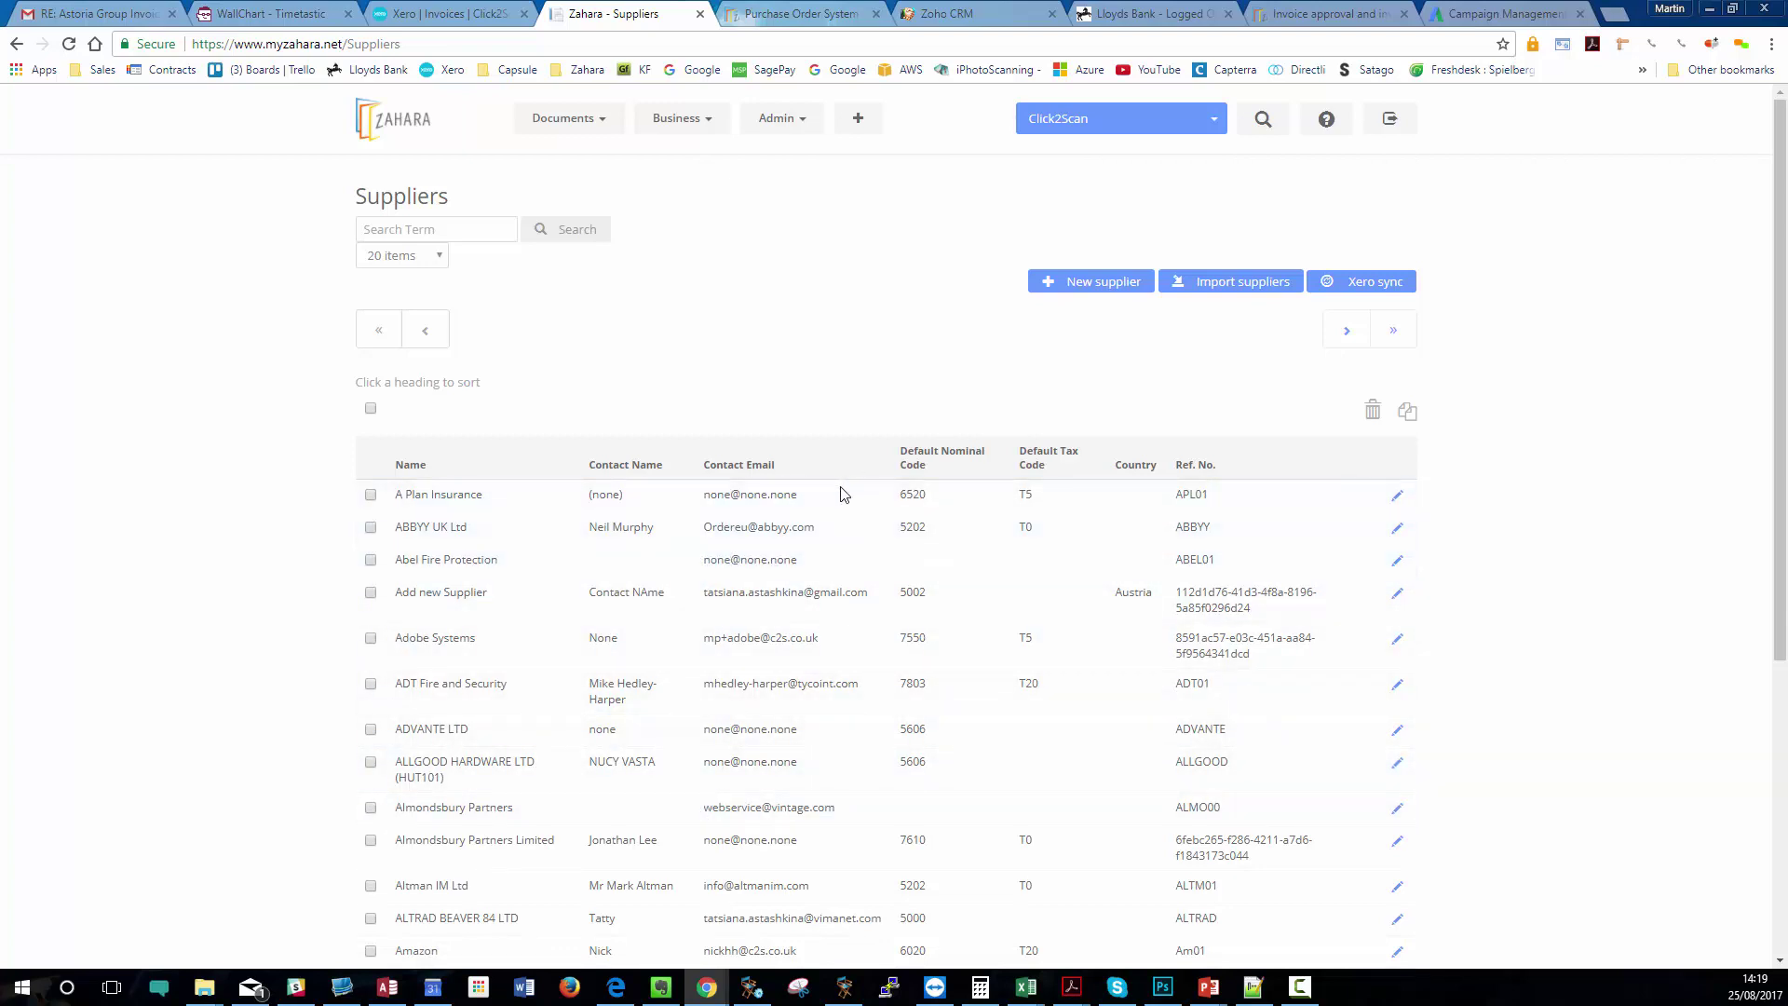
# - Check the email on ABBYY UK Ltd's supplier record, then open the Purchases list
pyautogui.click(1398, 530)
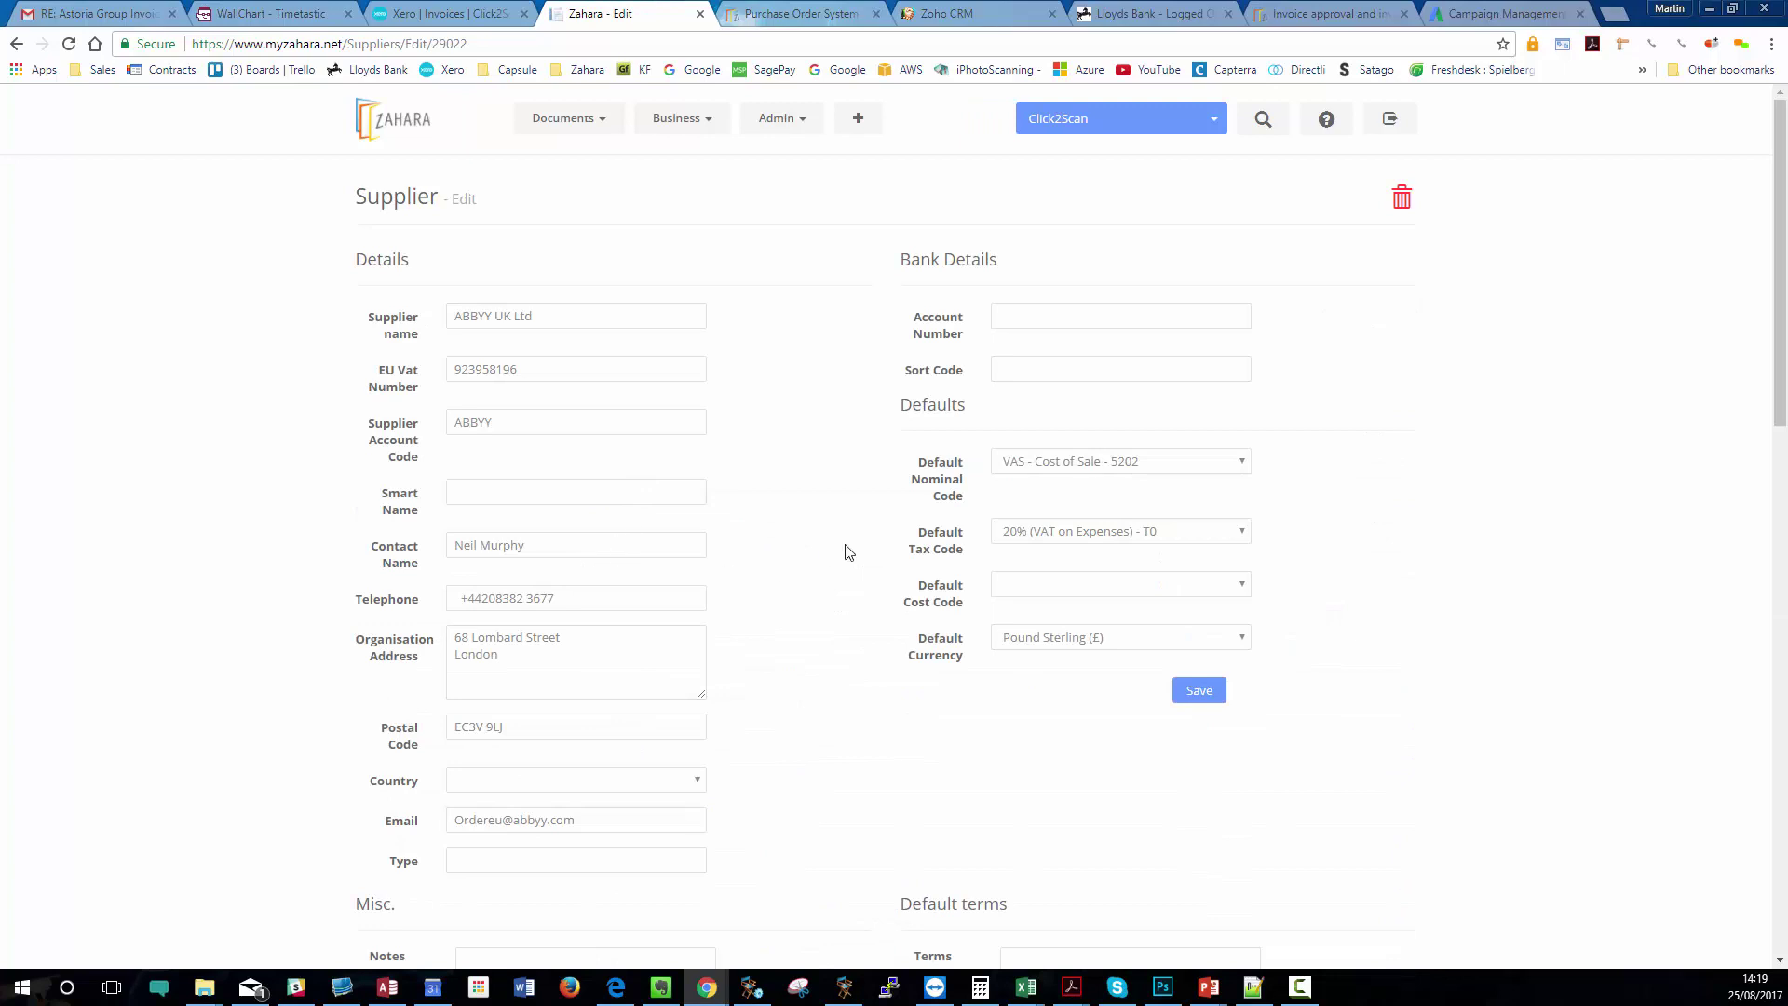
pyautogui.moveTo(597, 828); pyautogui.dragTo(629, 812)
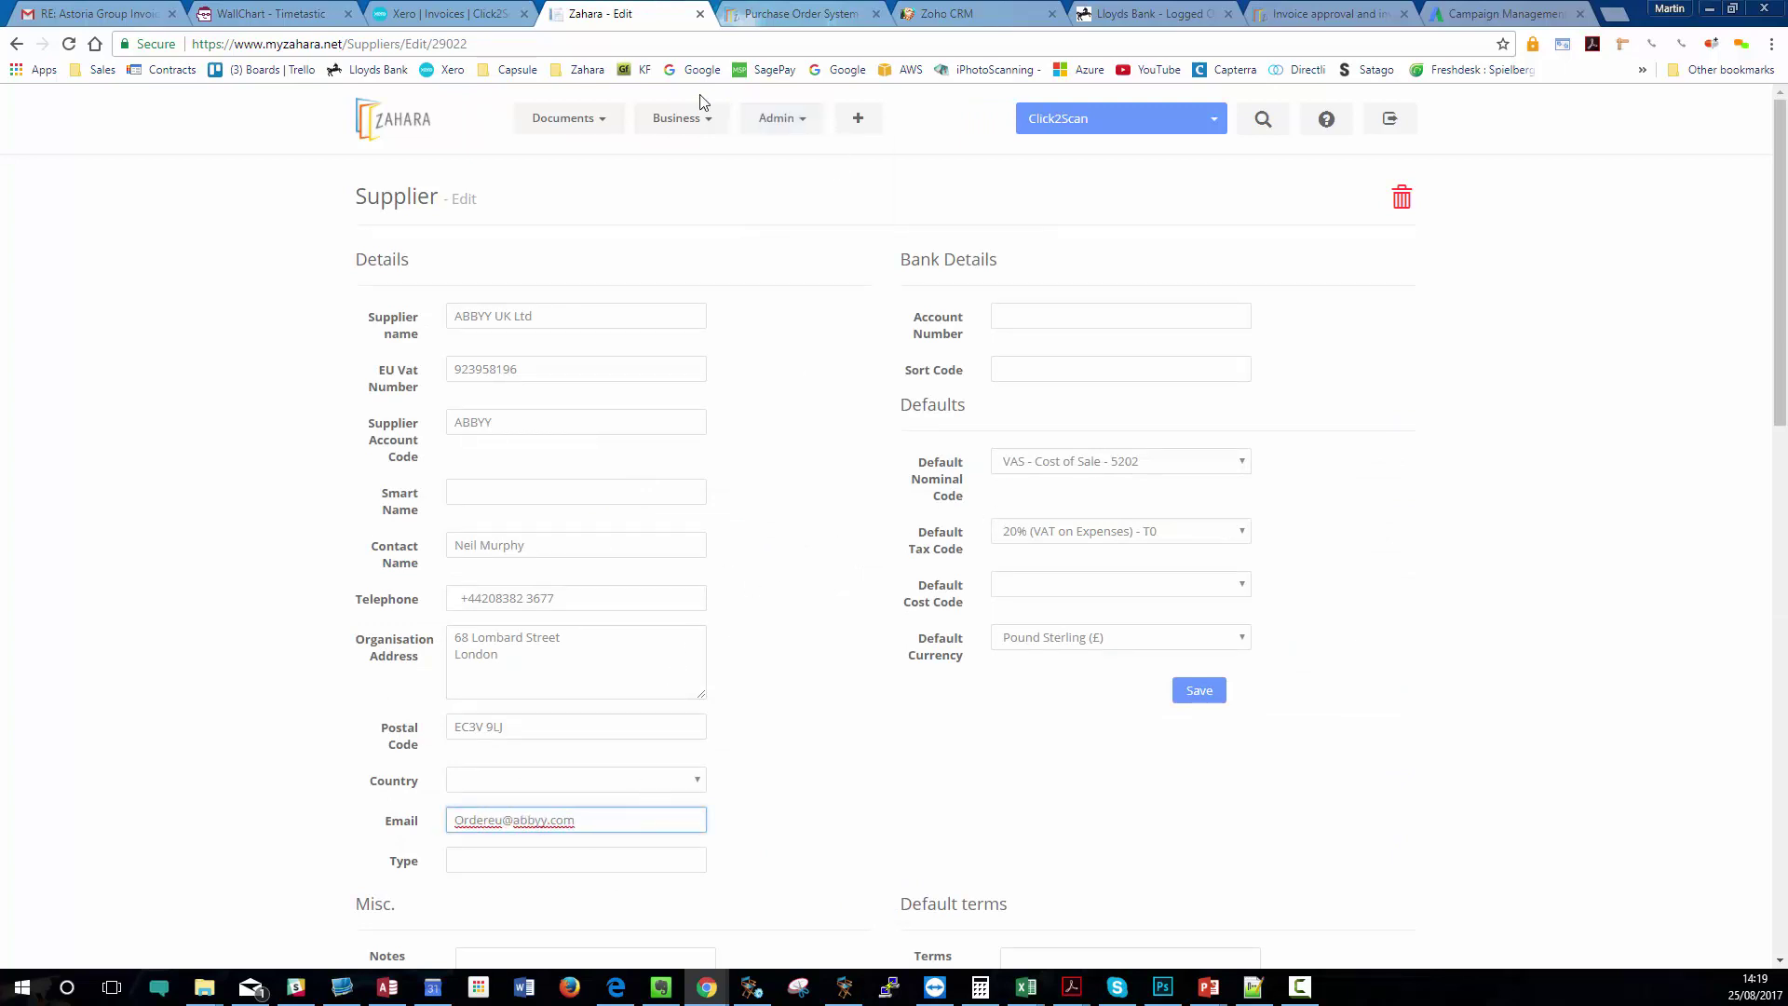
pyautogui.click(565, 118)
pyautogui.click(578, 152)
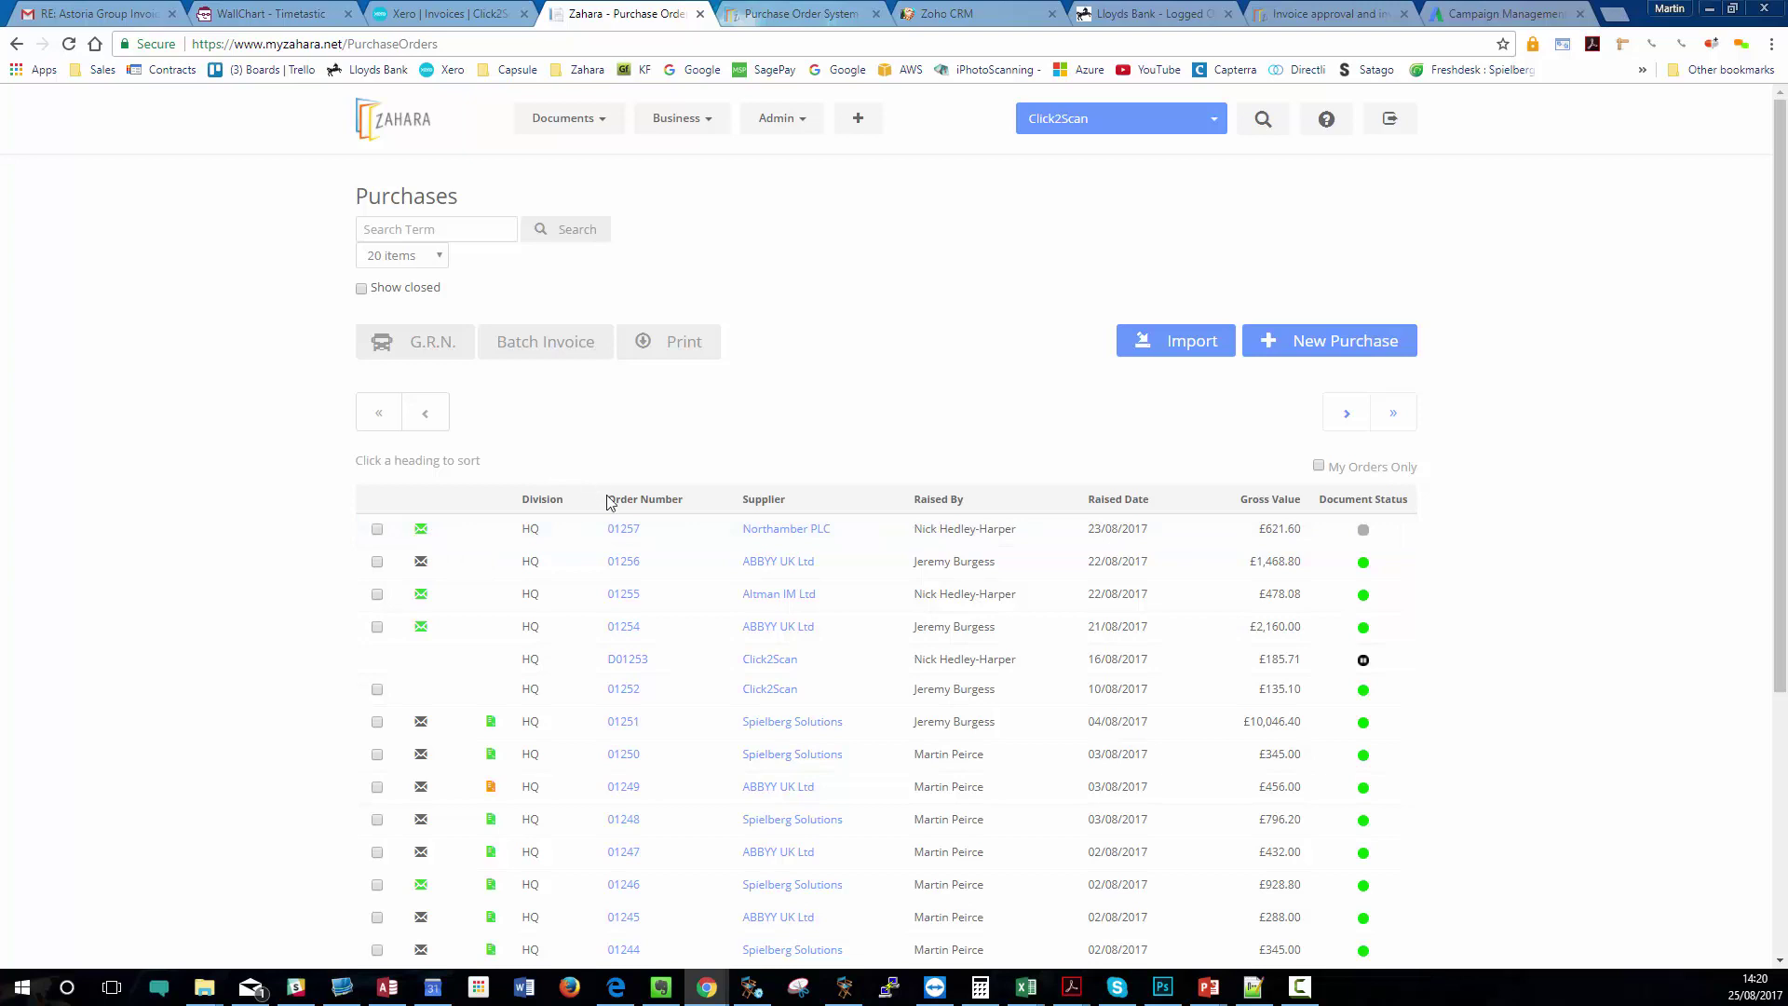
# - Glance at order 01257, view 01256's Larger Orders workflow progress, then open order 01256
pyautogui.click(623, 528)
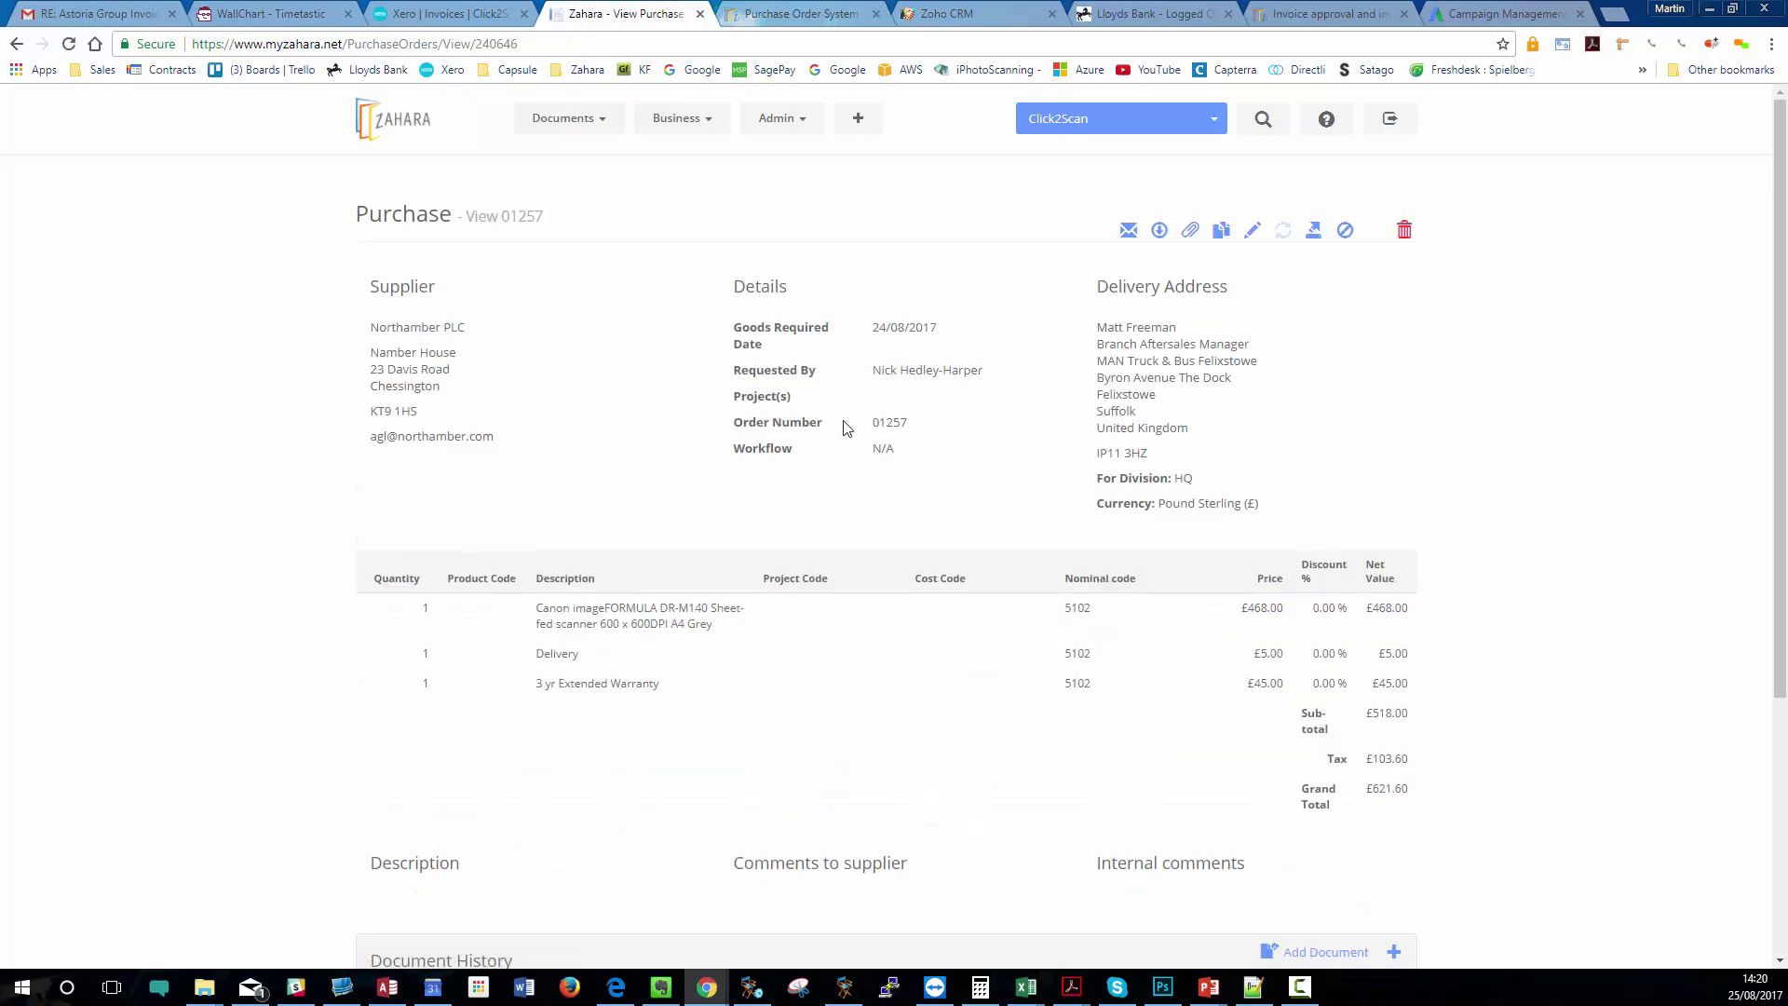
pyautogui.click(17, 43)
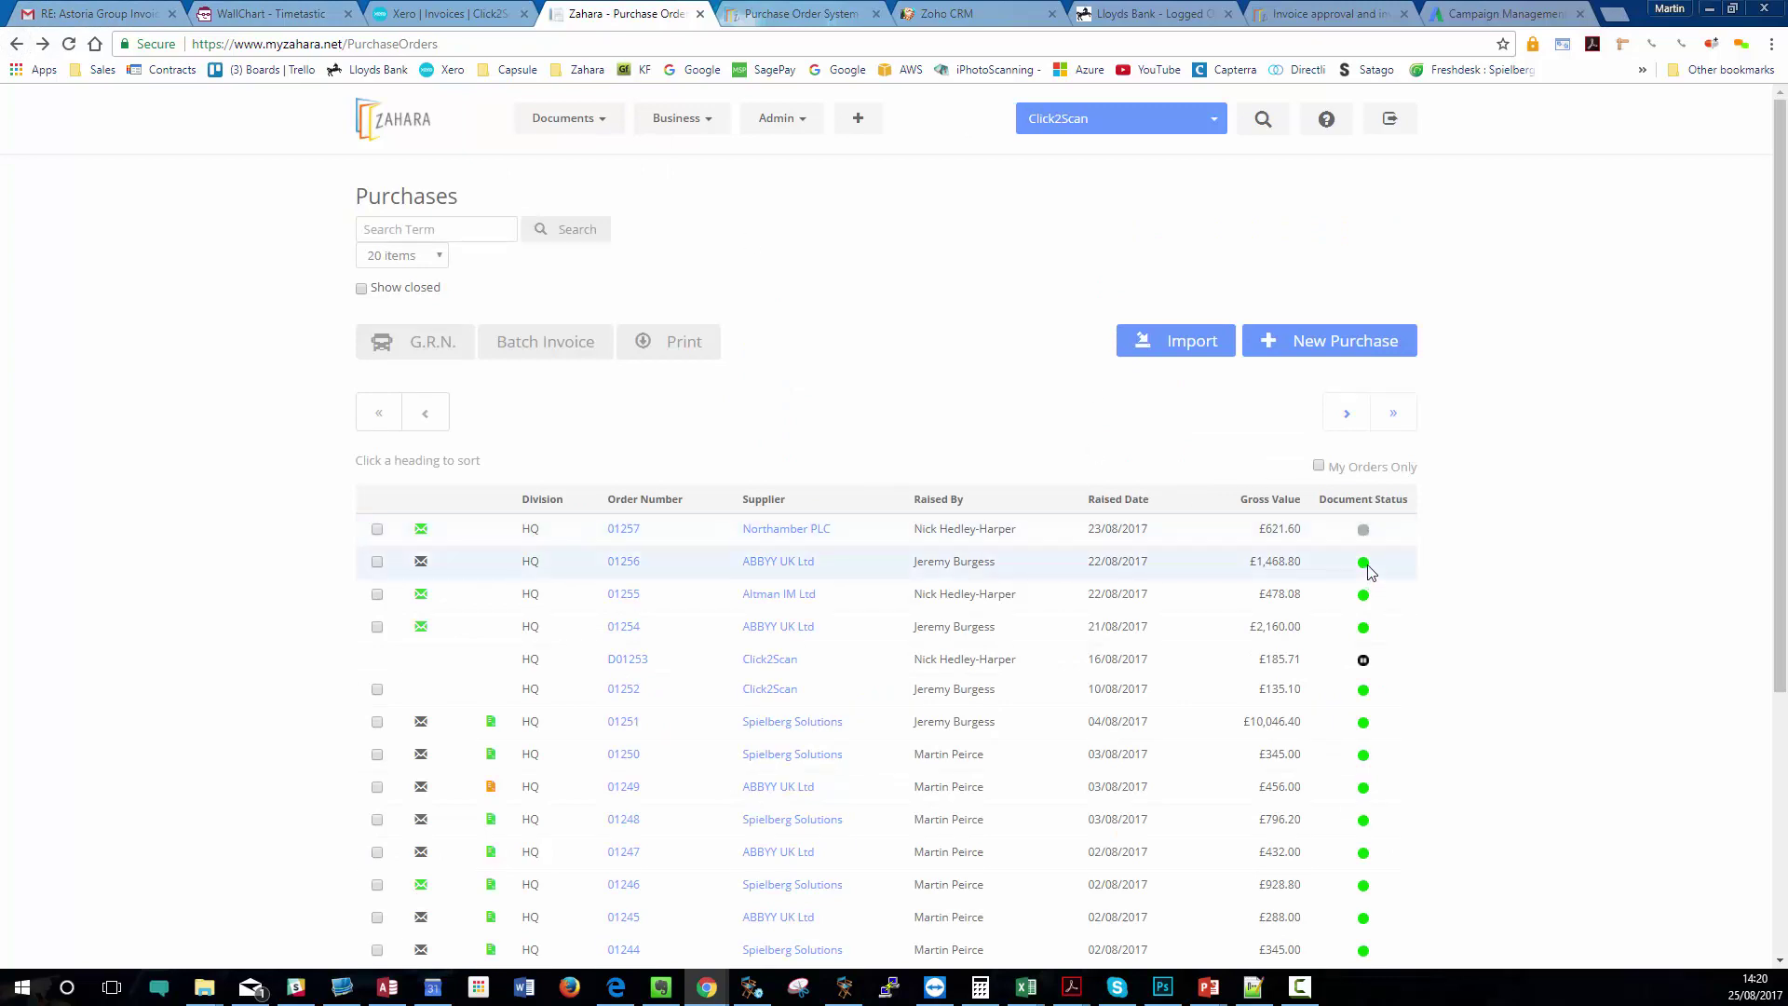
pyautogui.click(1363, 564)
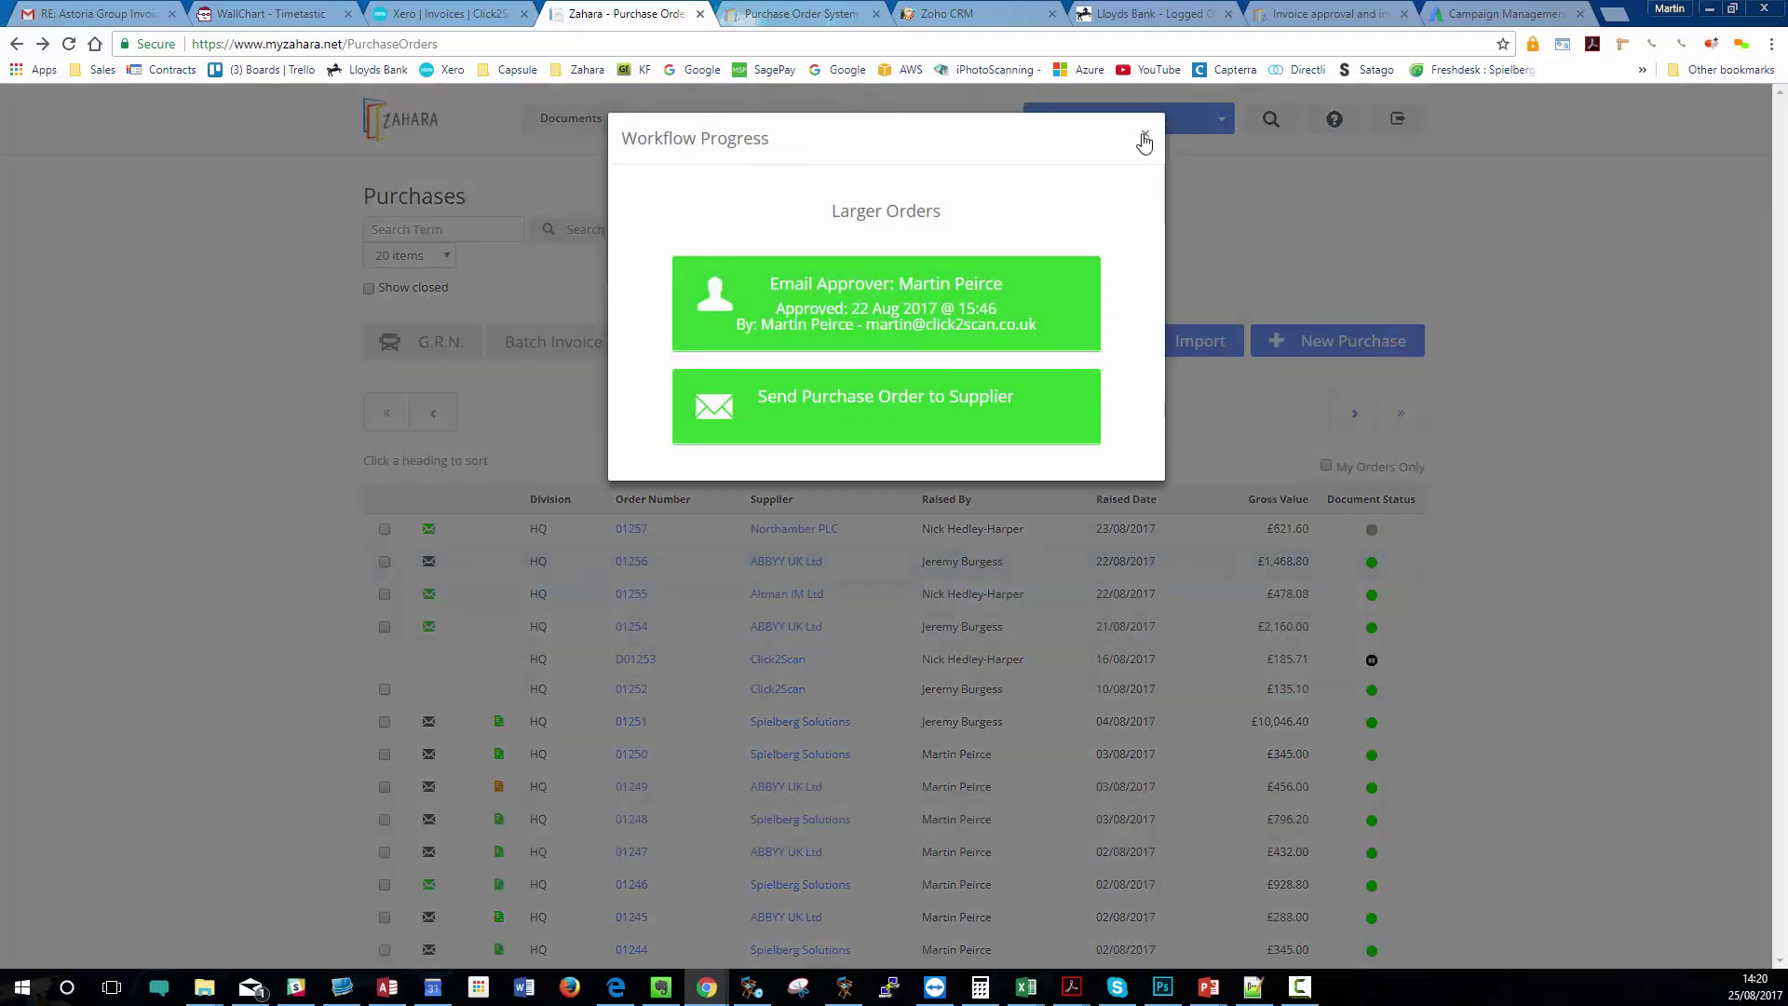
pyautogui.click(1145, 135)
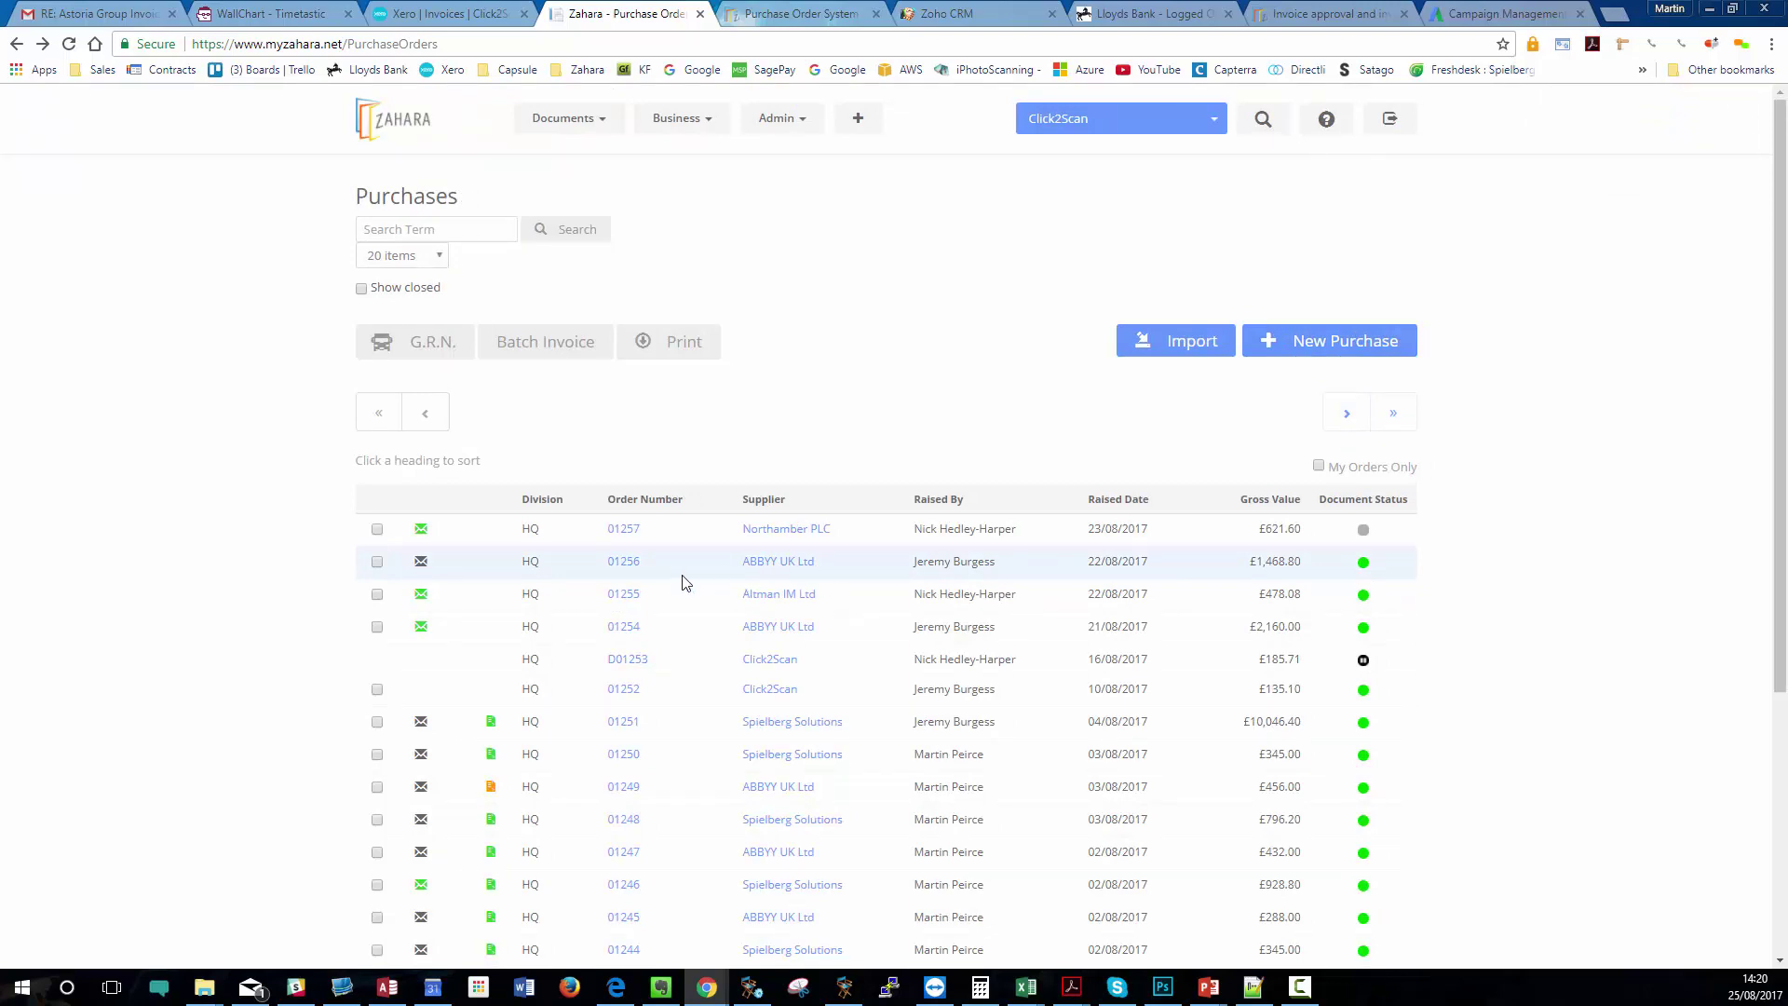
pyautogui.click(624, 561)
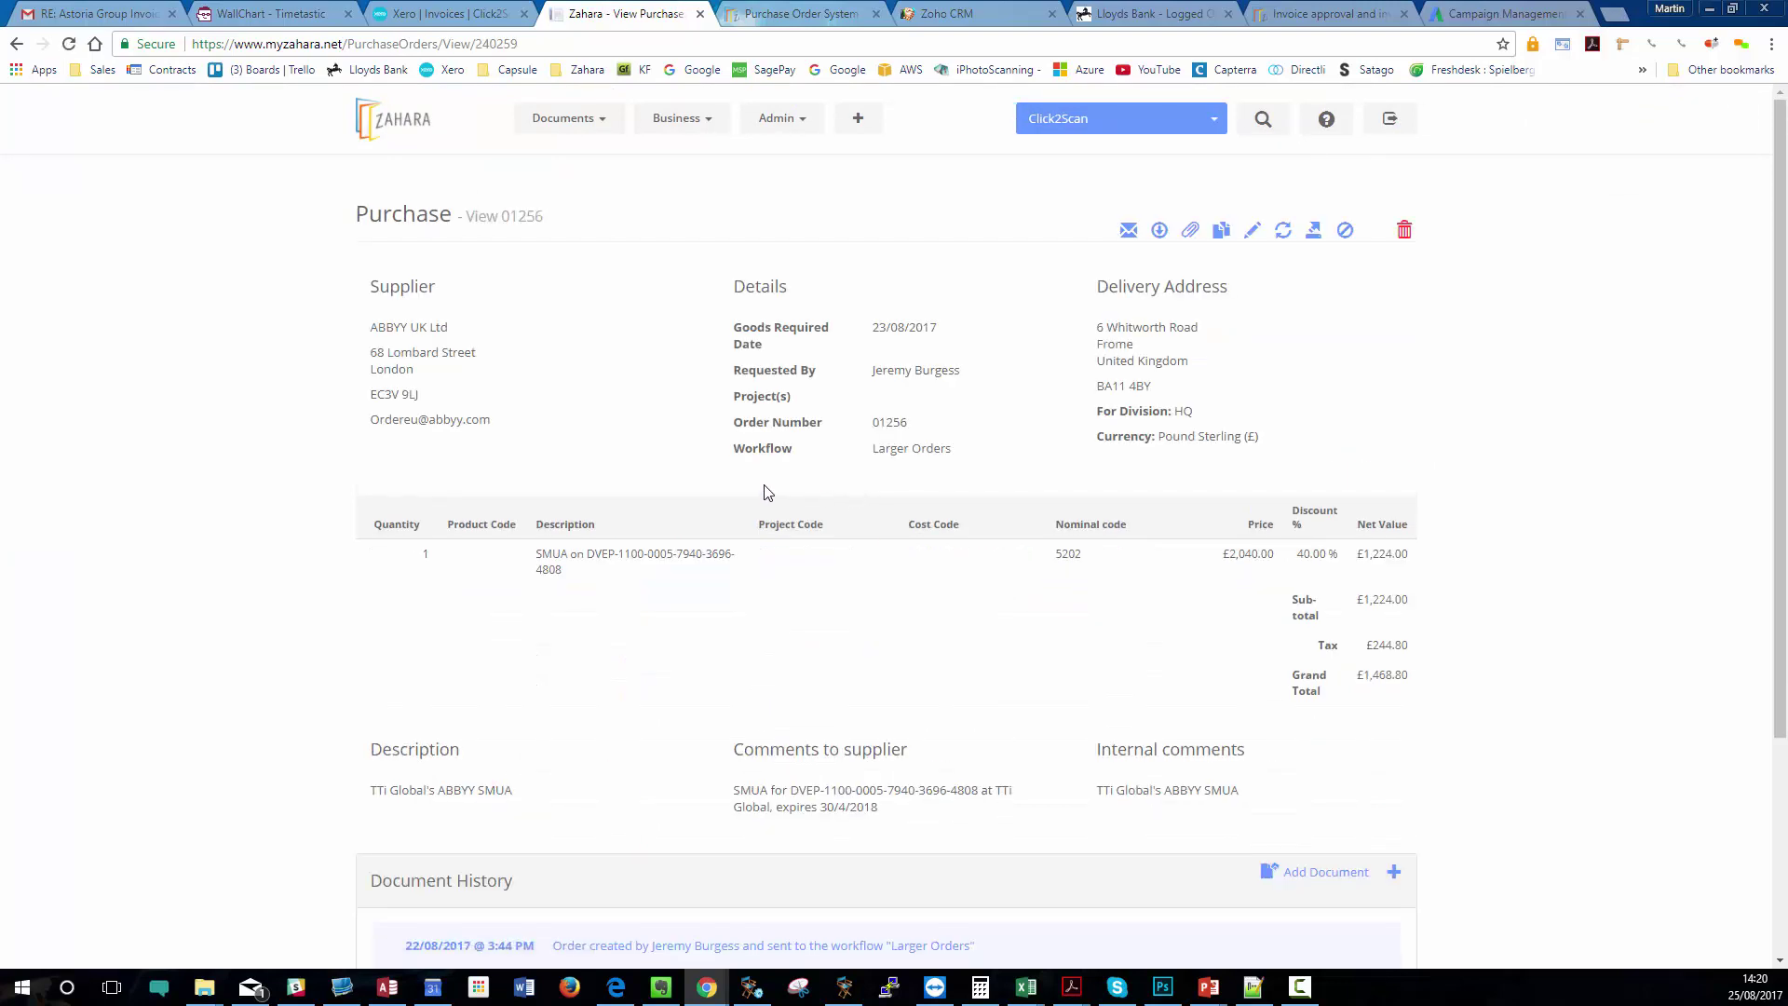
pyautogui.click(1129, 233)
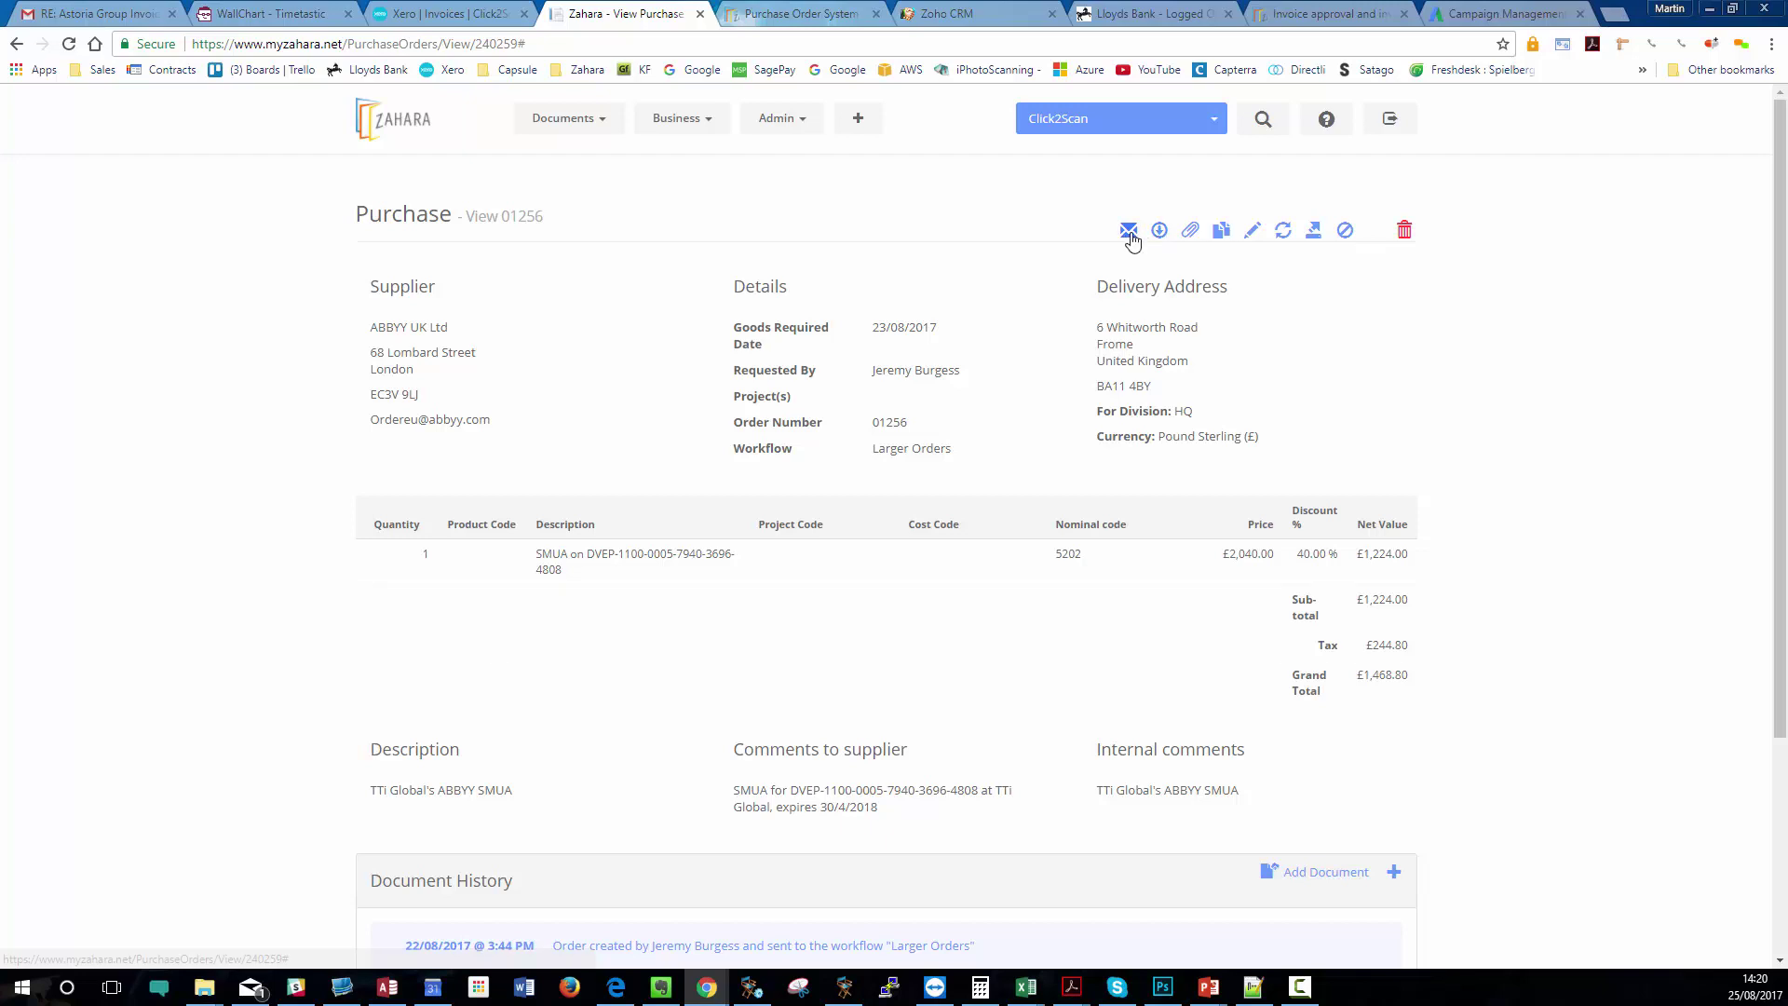
pyautogui.click(1129, 235)
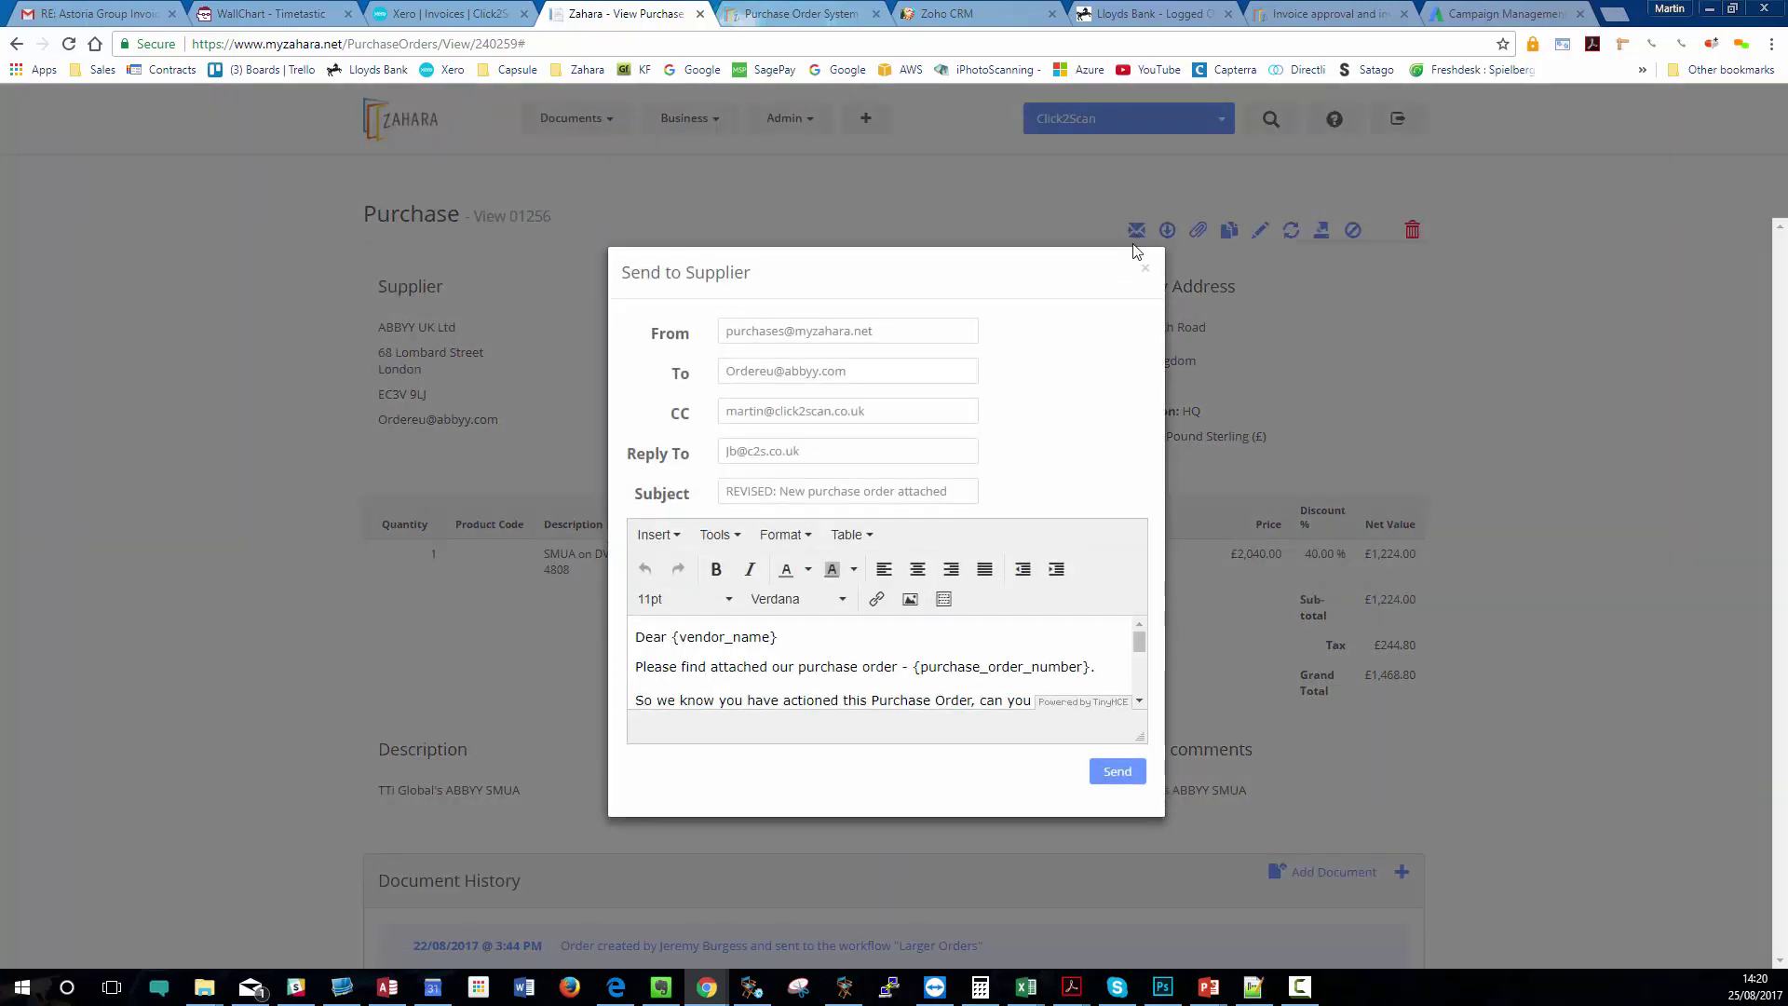
pyautogui.moveTo(780, 494); pyautogui.dragTo(700, 508)
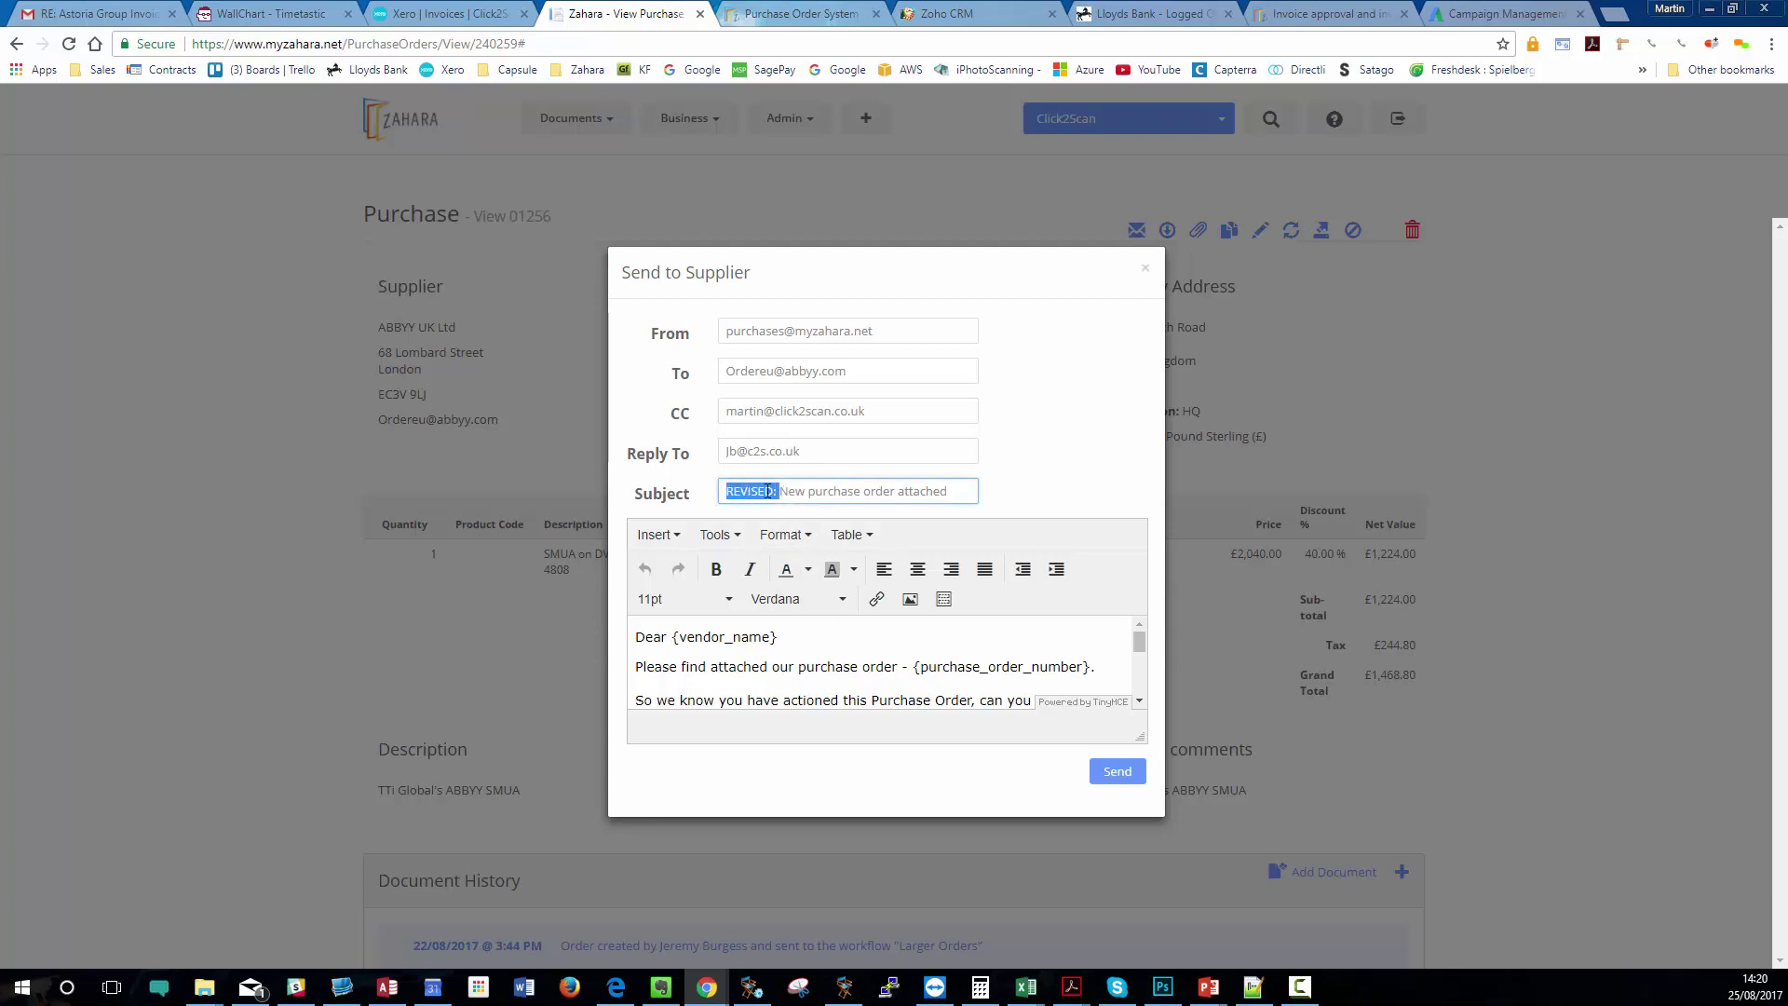
pyautogui.click(1034, 456)
pyautogui.click(956, 334)
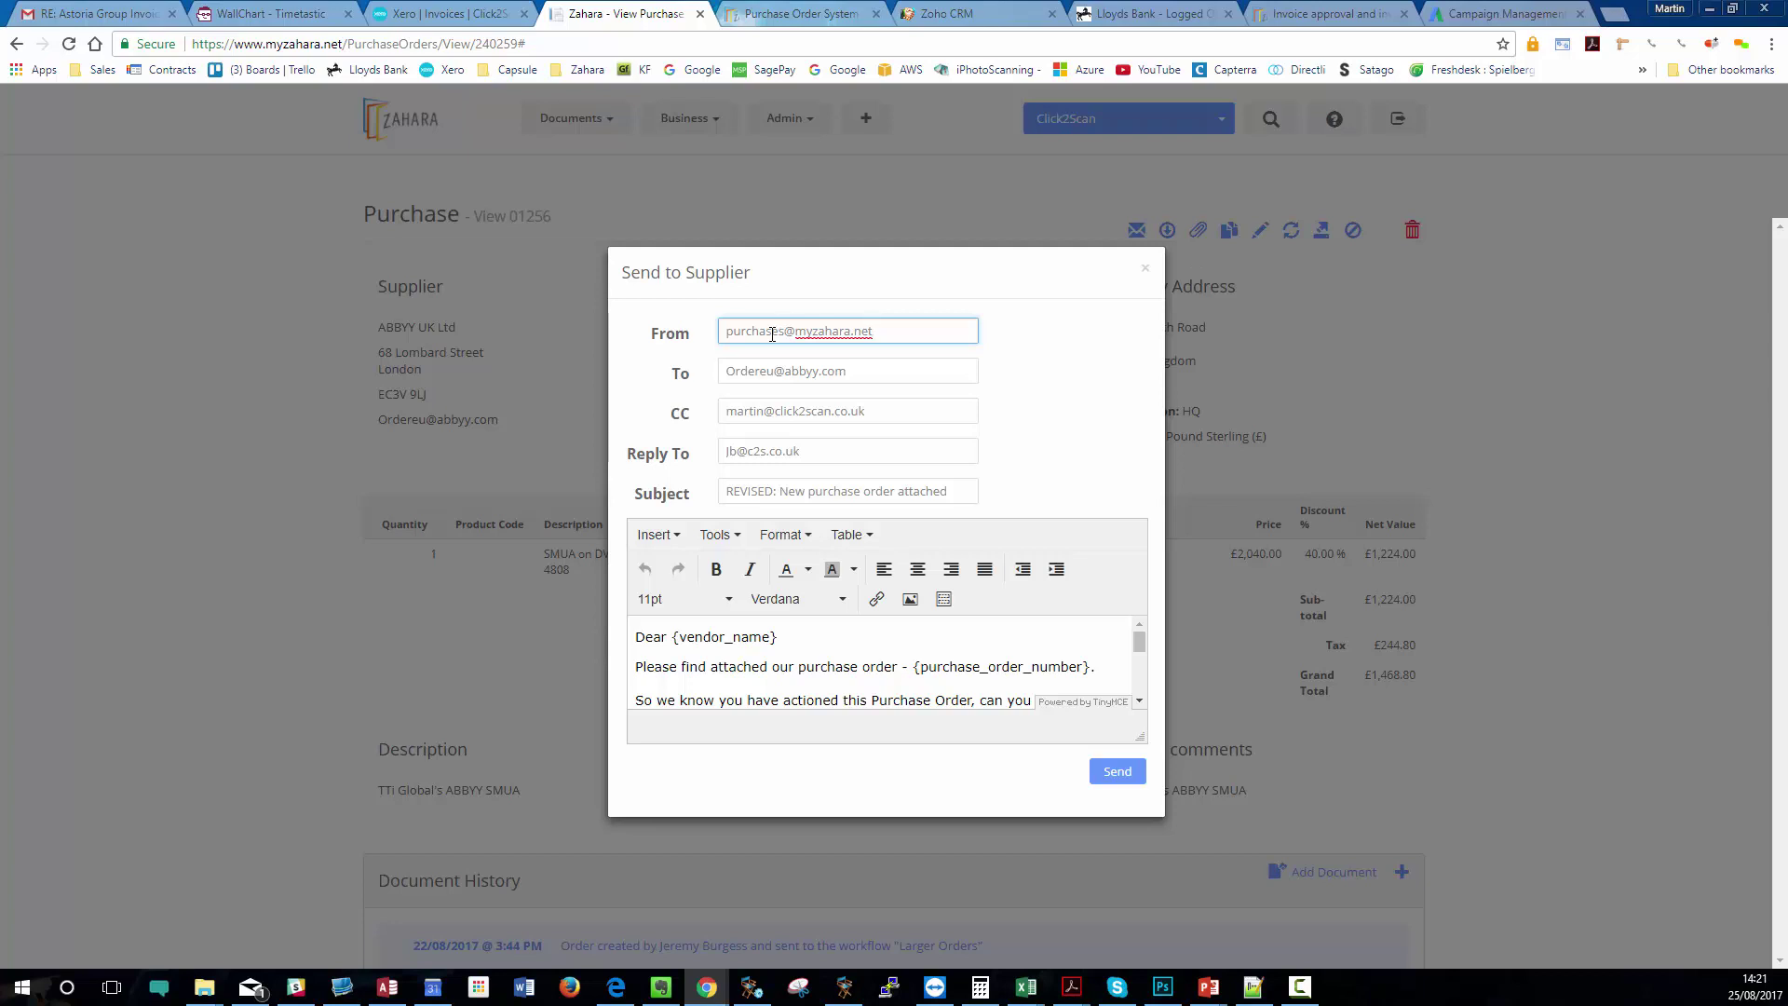
pyautogui.click(844, 374)
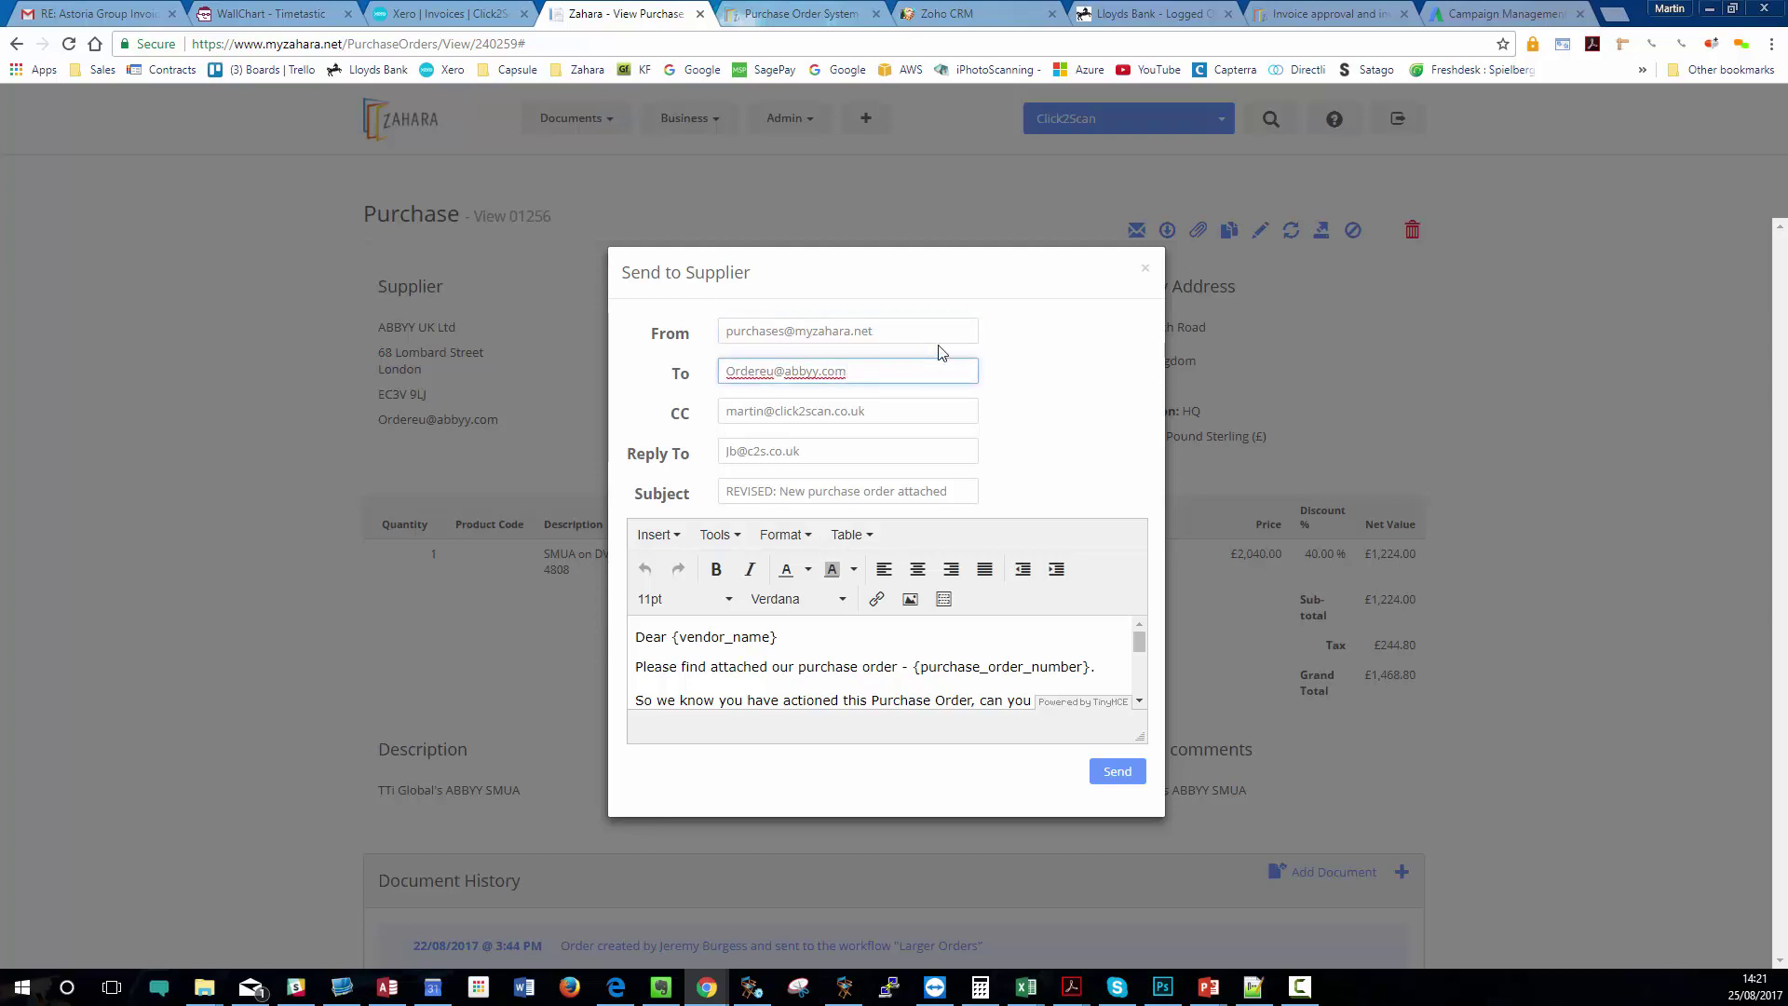
pyautogui.click(898, 405)
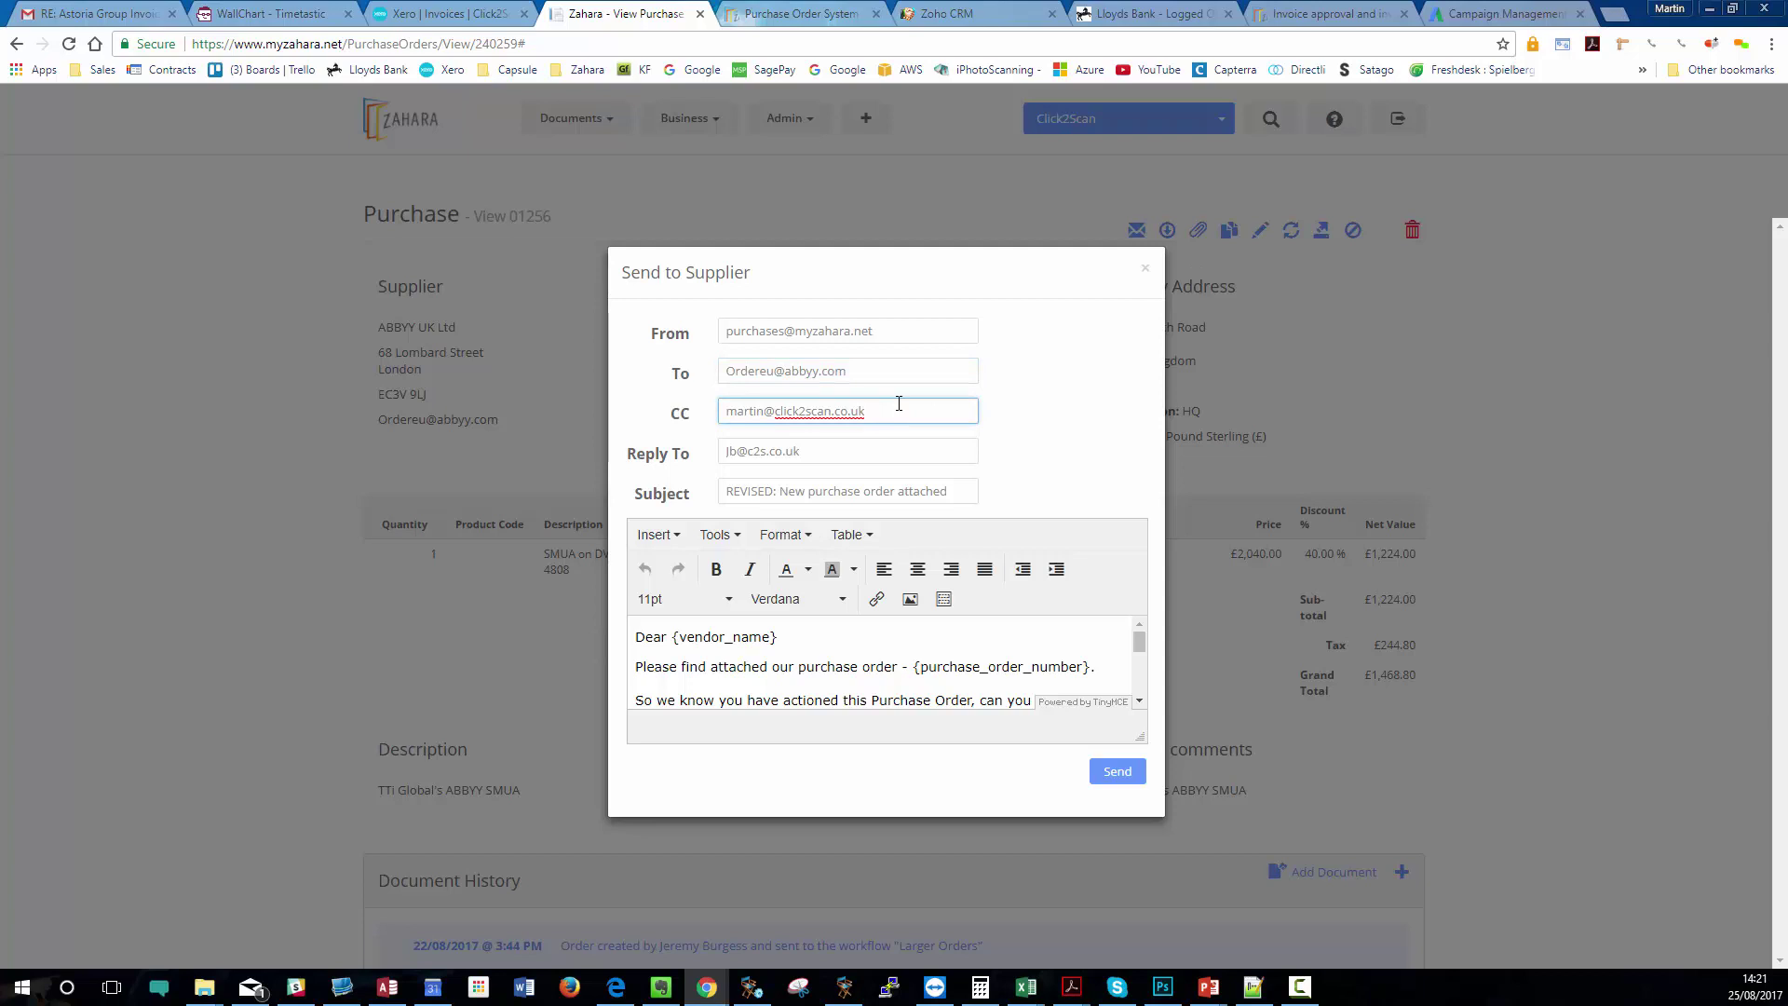
pyautogui.click(812, 446)
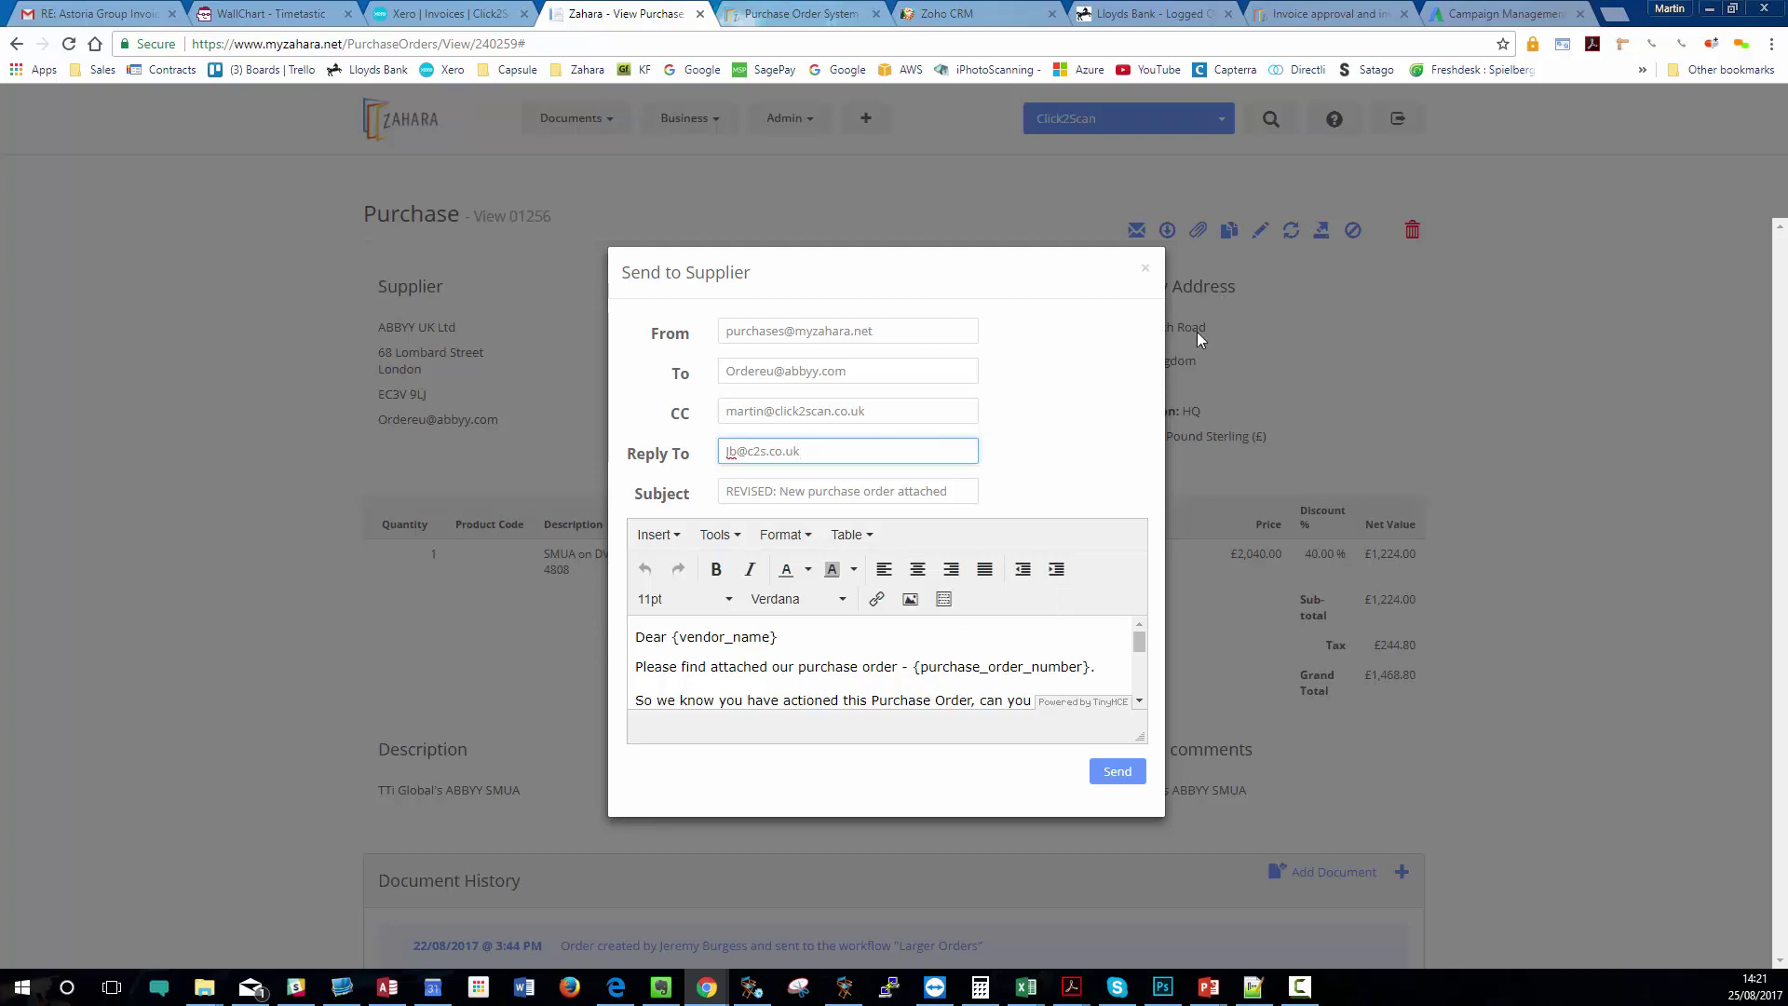
pyautogui.click(1144, 269)
pyautogui.click(1130, 233)
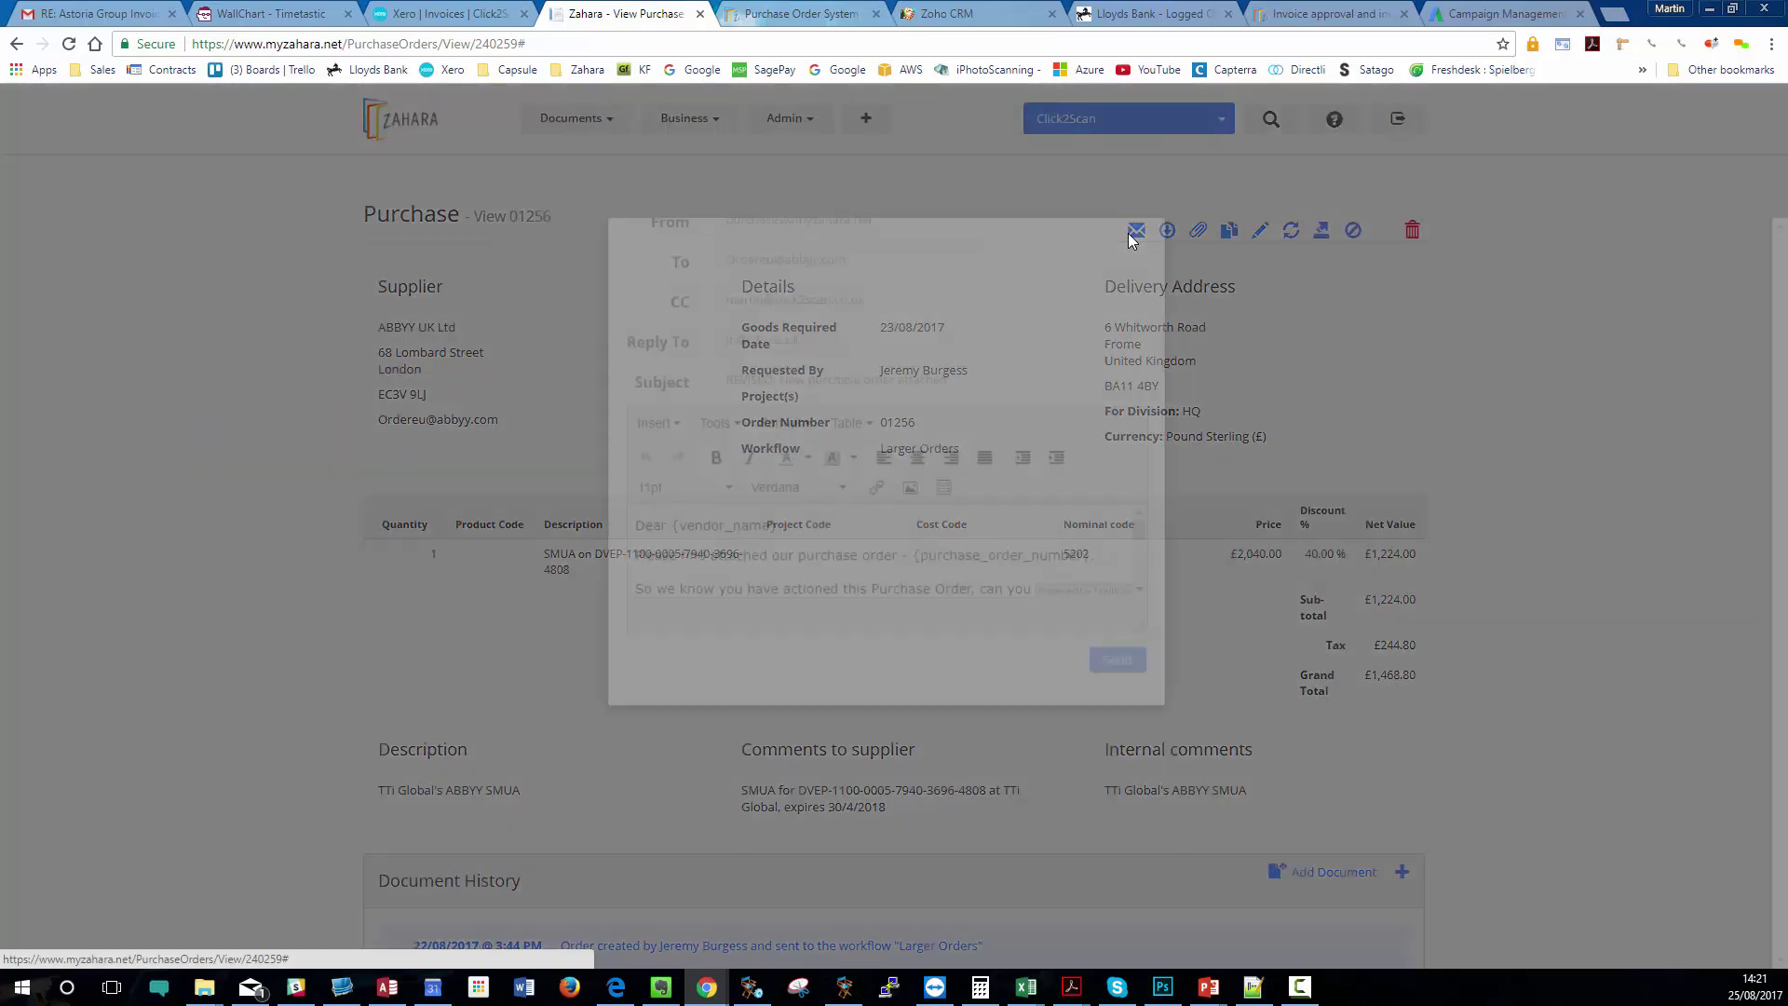
pyautogui.click(1147, 271)
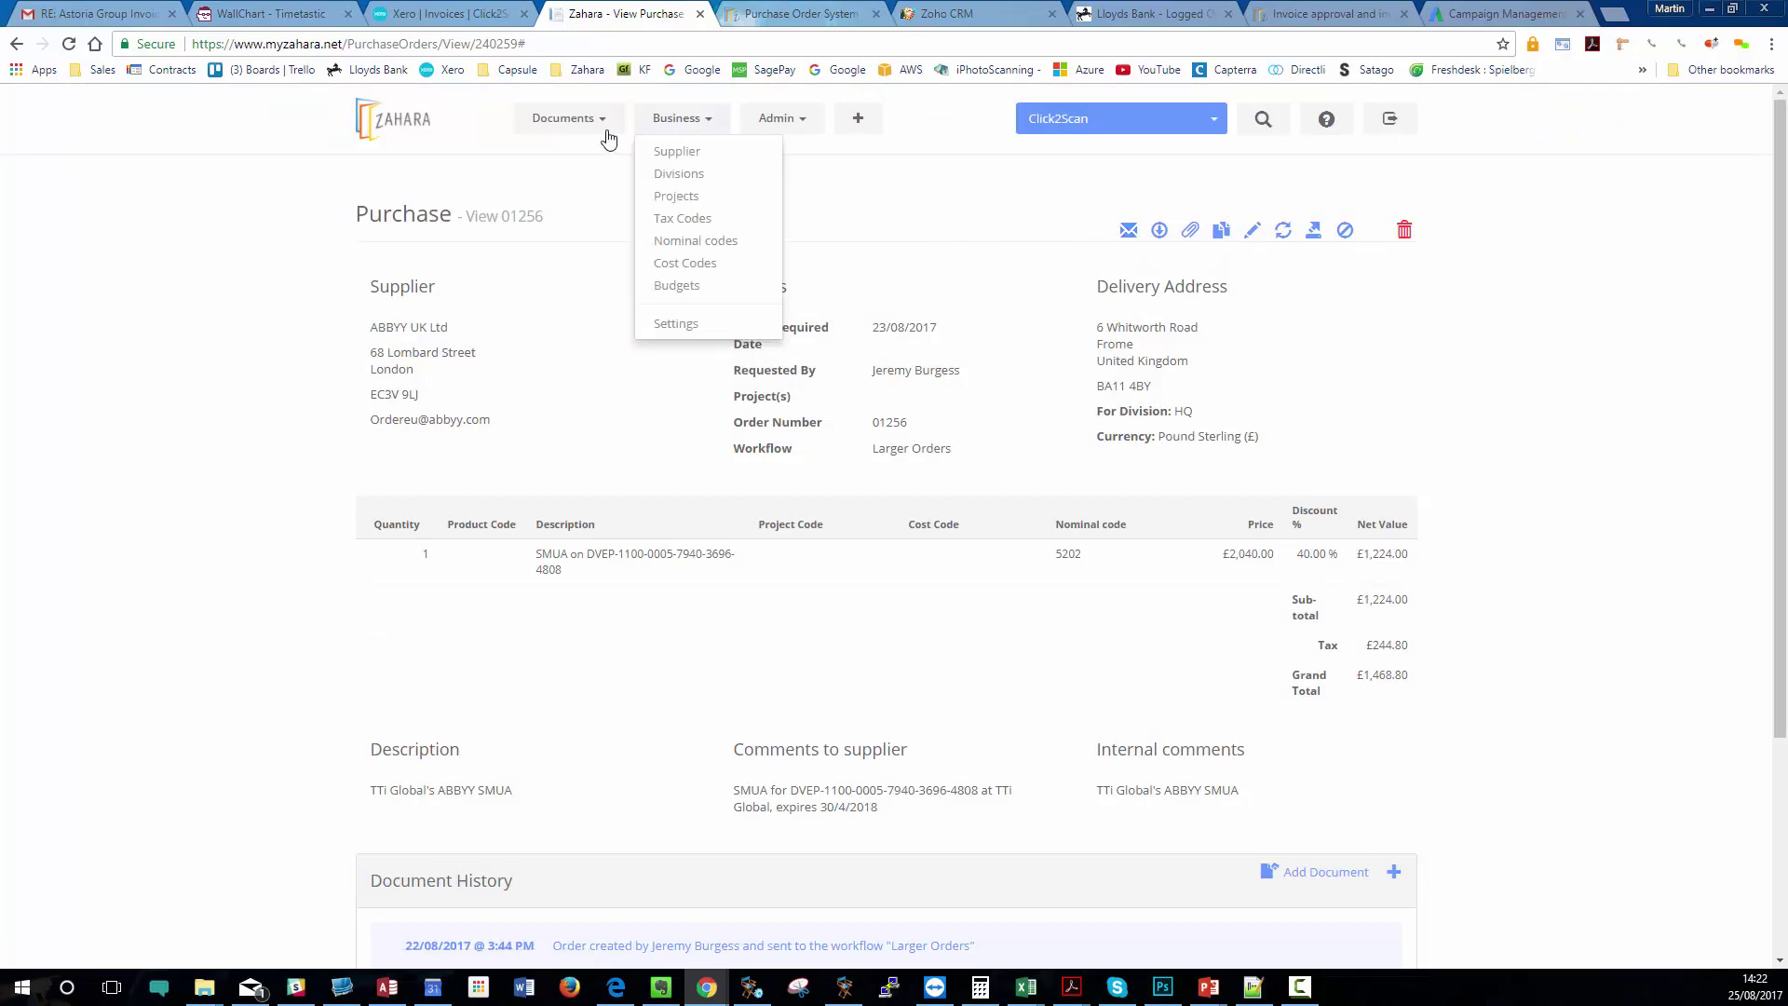
# - Filter purchase orders to All Rejected and open order 01101 from Spielberg Solutions
pyautogui.moveTo(568, 118)
pyautogui.click(586, 158)
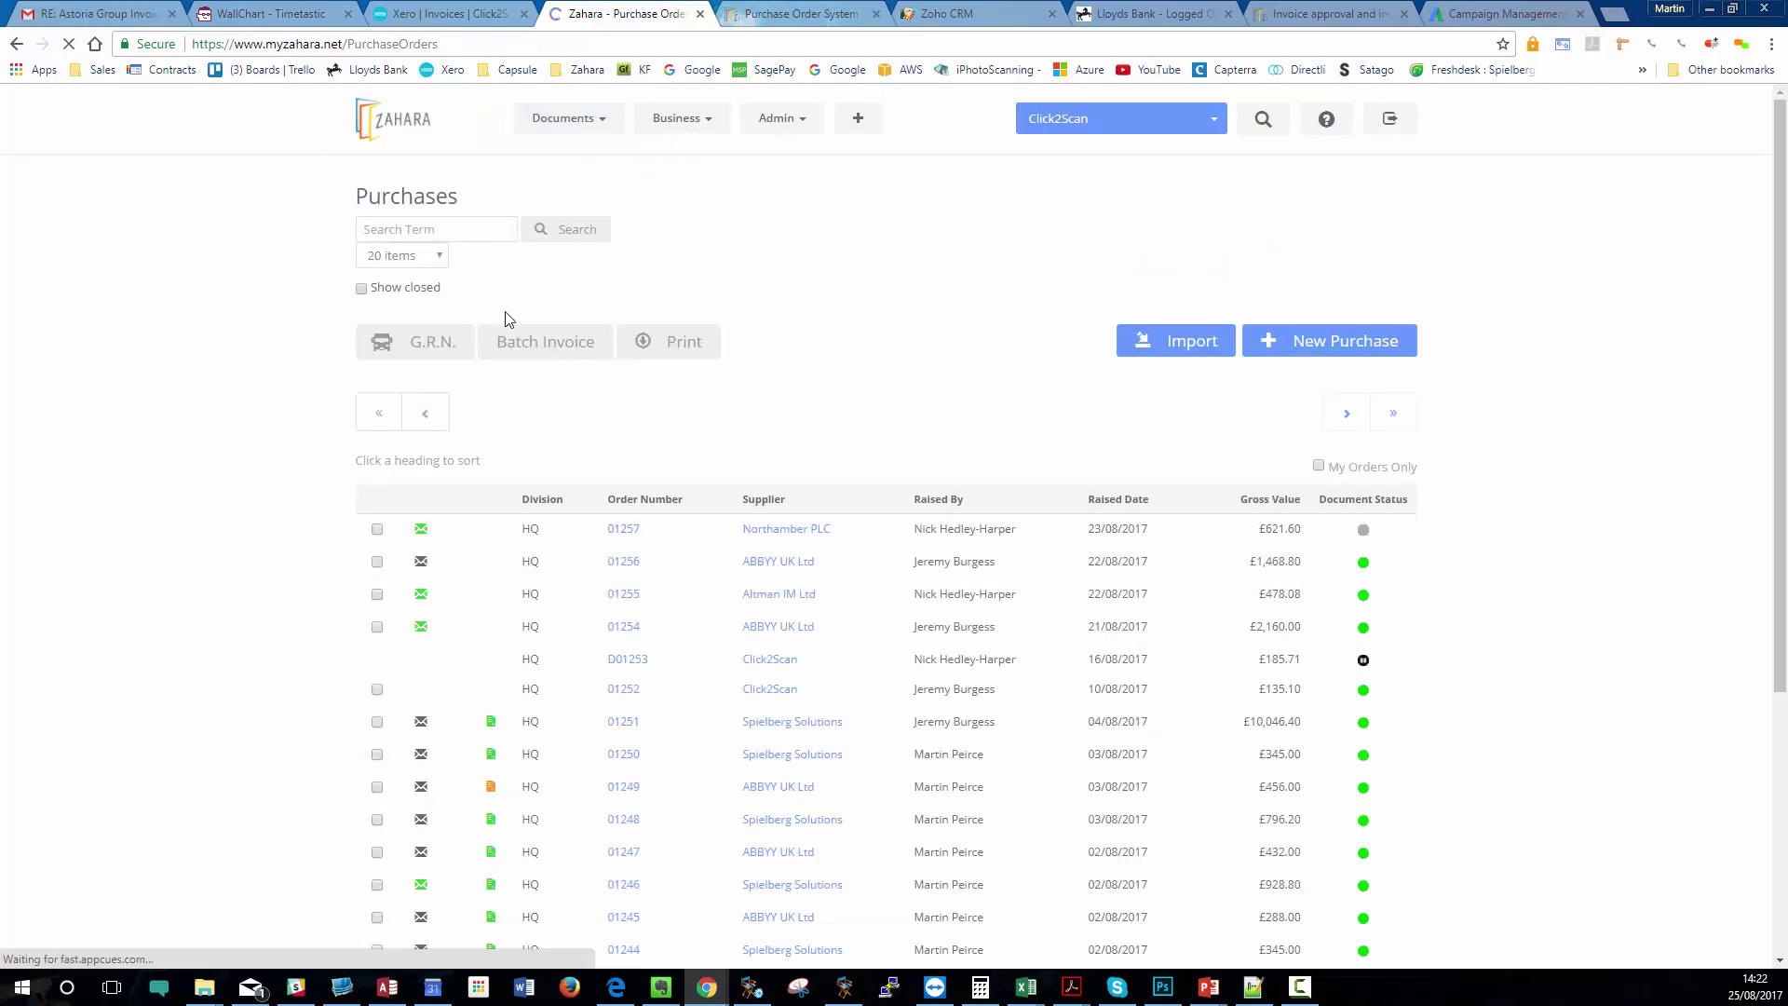
pyautogui.scroll(-4, 535, 434)
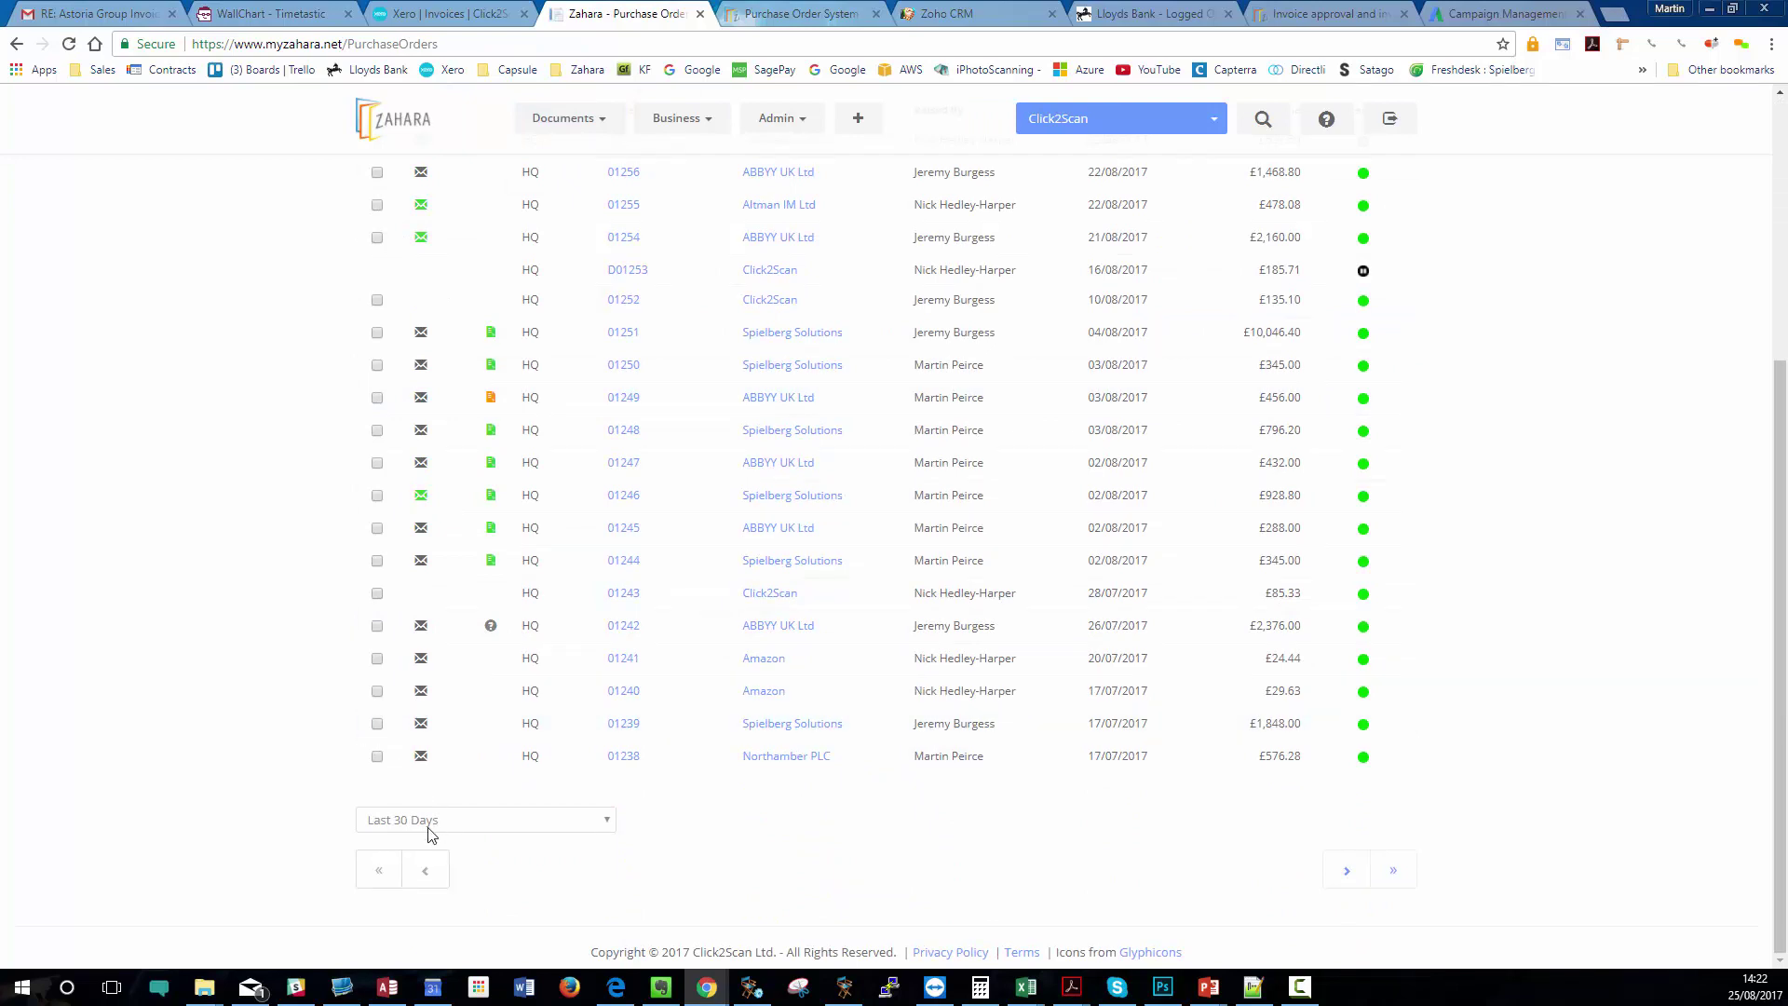
pyautogui.click(430, 823)
pyautogui.click(407, 762)
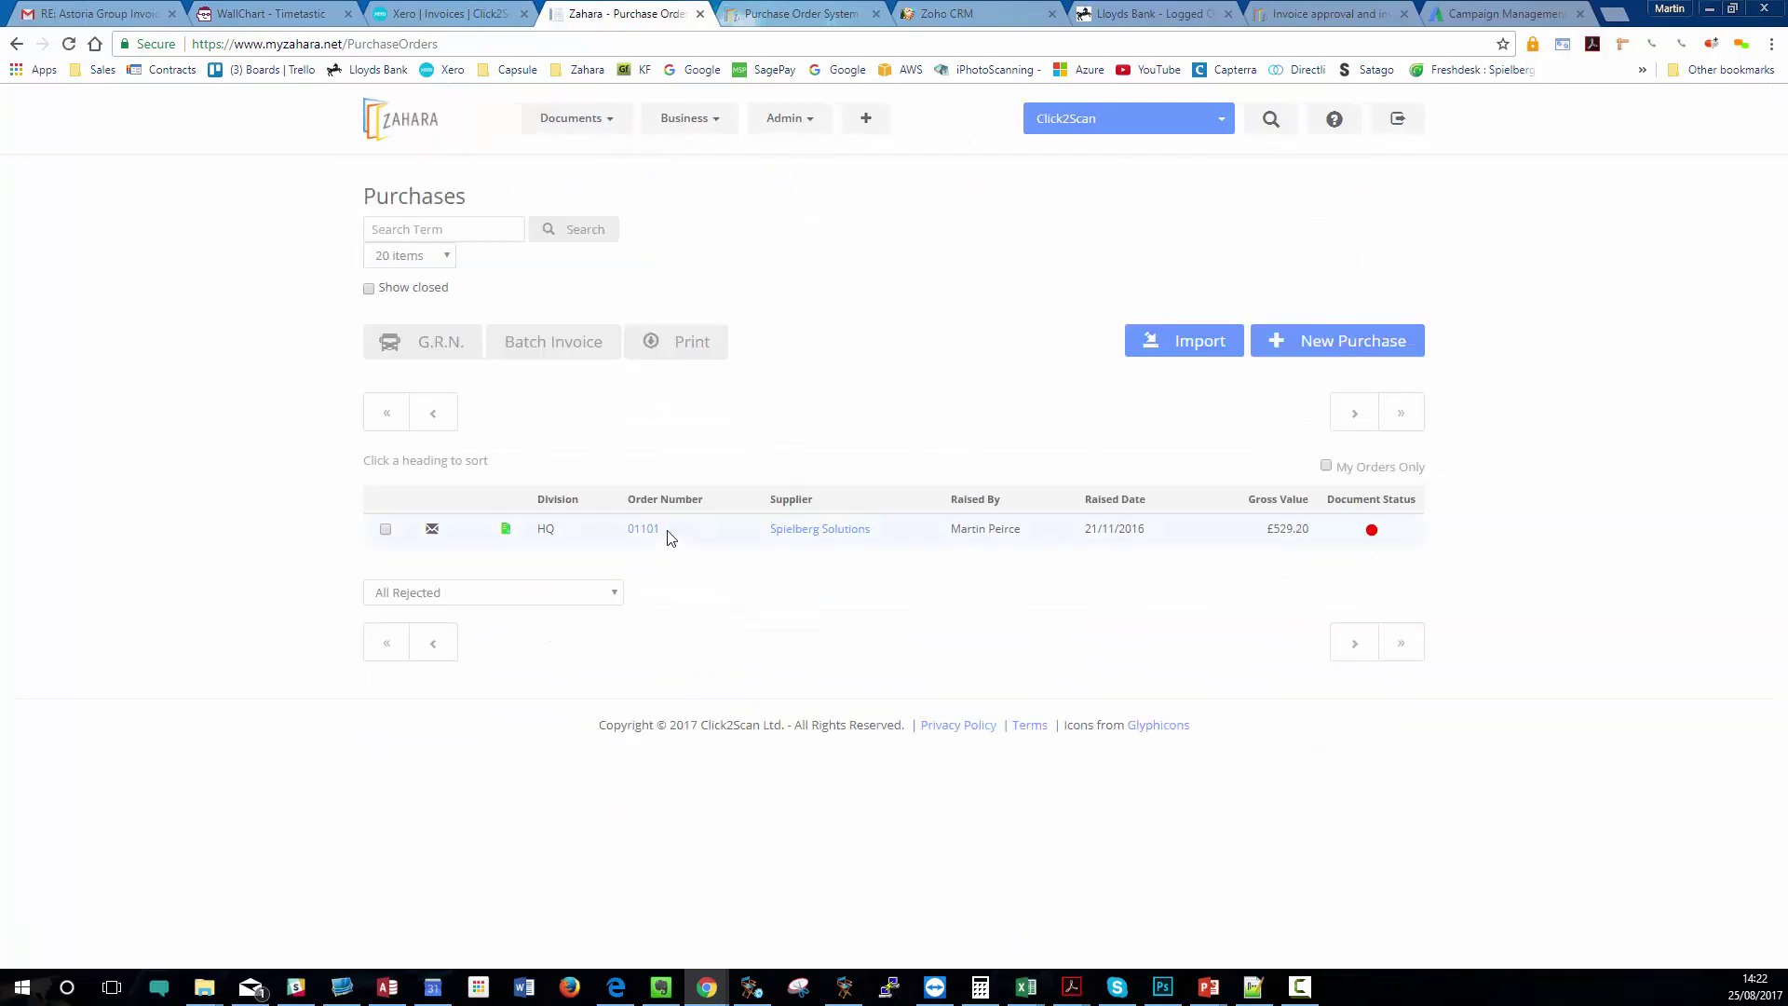
pyautogui.click(645, 529)
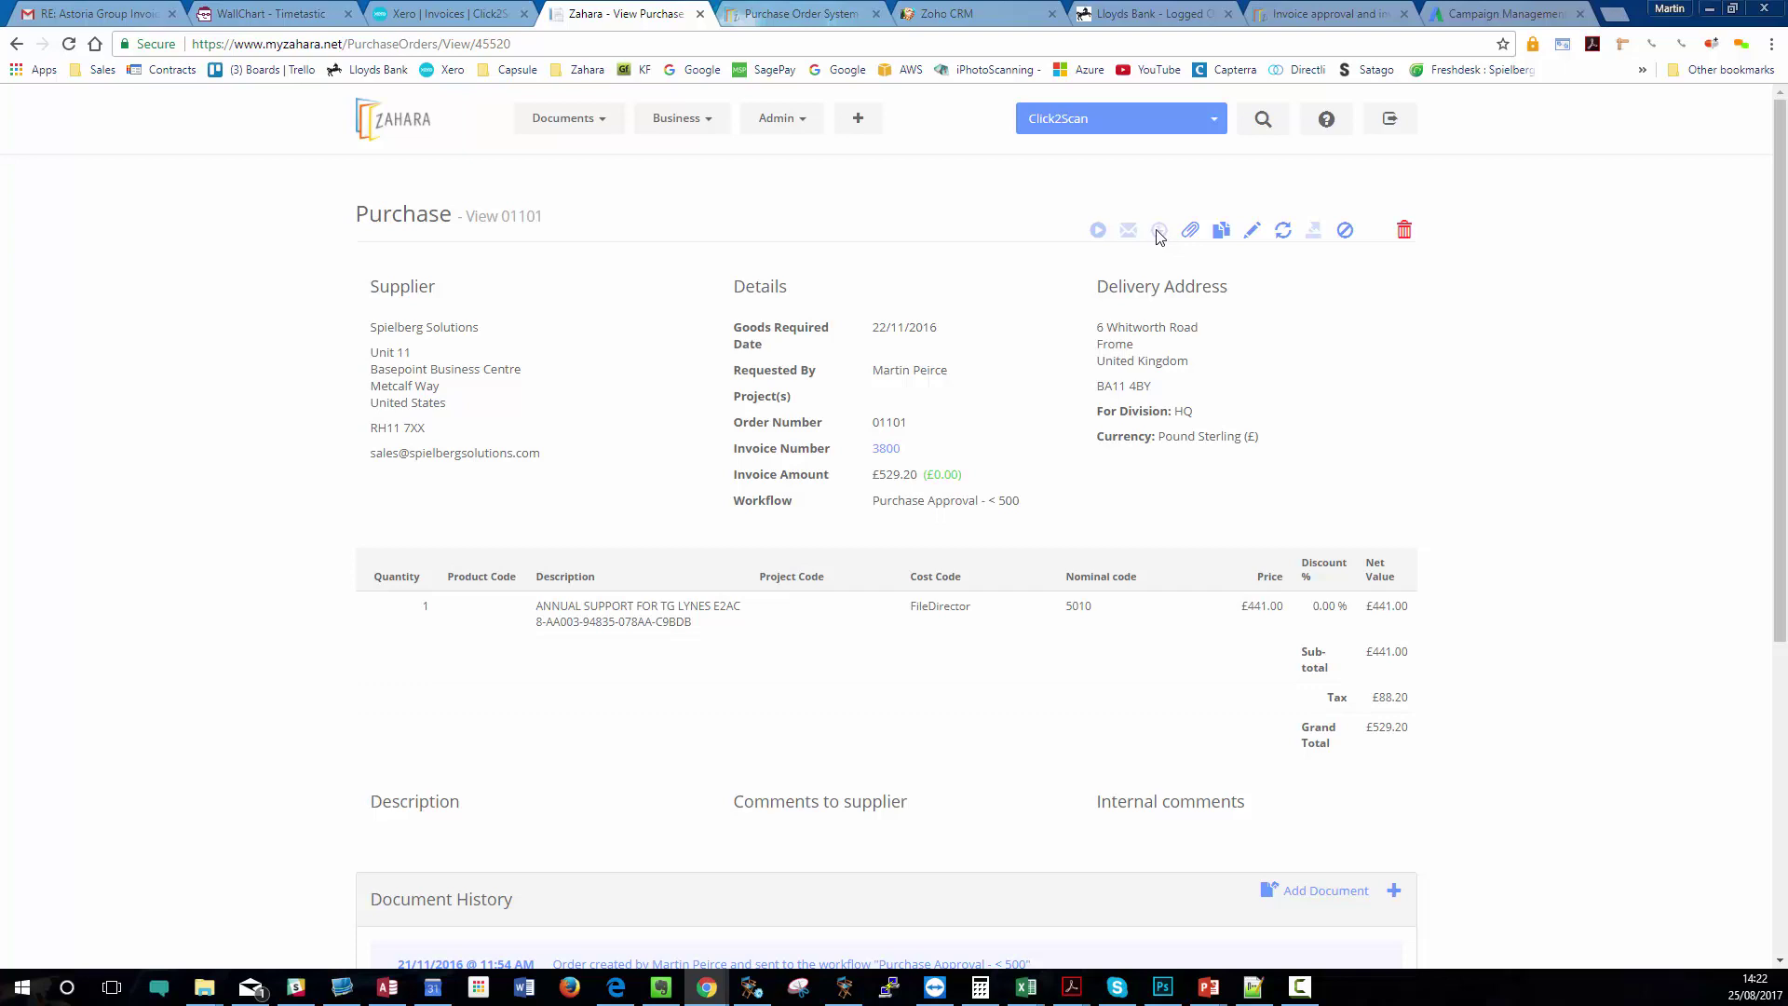
pyautogui.click(697, 125)
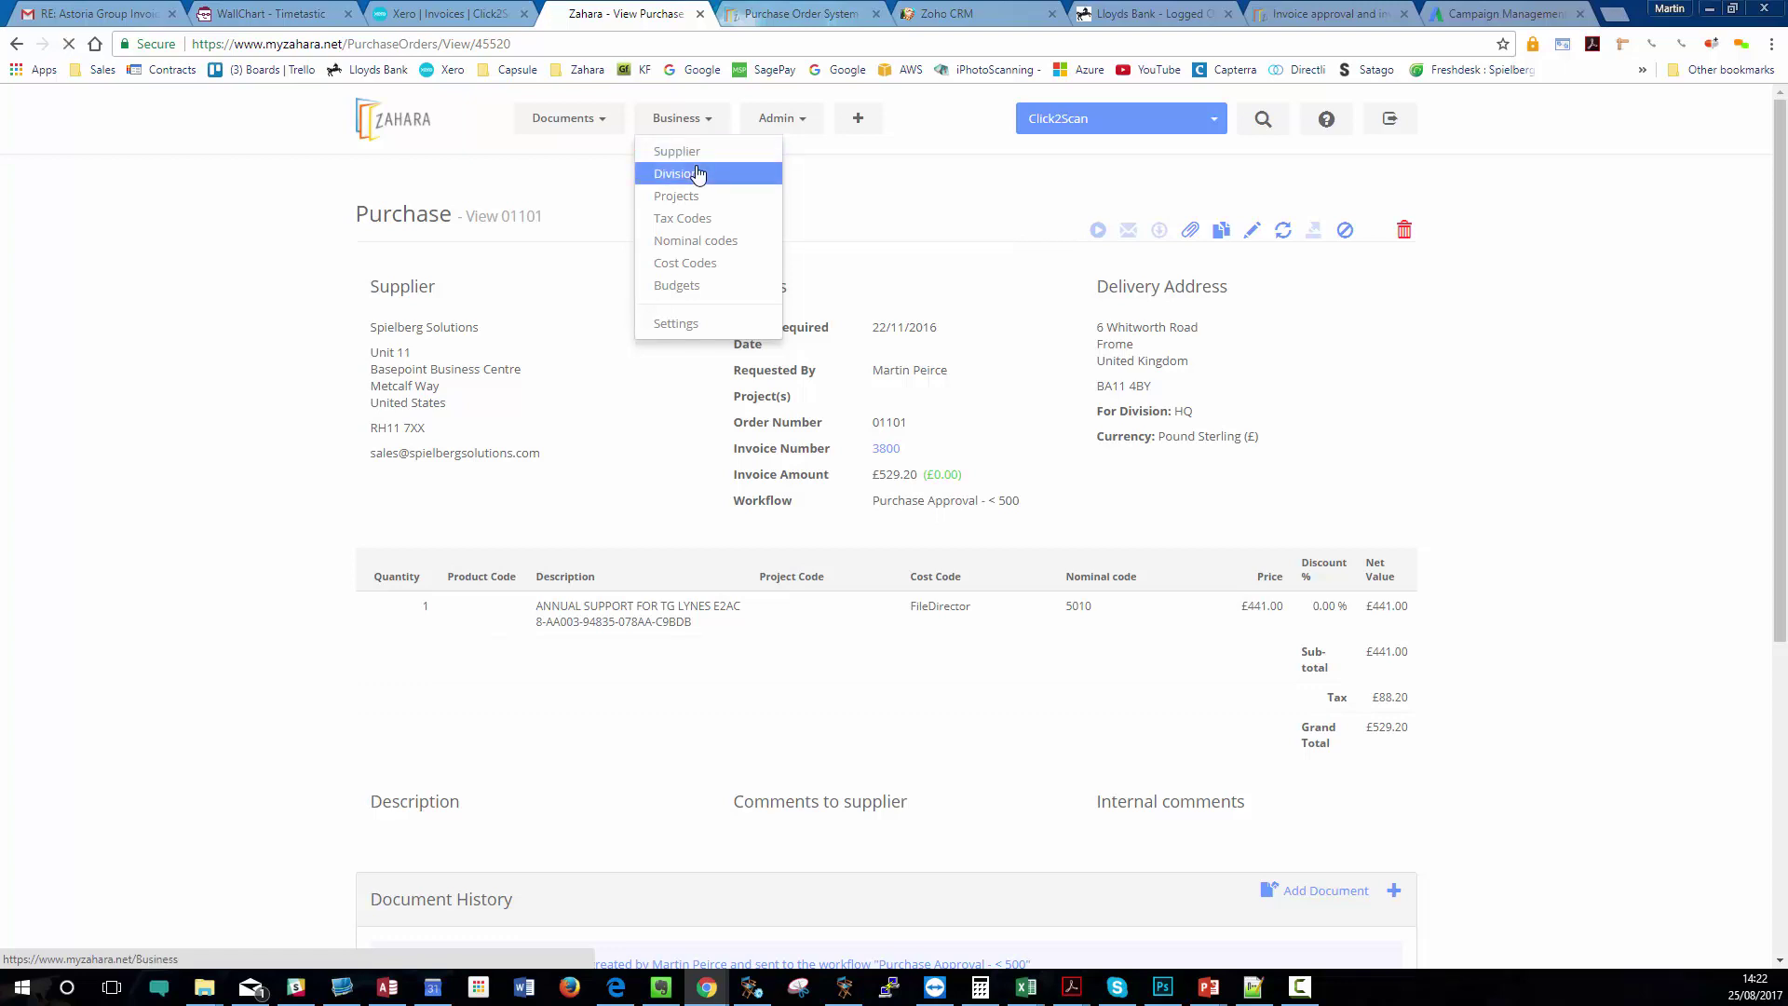
# - Edit the HQ division and open the Purchase Approval - < 500 workflow's Send PO to supplier step
pyautogui.click(694, 174)
pyautogui.click(550, 298)
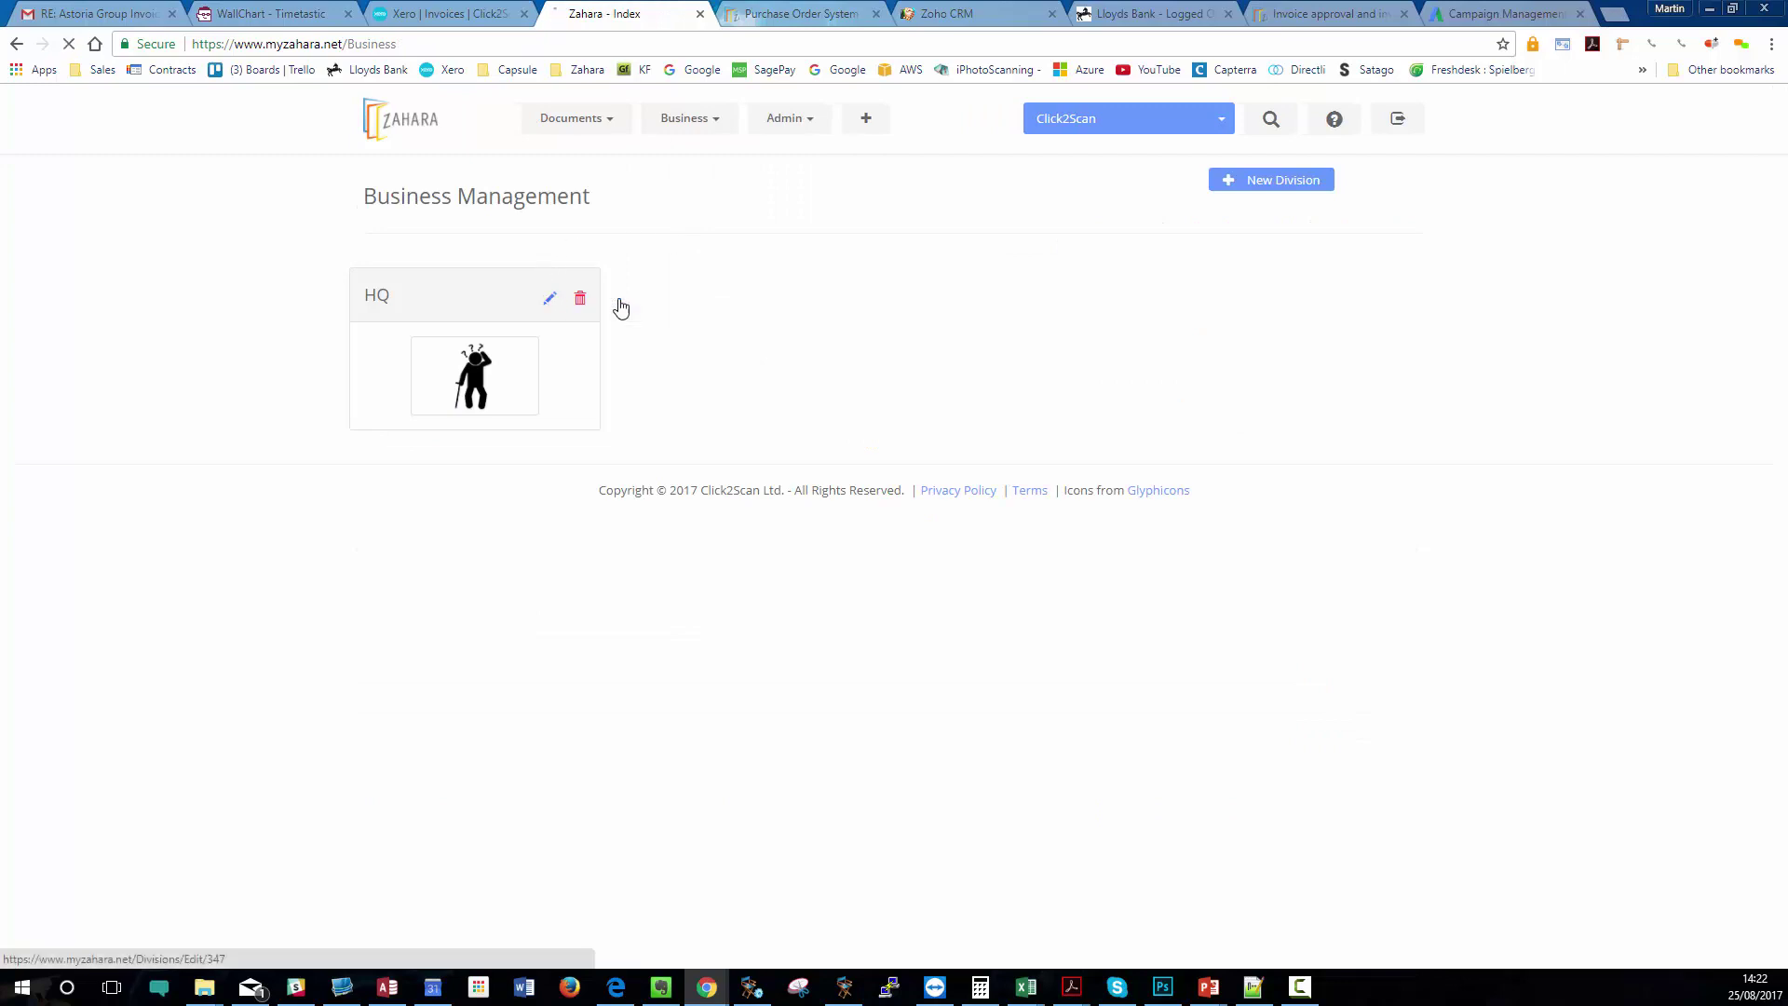
pyautogui.scroll(-5, 1044, 363)
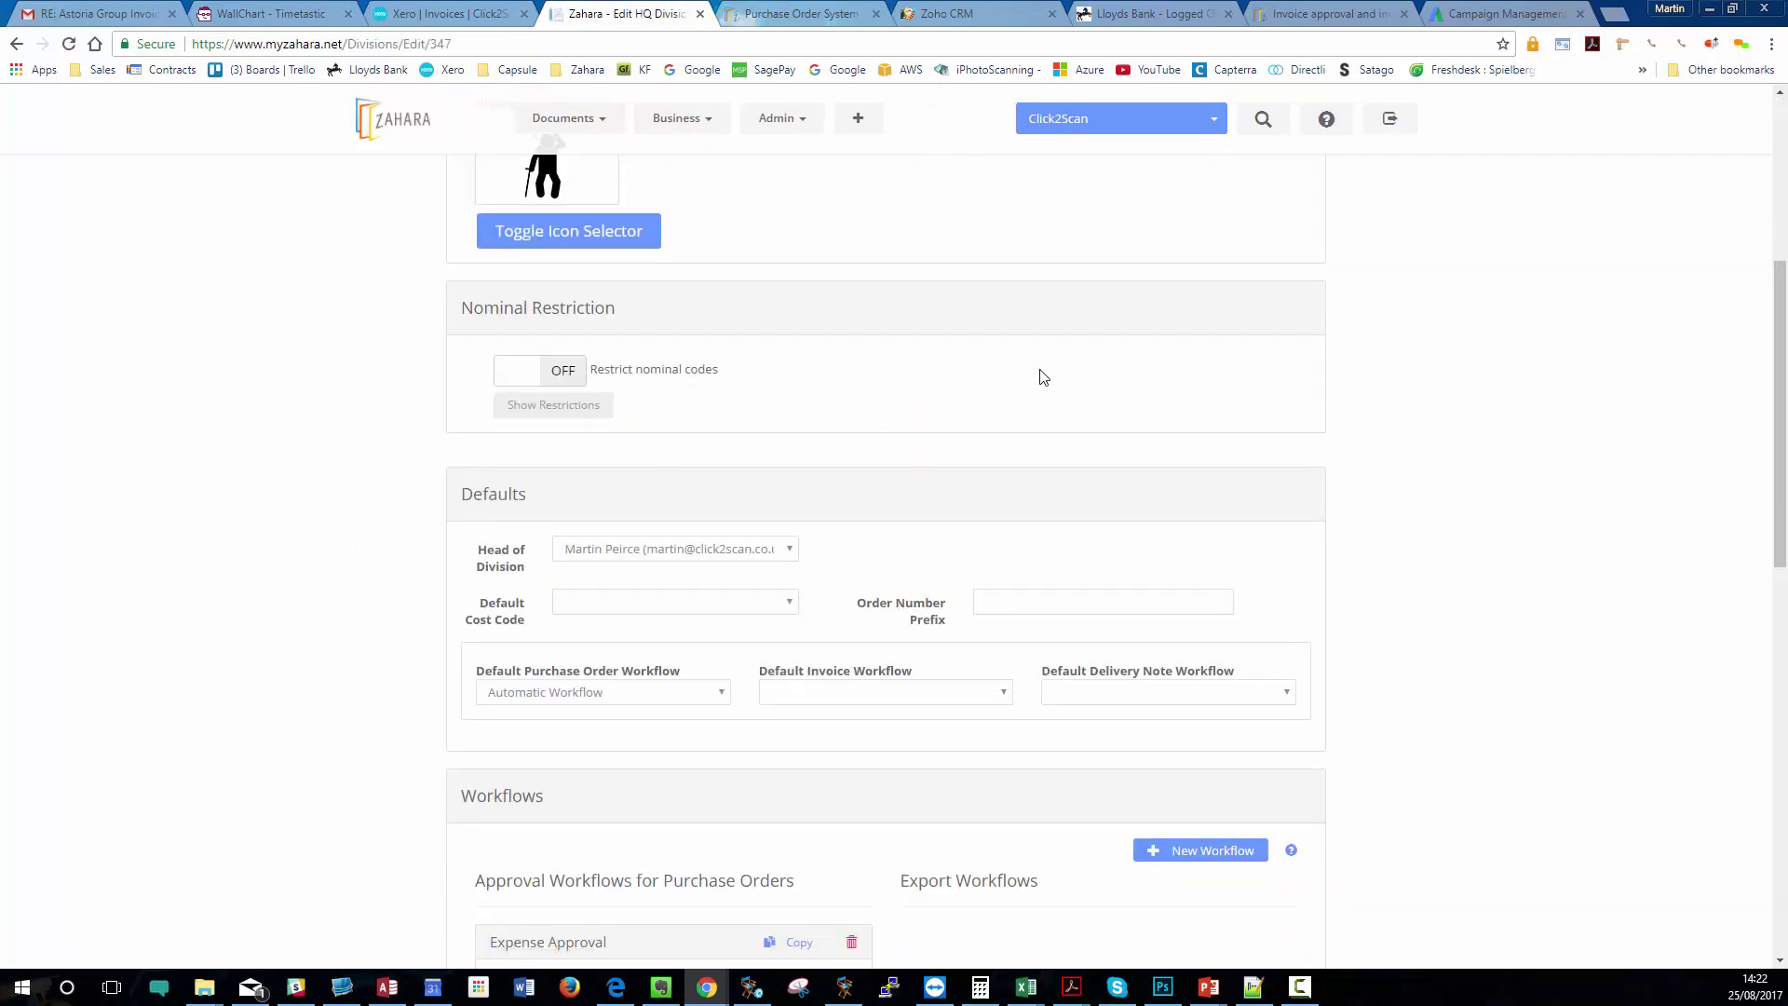
pyautogui.scroll(-7, 1077, 399)
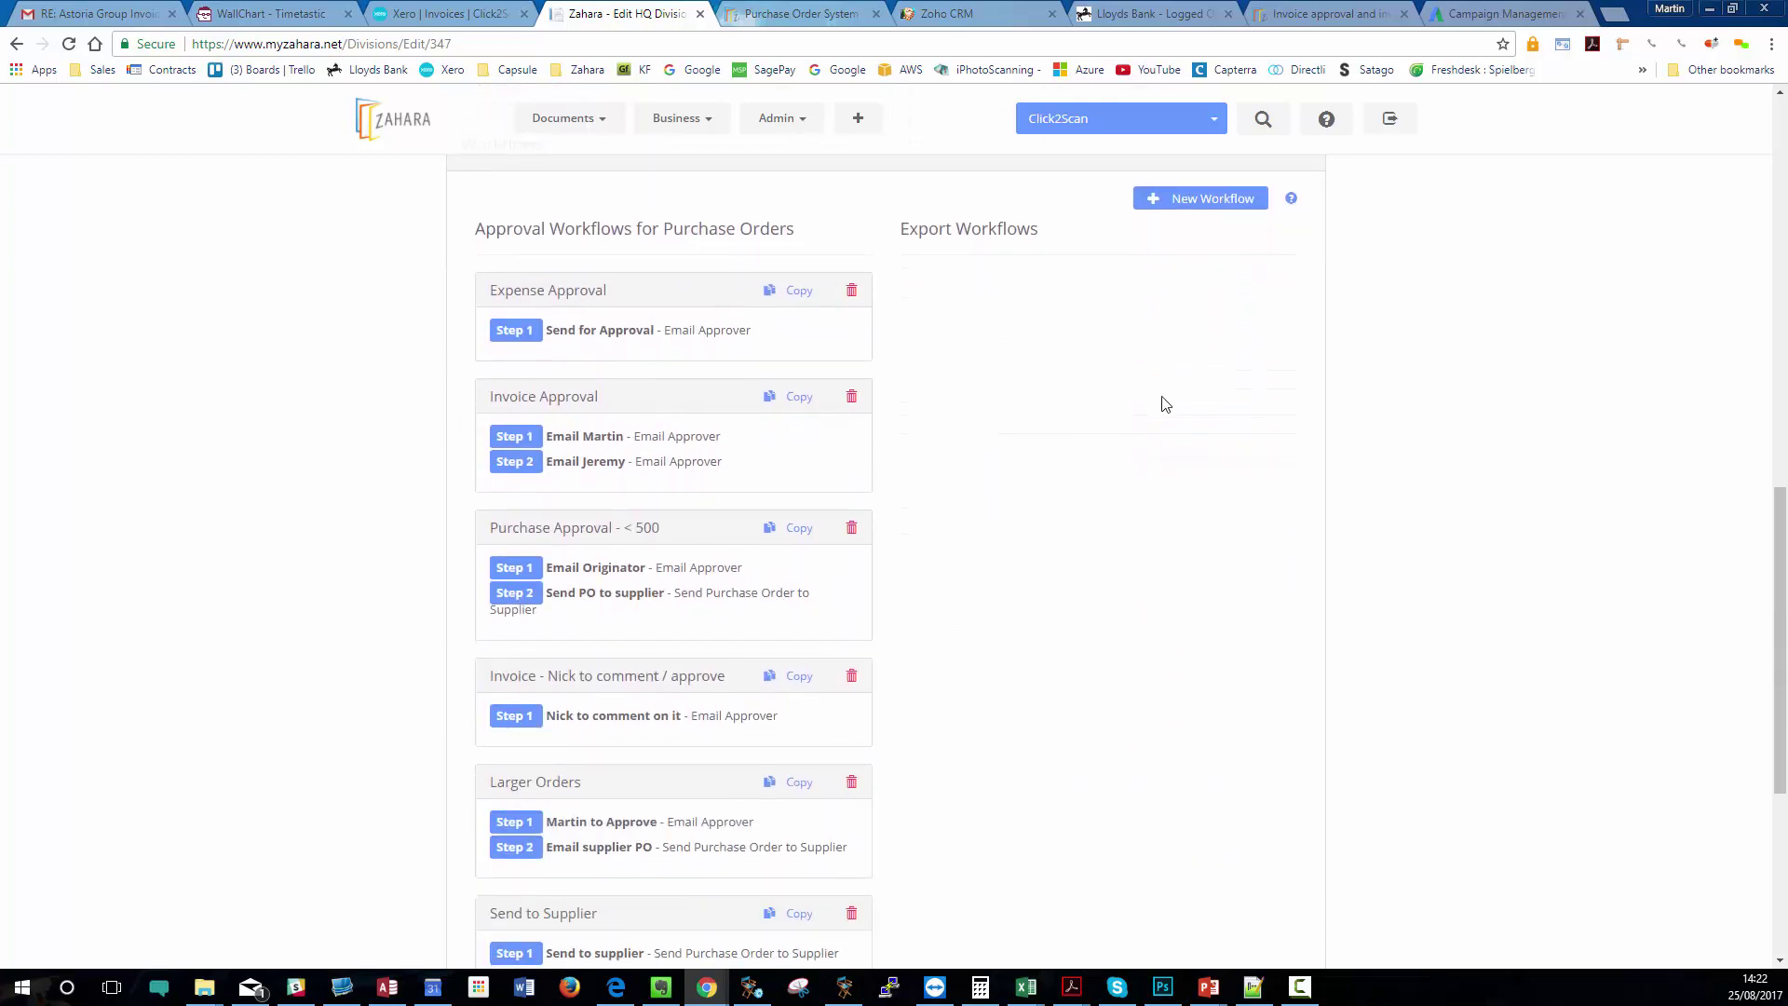
pyautogui.click(582, 528)
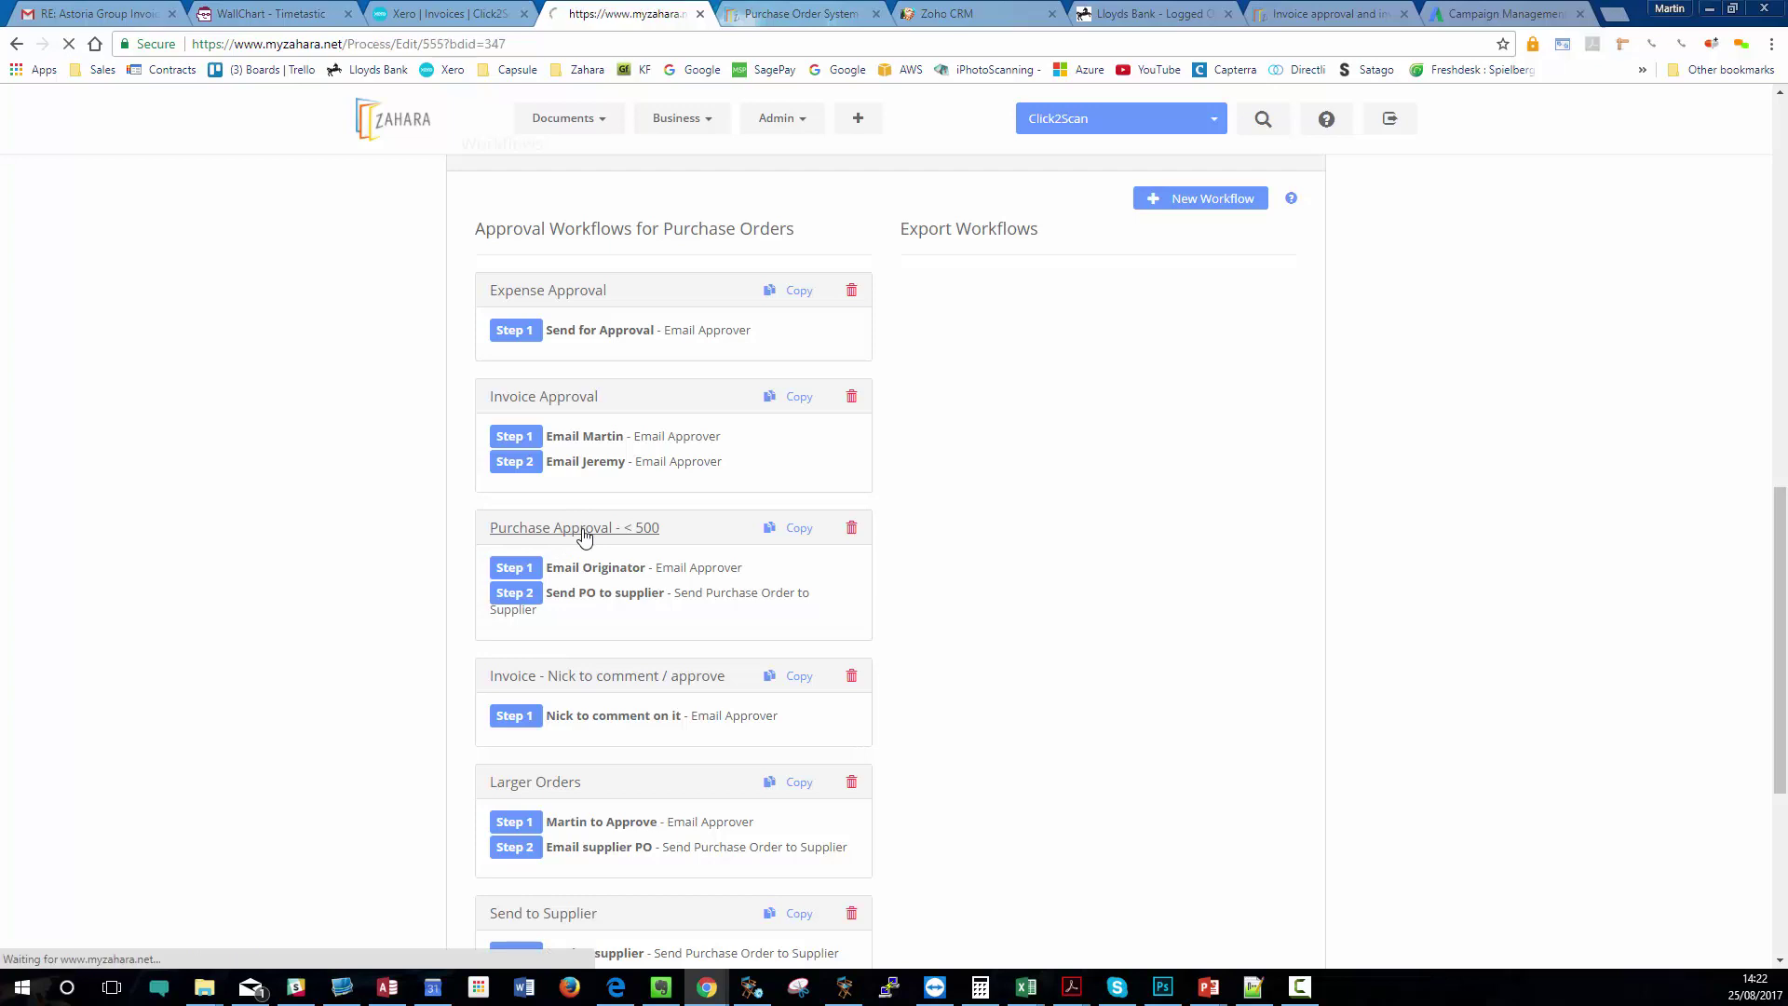
pyautogui.scroll(-5, 610, 535)
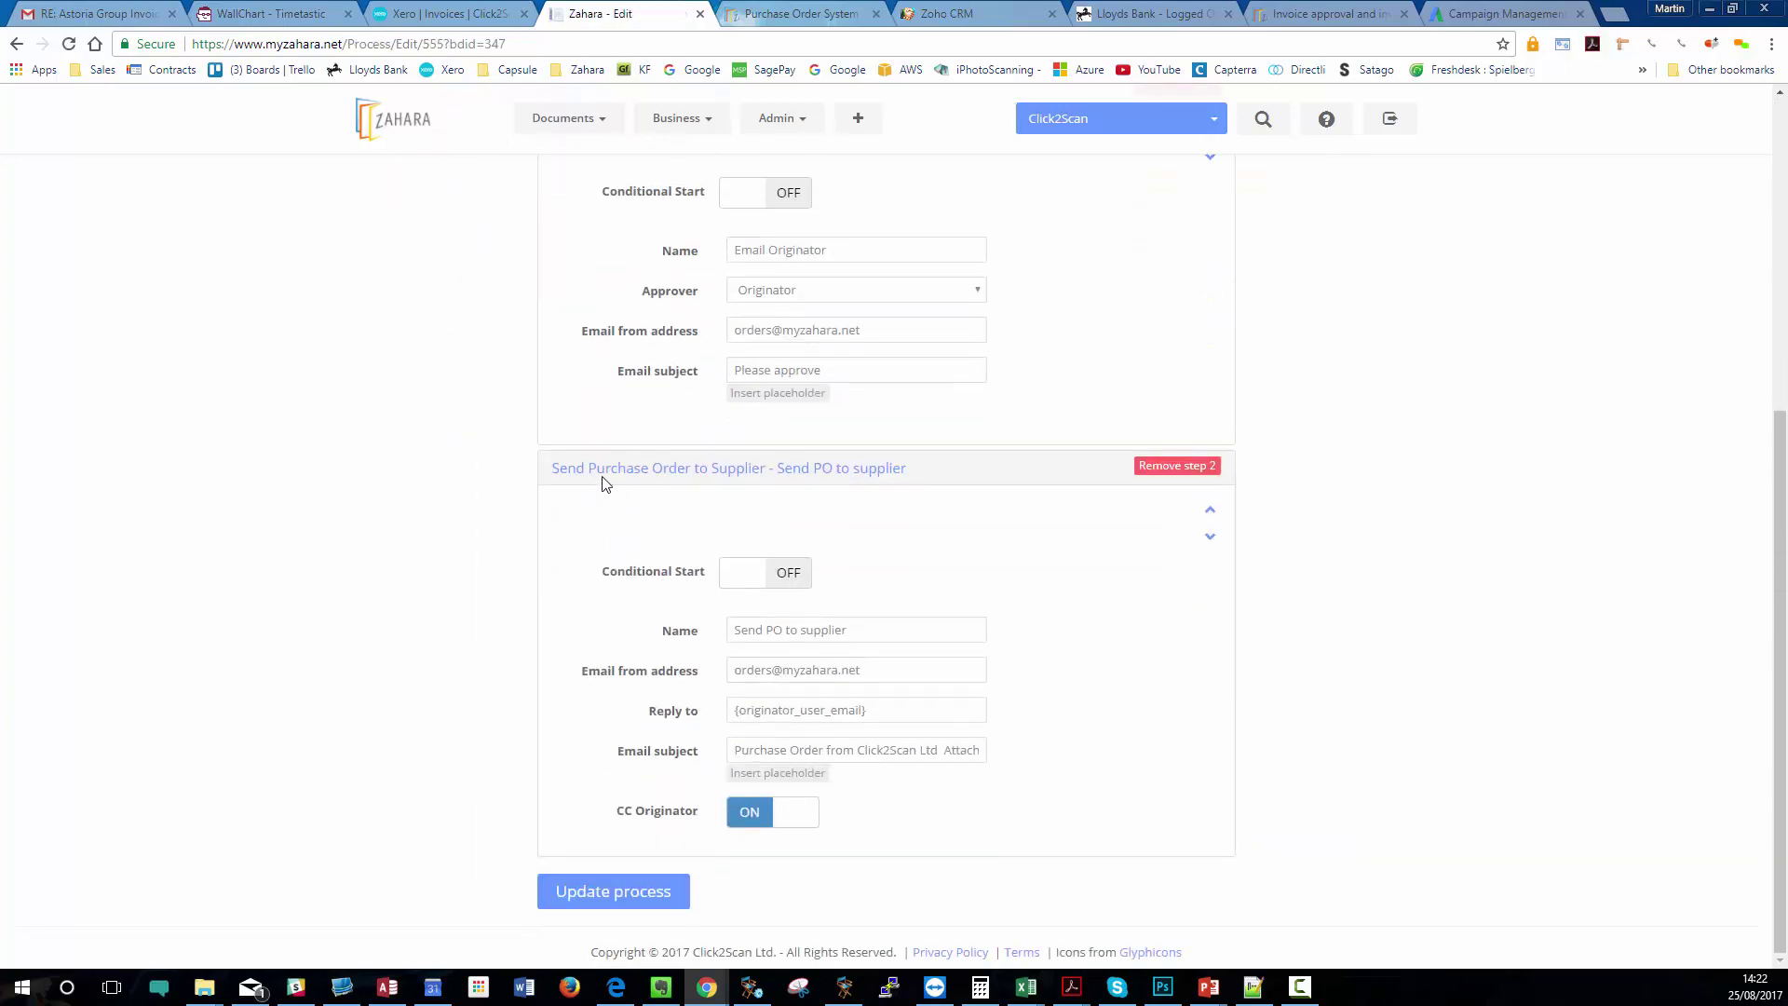
# - Keep Purchase Order Approval as process type and add a Send Purchase Order to Supplier step
pyautogui.scroll(5, 810, 489)
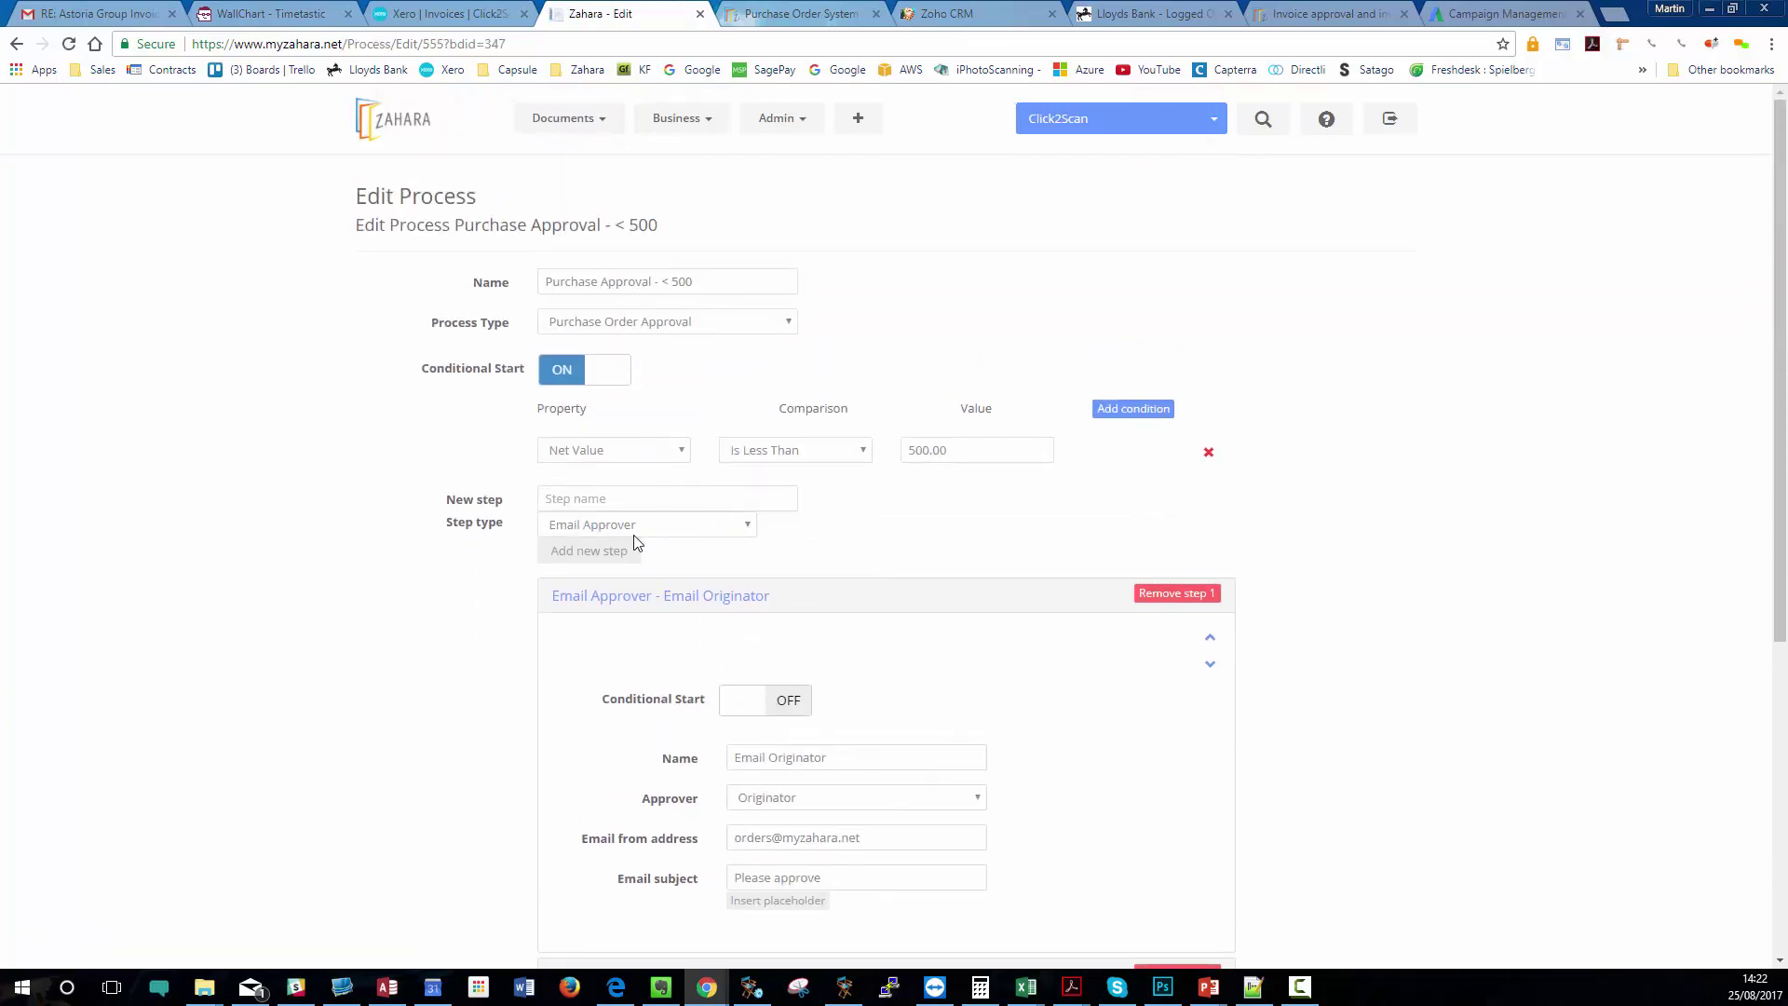
pyautogui.click(701, 322)
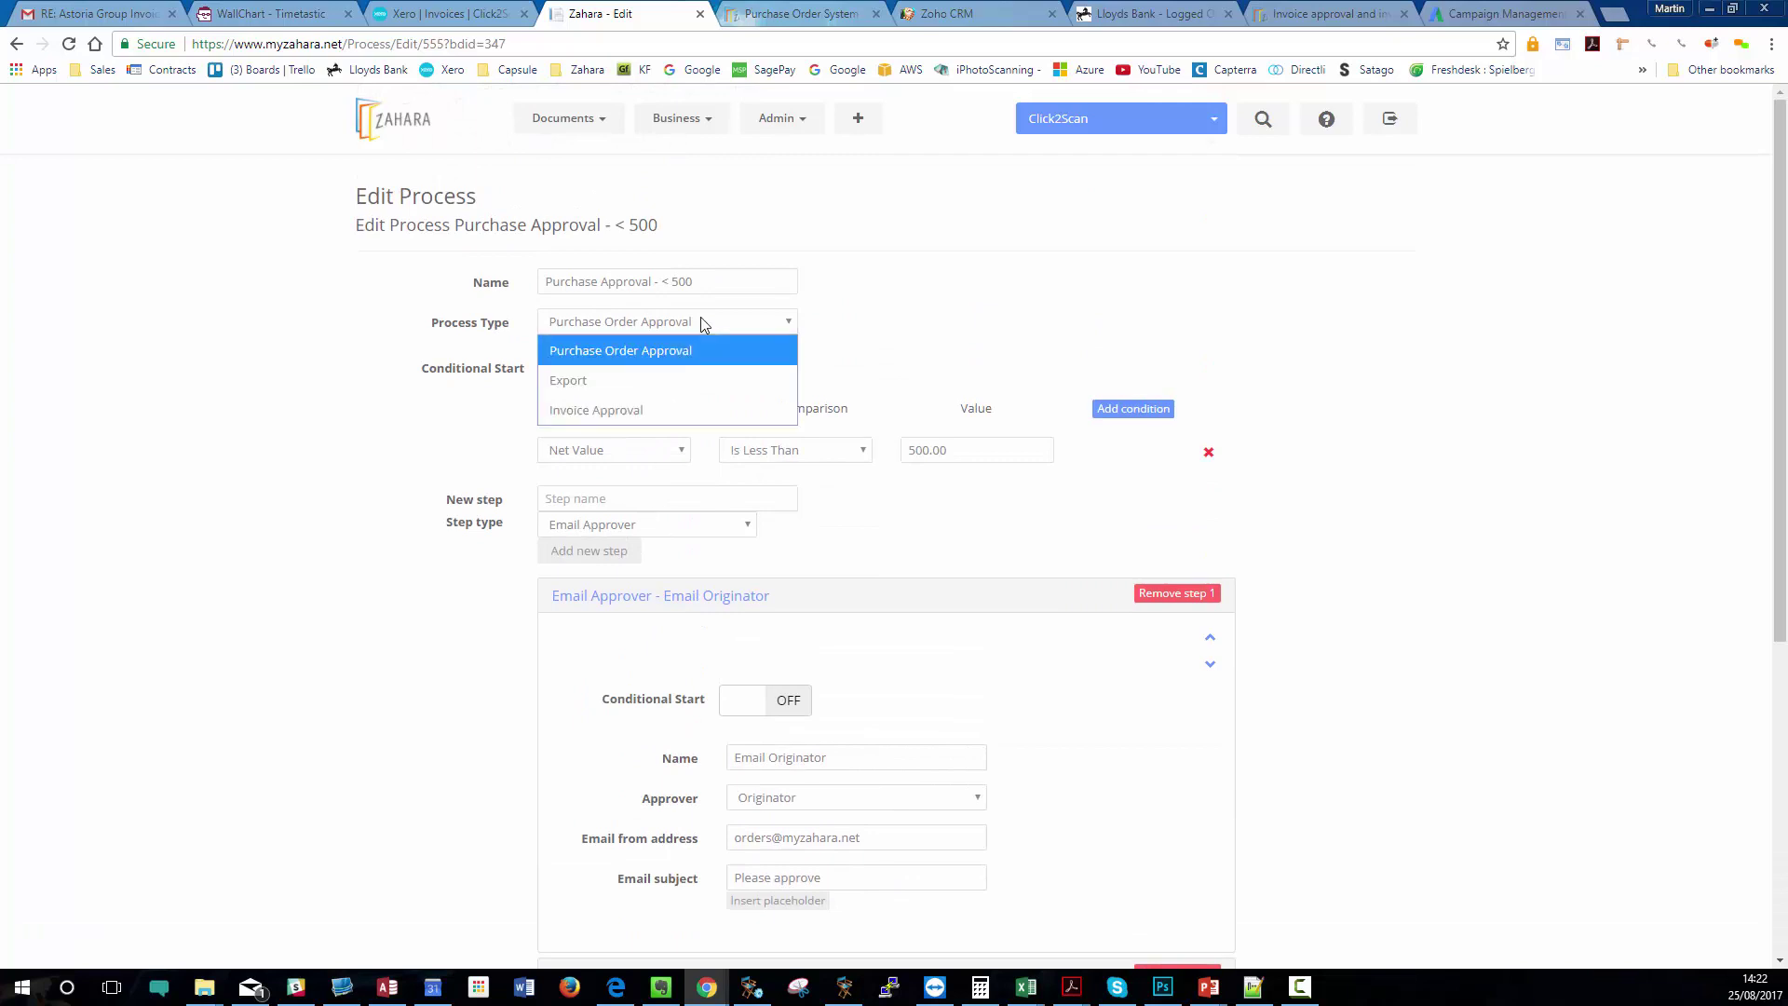
pyautogui.click(617, 349)
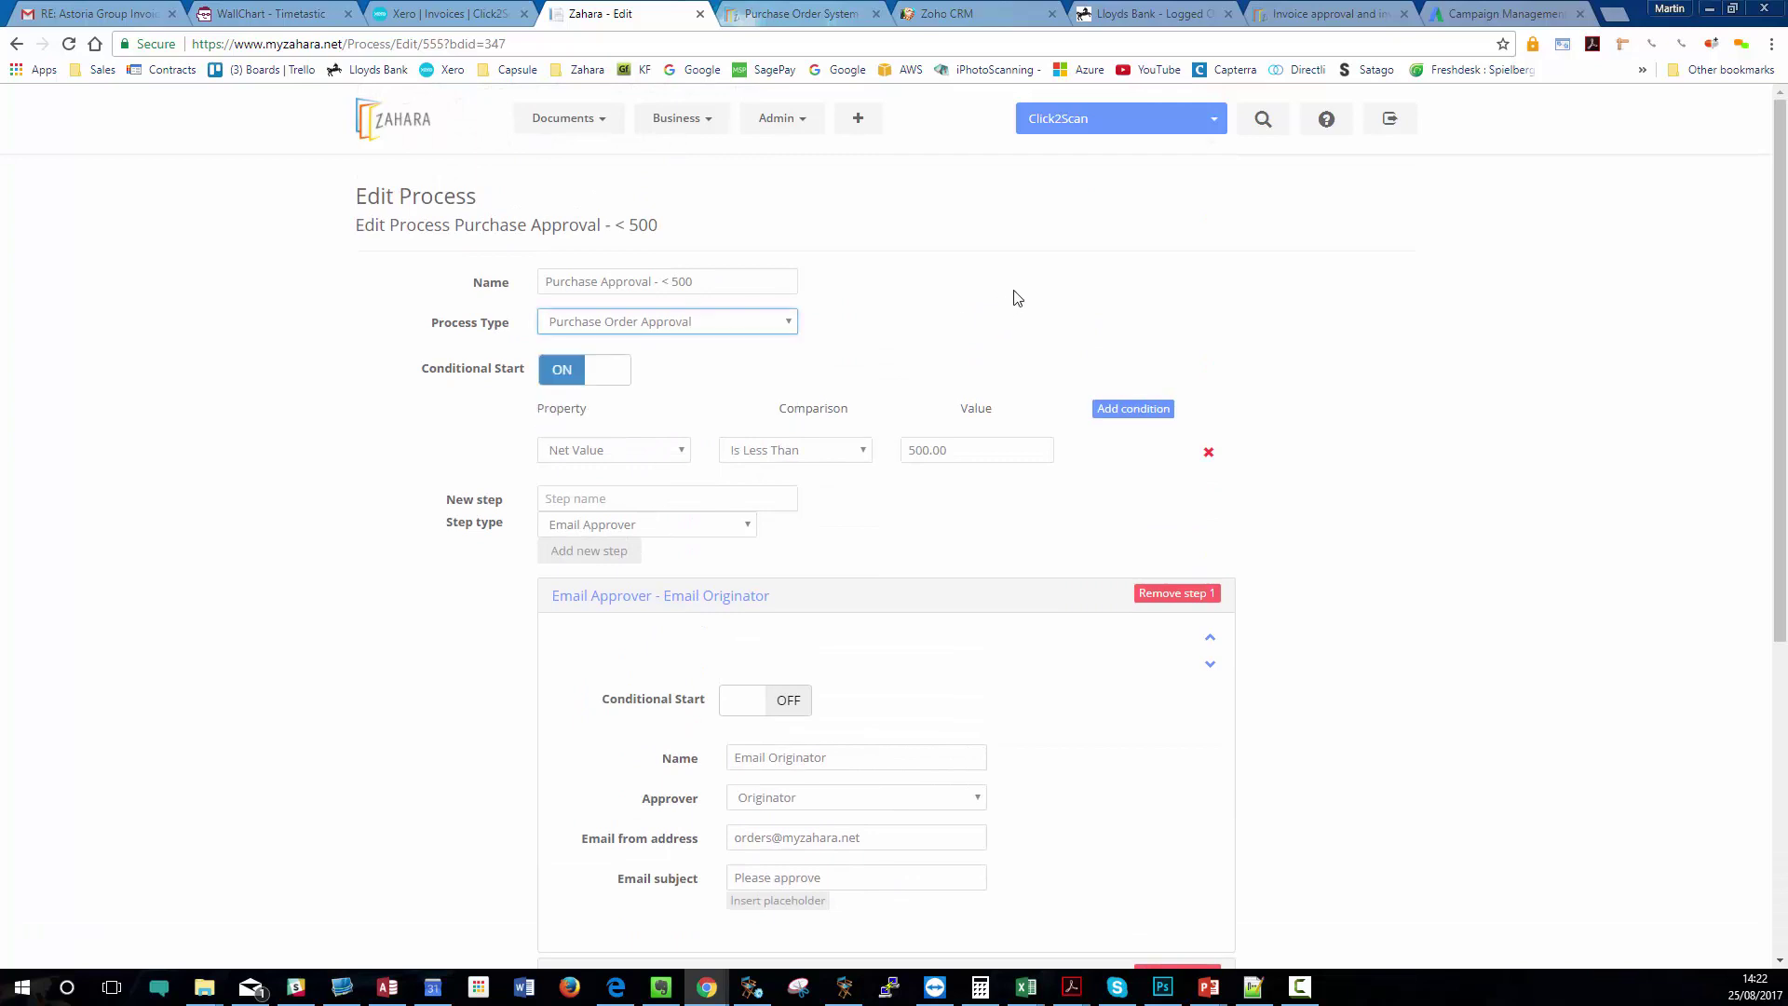
pyautogui.click(685, 529)
pyautogui.click(619, 637)
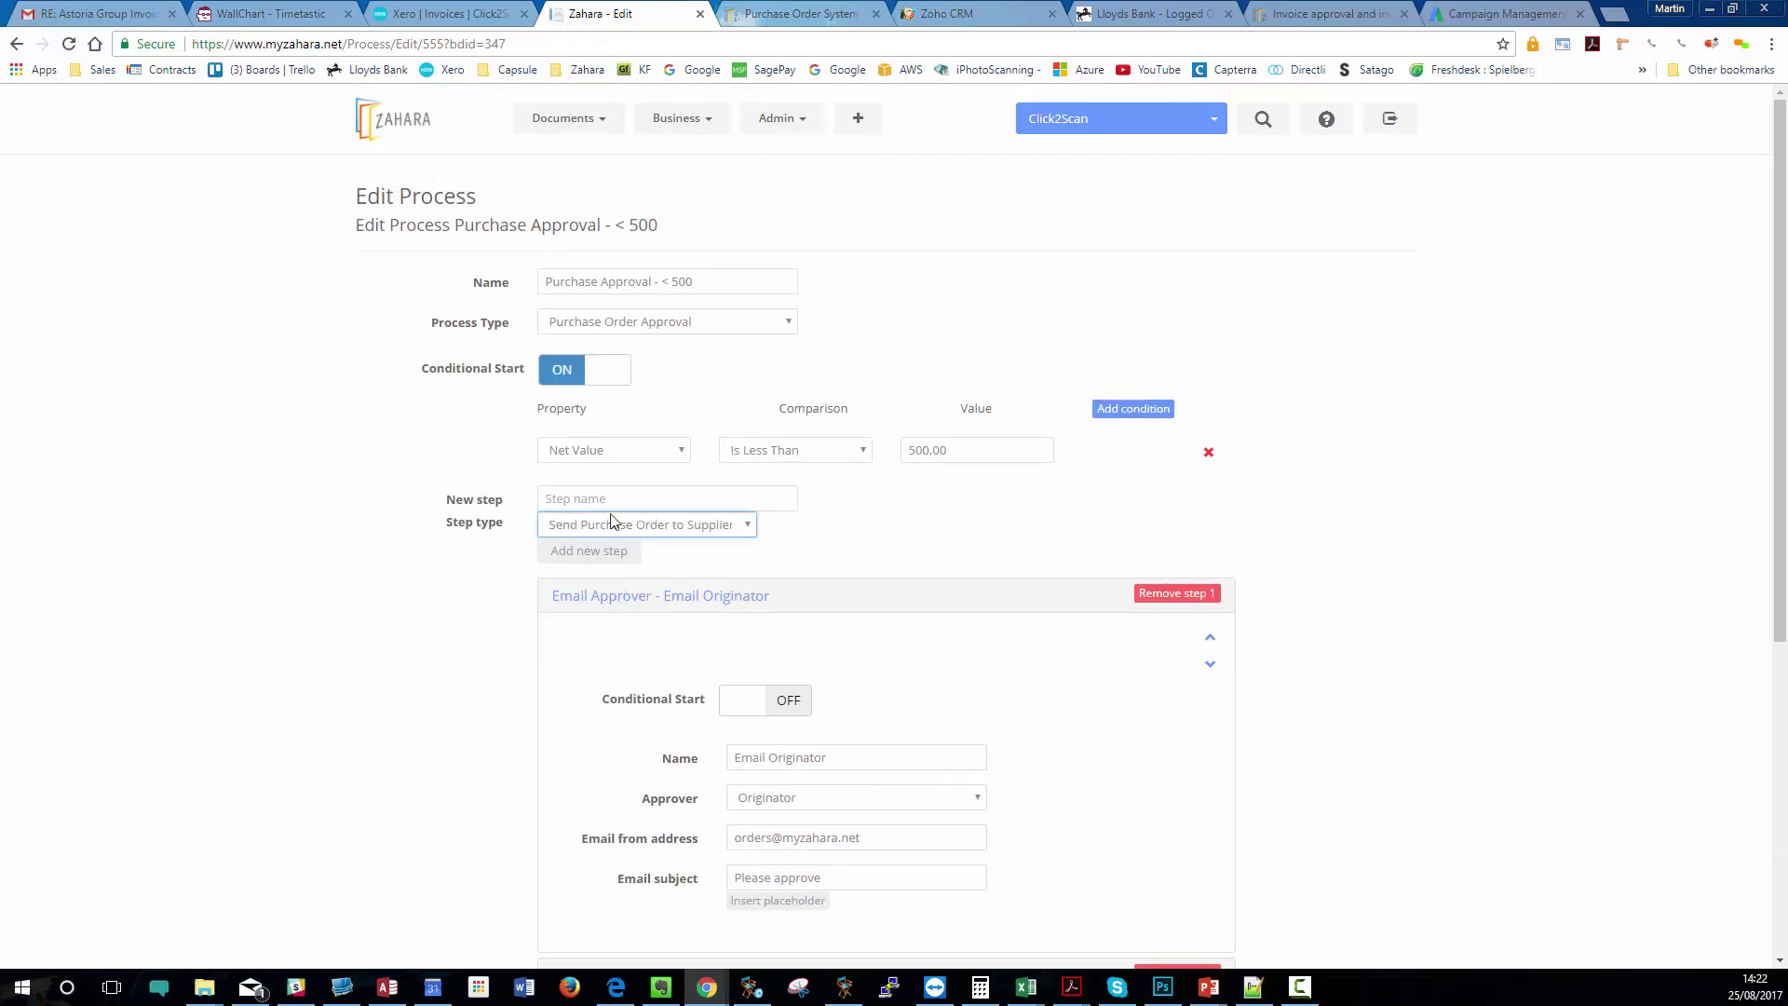
pyautogui.click(561, 552)
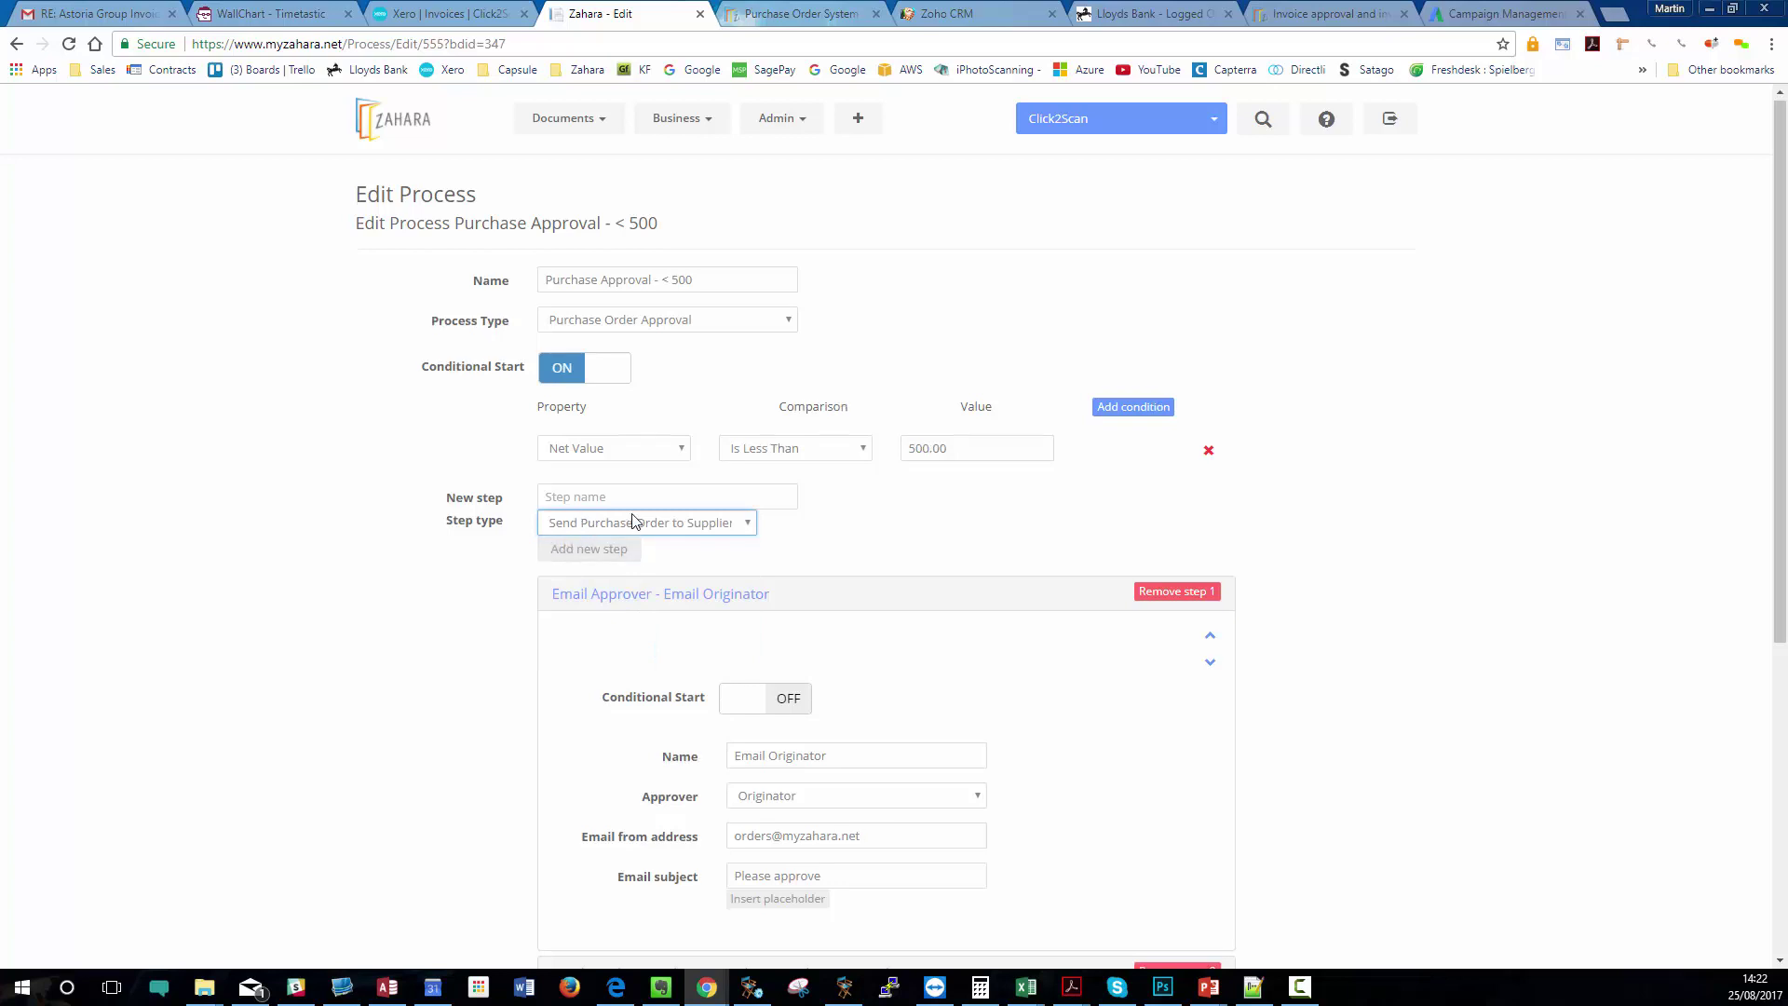
pyautogui.scroll(-5, 630, 519)
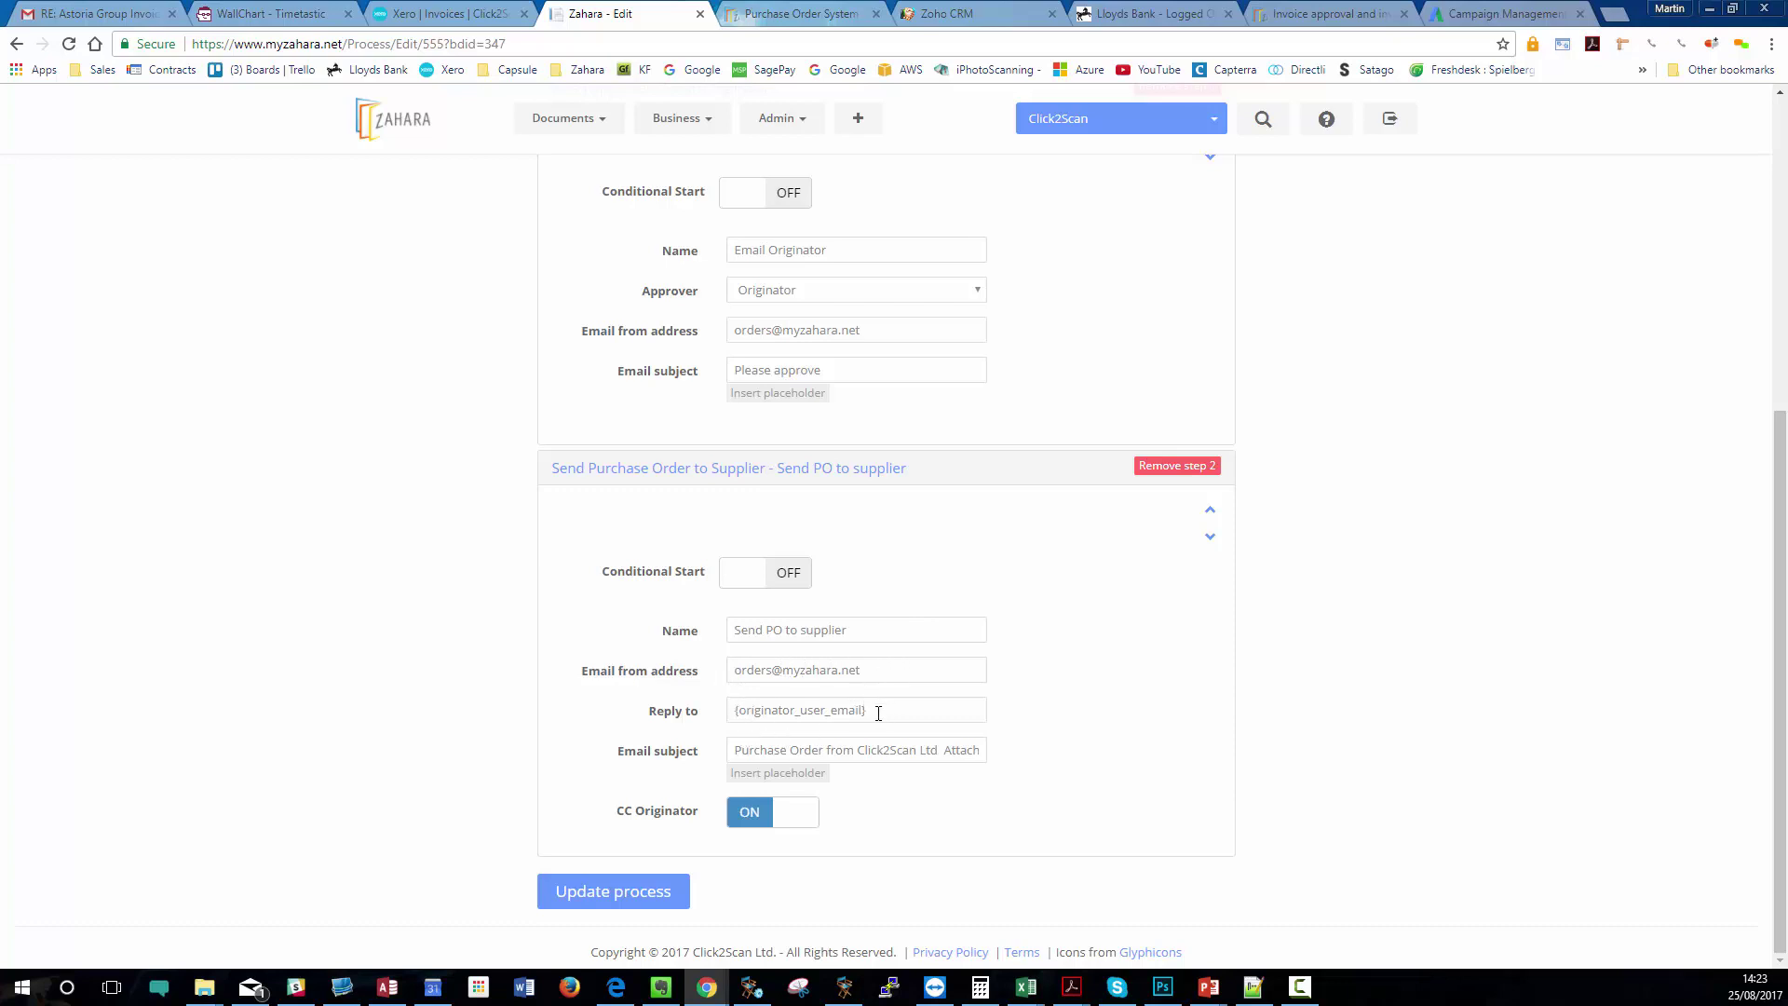
# - Inspect the reply-to placeholder text of the Send PO to supplier step
pyautogui.moveTo(880, 710); pyautogui.dragTo(743, 722)
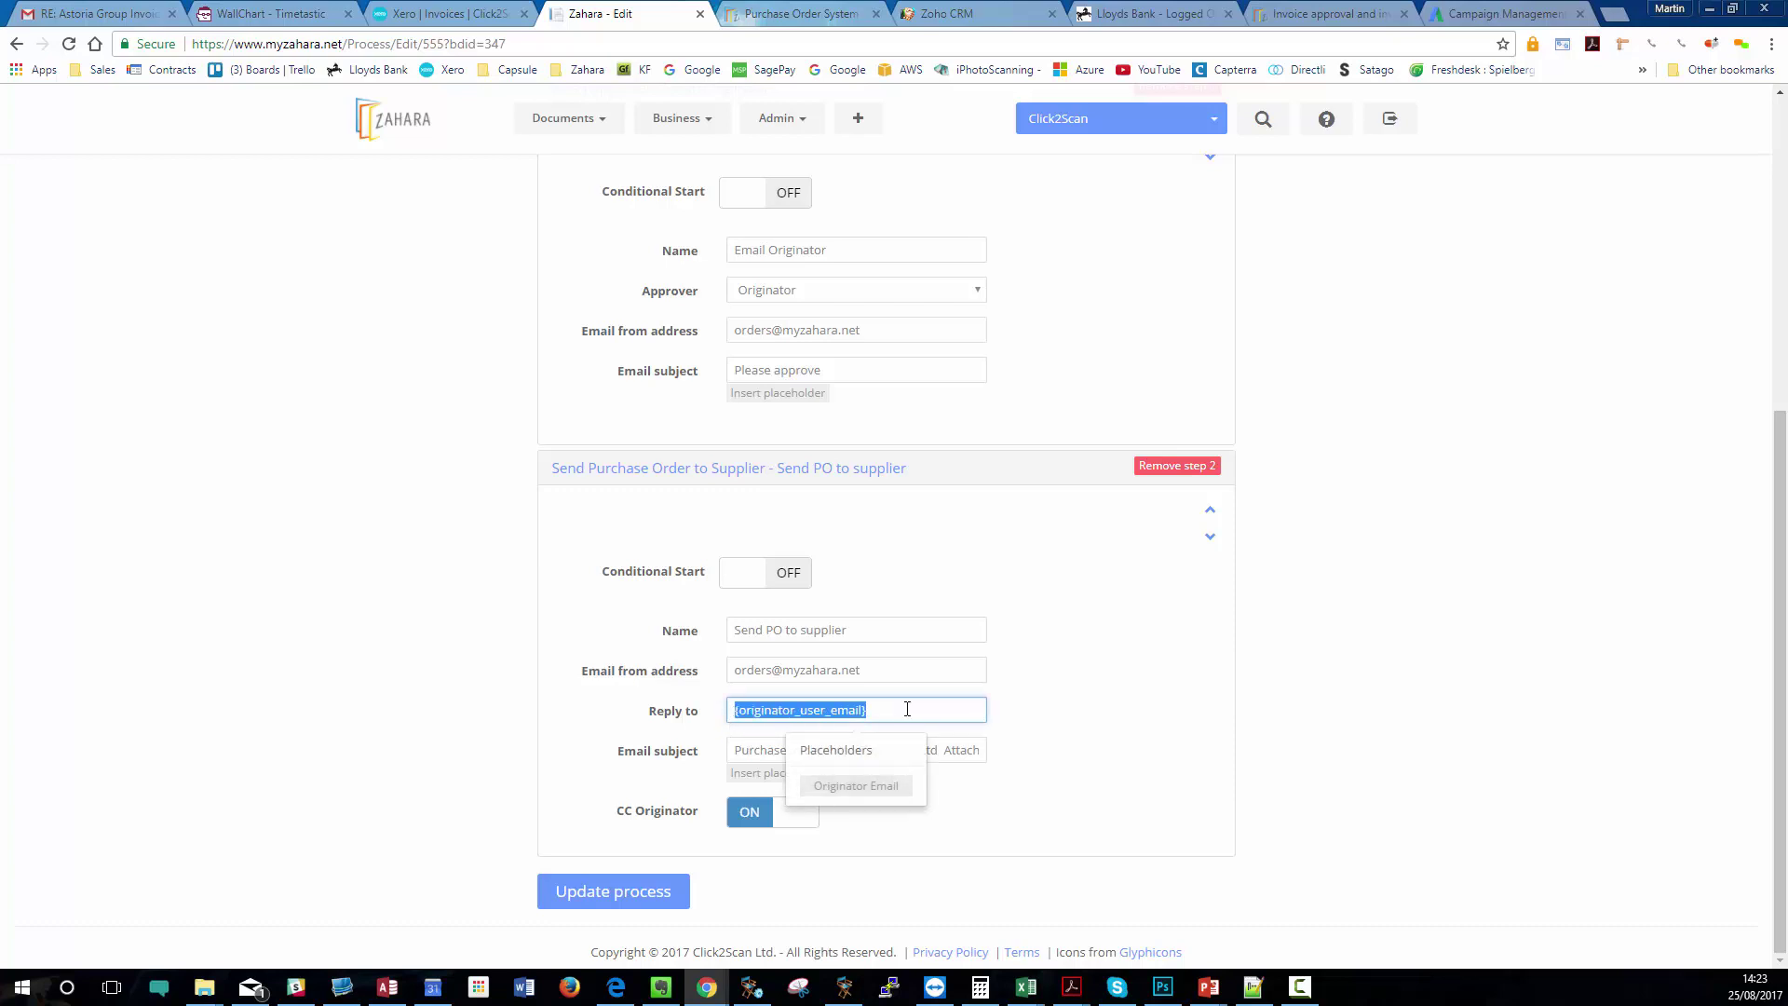
pyautogui.click(1117, 698)
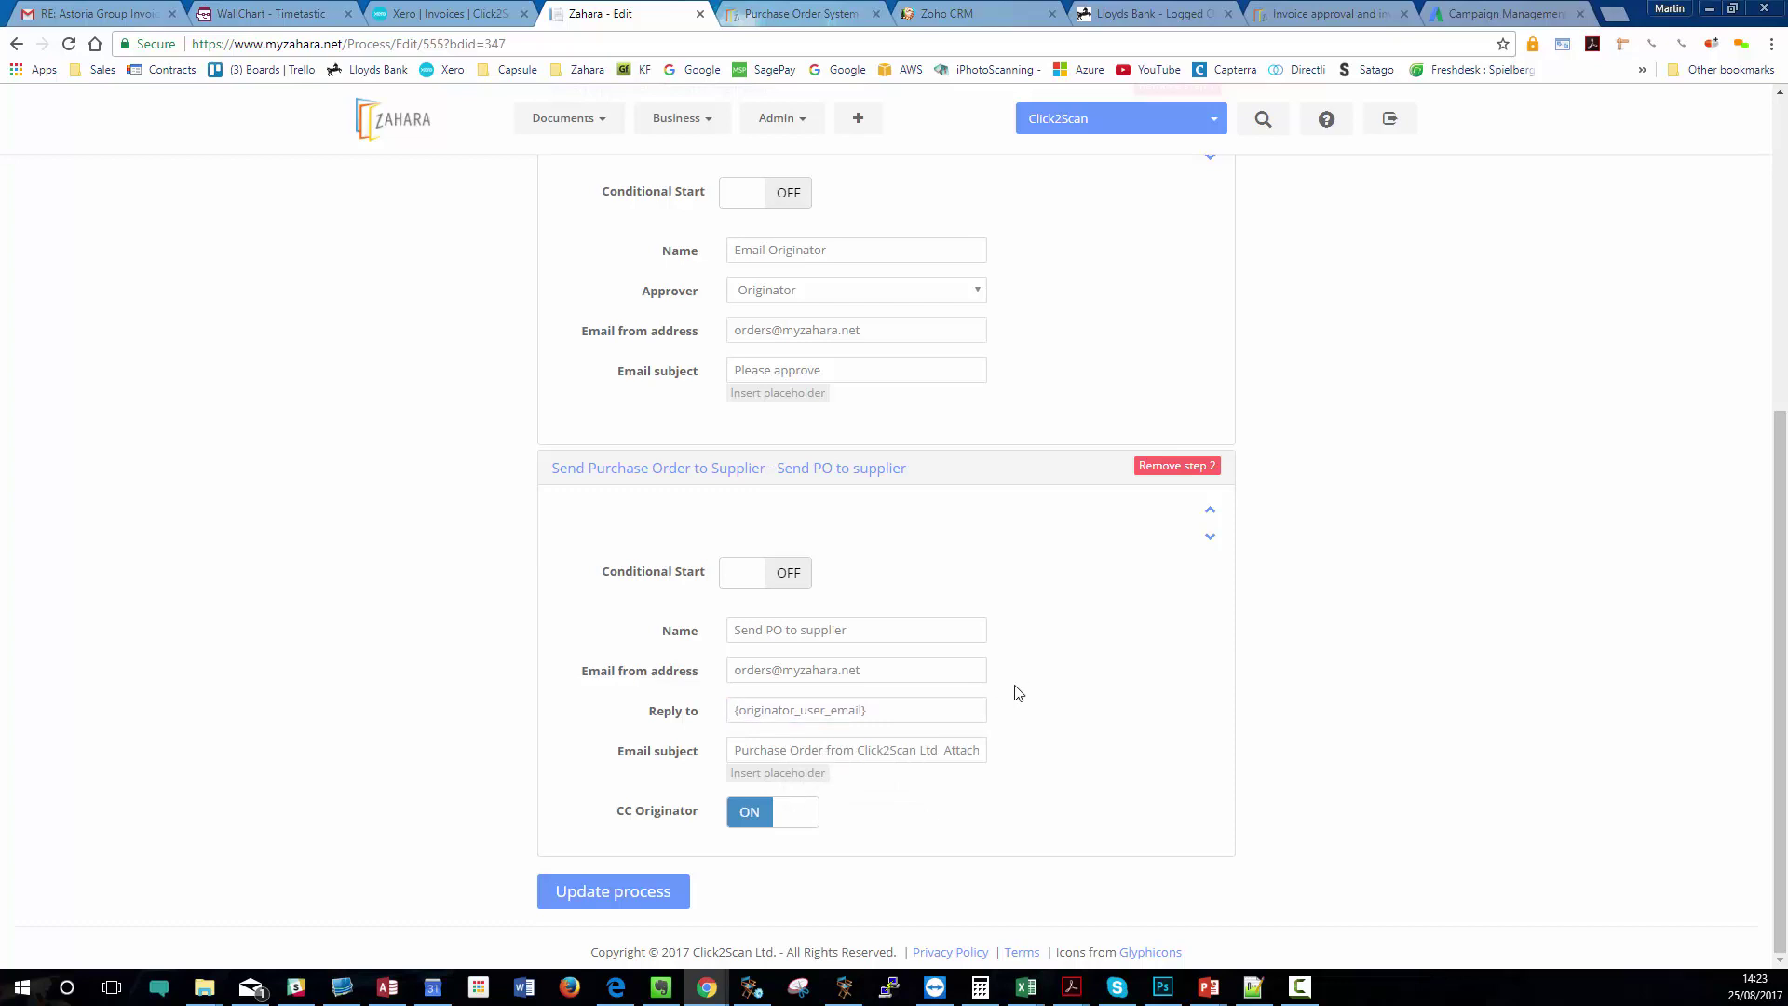
pyautogui.moveTo(869, 712); pyautogui.dragTo(742, 713)
pyautogui.click(1271, 705)
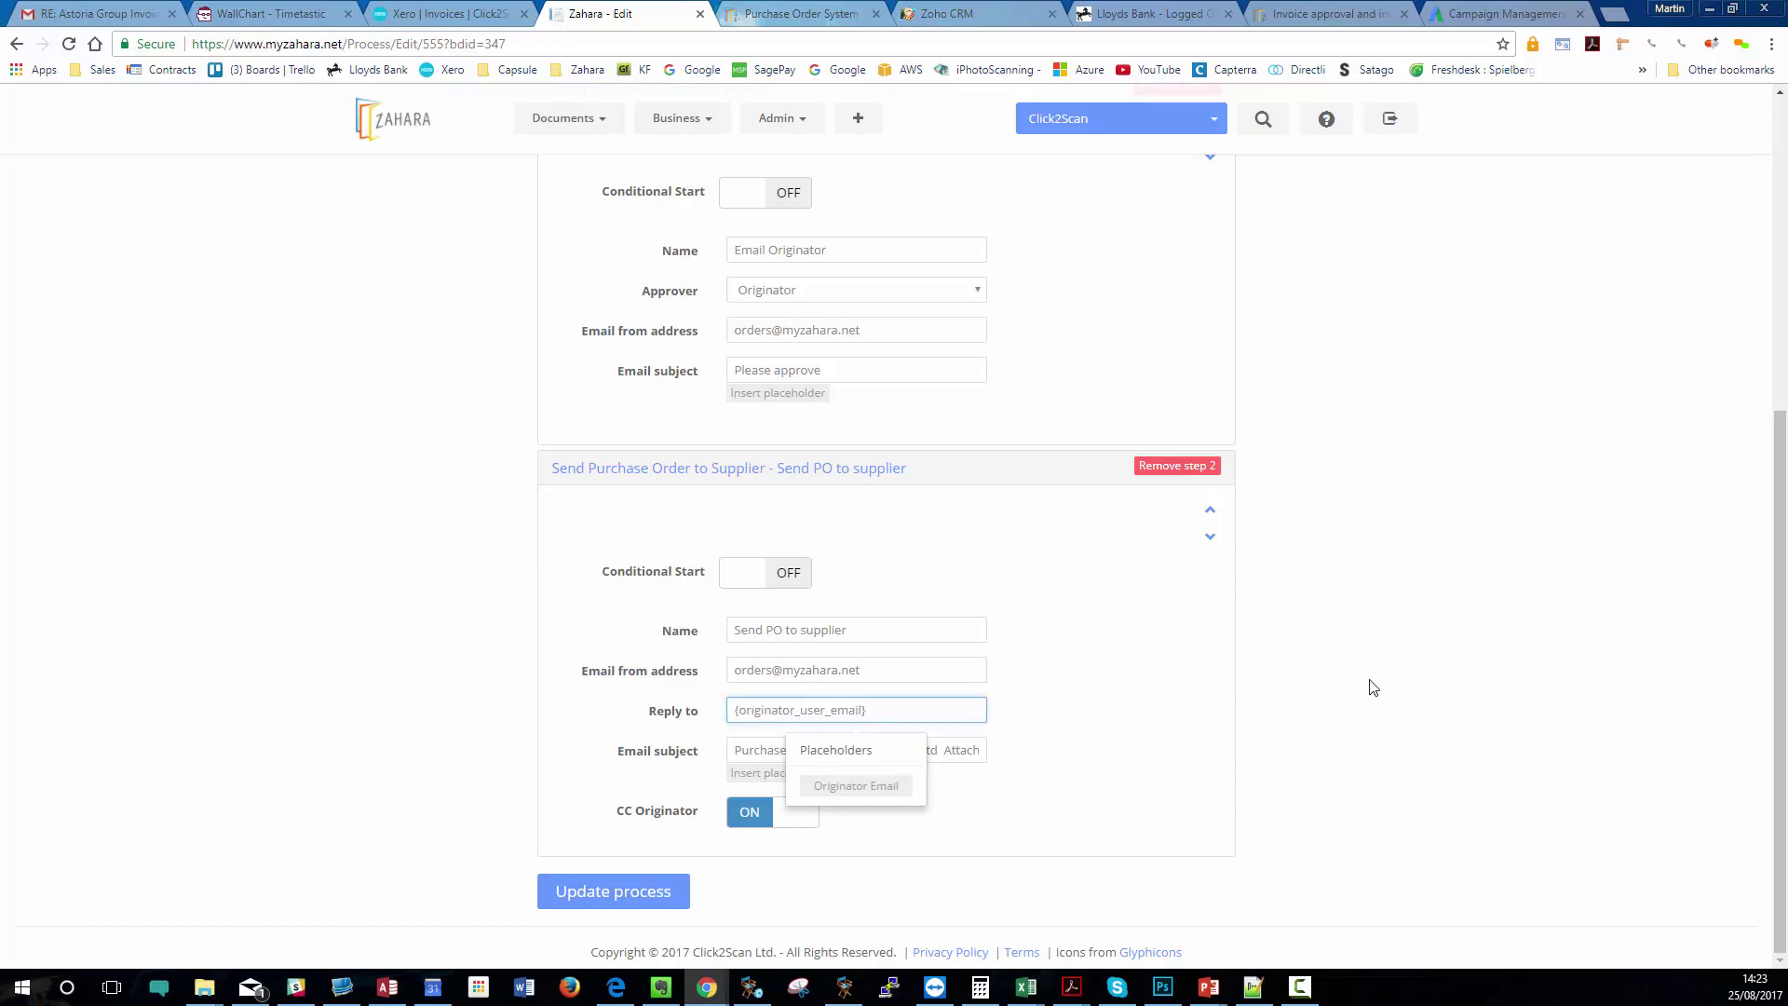
pyautogui.click(929, 711)
pyautogui.click(1126, 690)
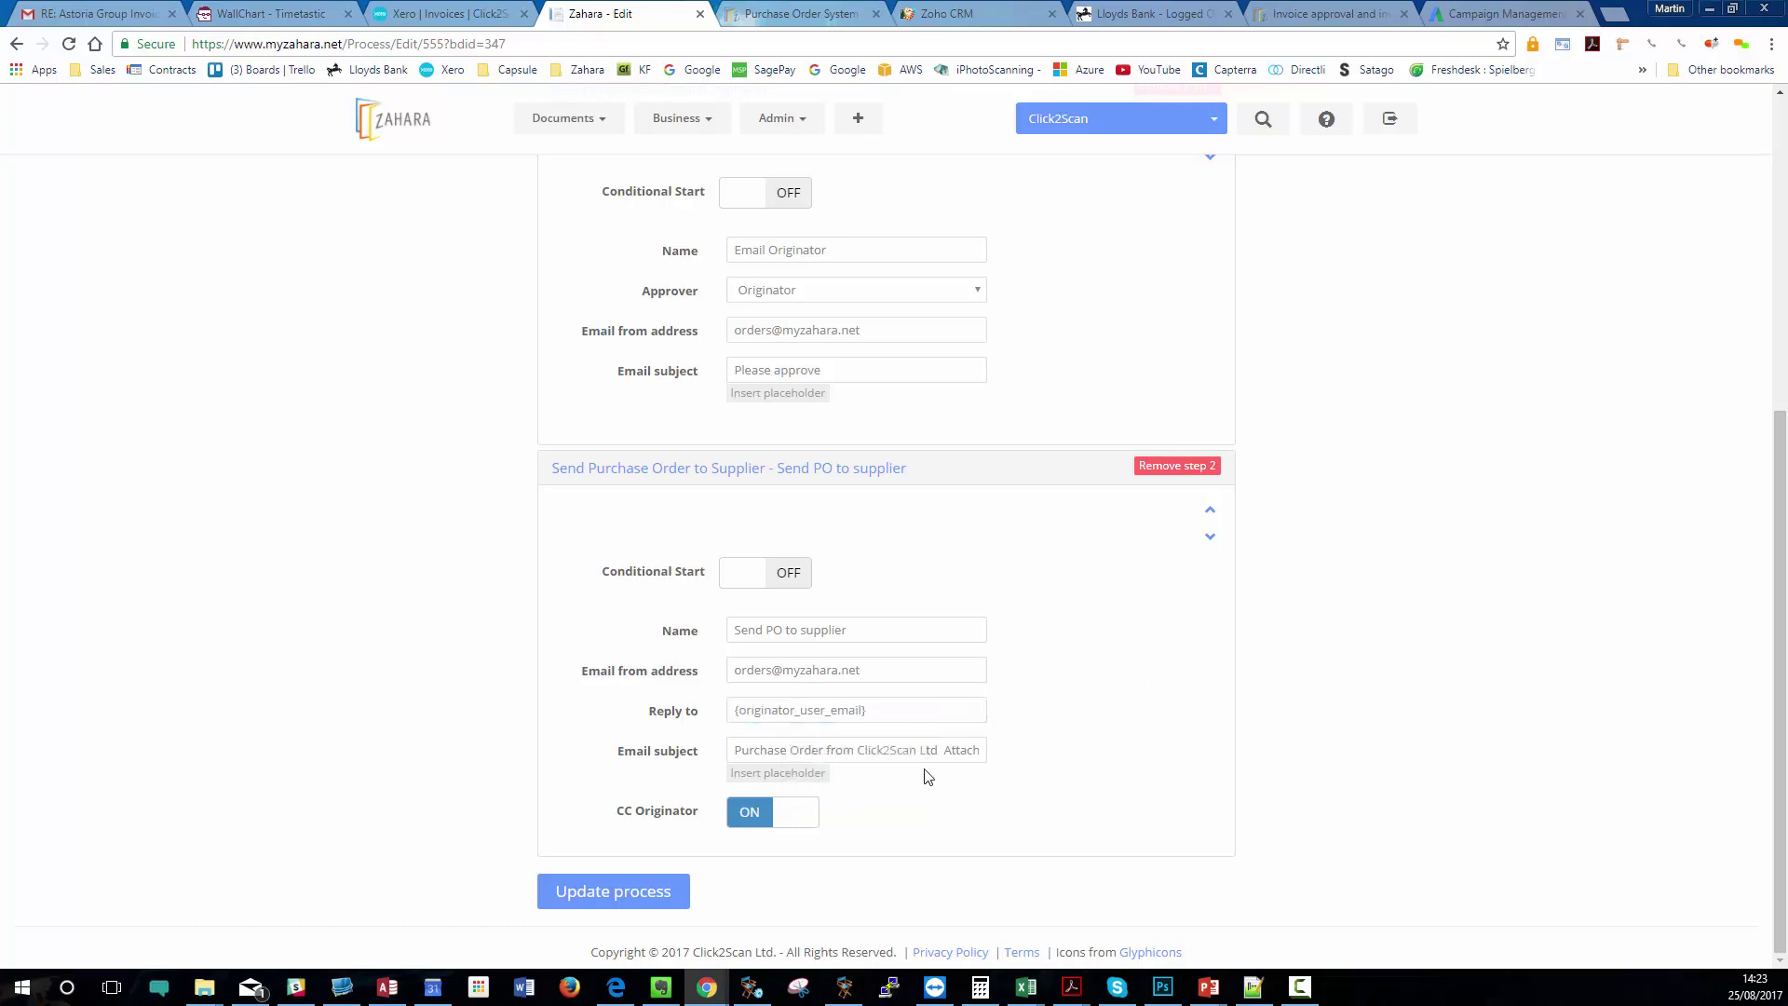
# - Inspect the subject 'Purchase Order from Click2Scan Ltd Attached - {purchase_order_number}'
pyautogui.moveTo(734, 750); pyautogui.dragTo(696, 761)
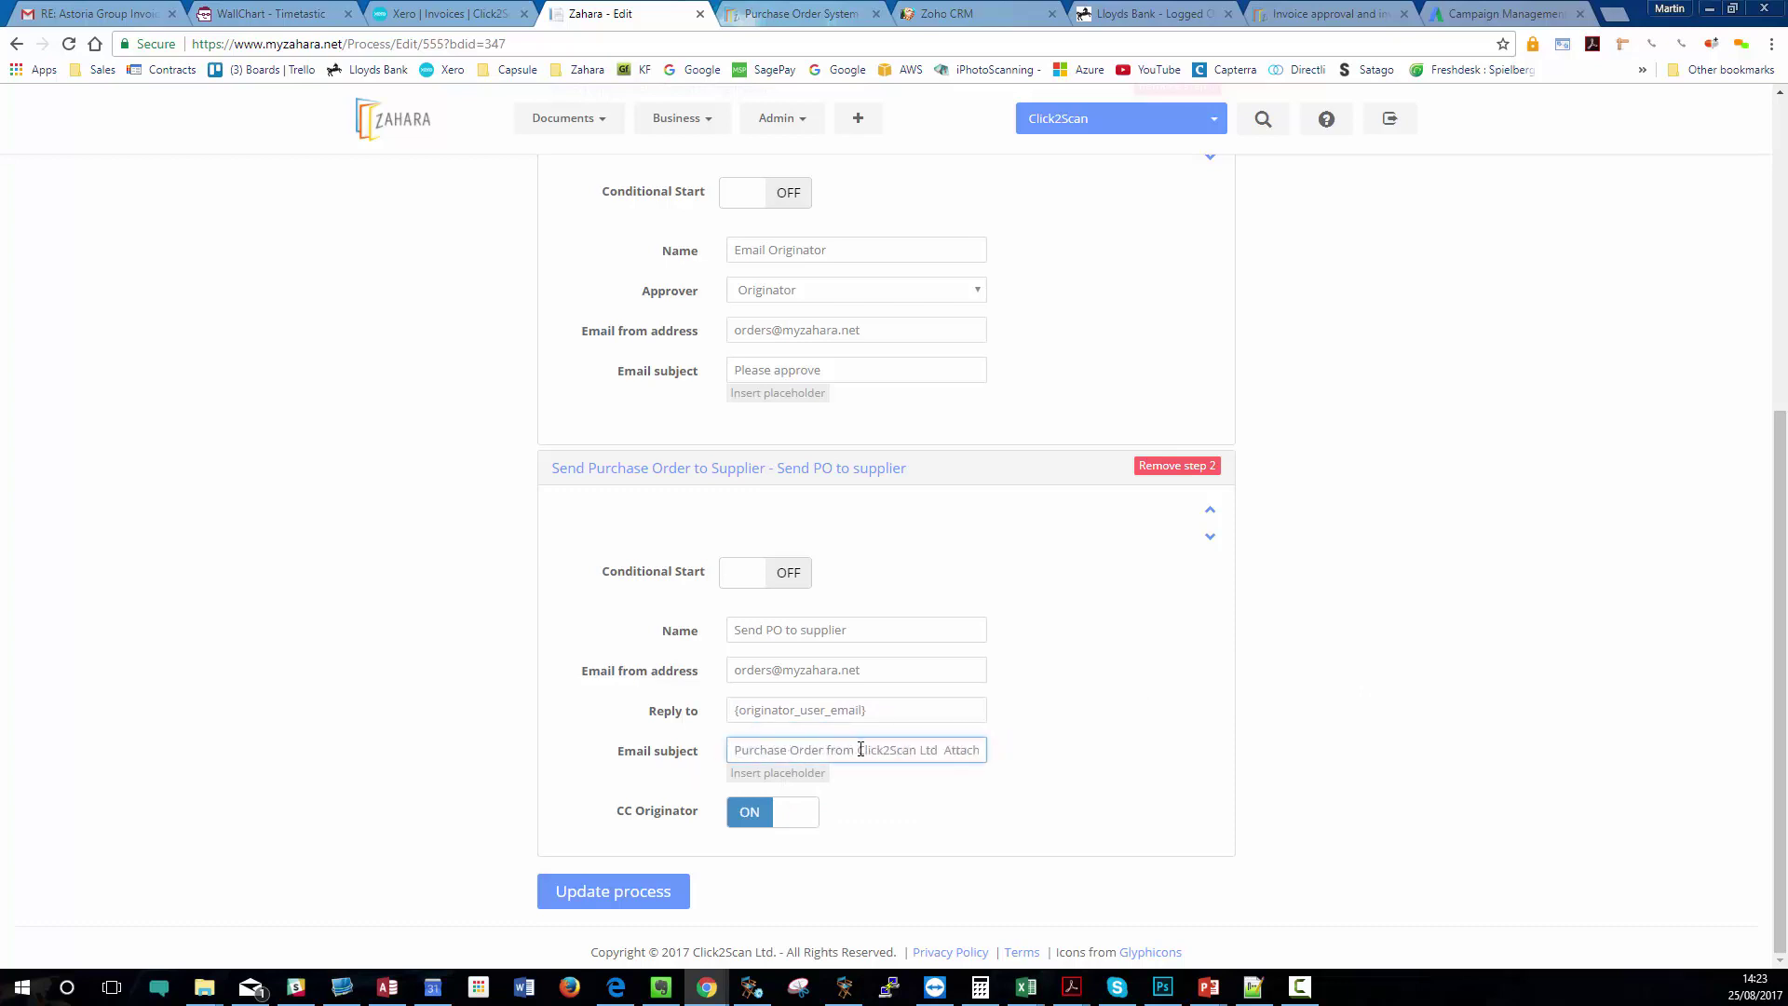
pyautogui.moveTo(857, 748); pyautogui.dragTo(937, 753)
pyautogui.moveTo(942, 749); pyautogui.dragTo(682, 750)
pyautogui.click(983, 753)
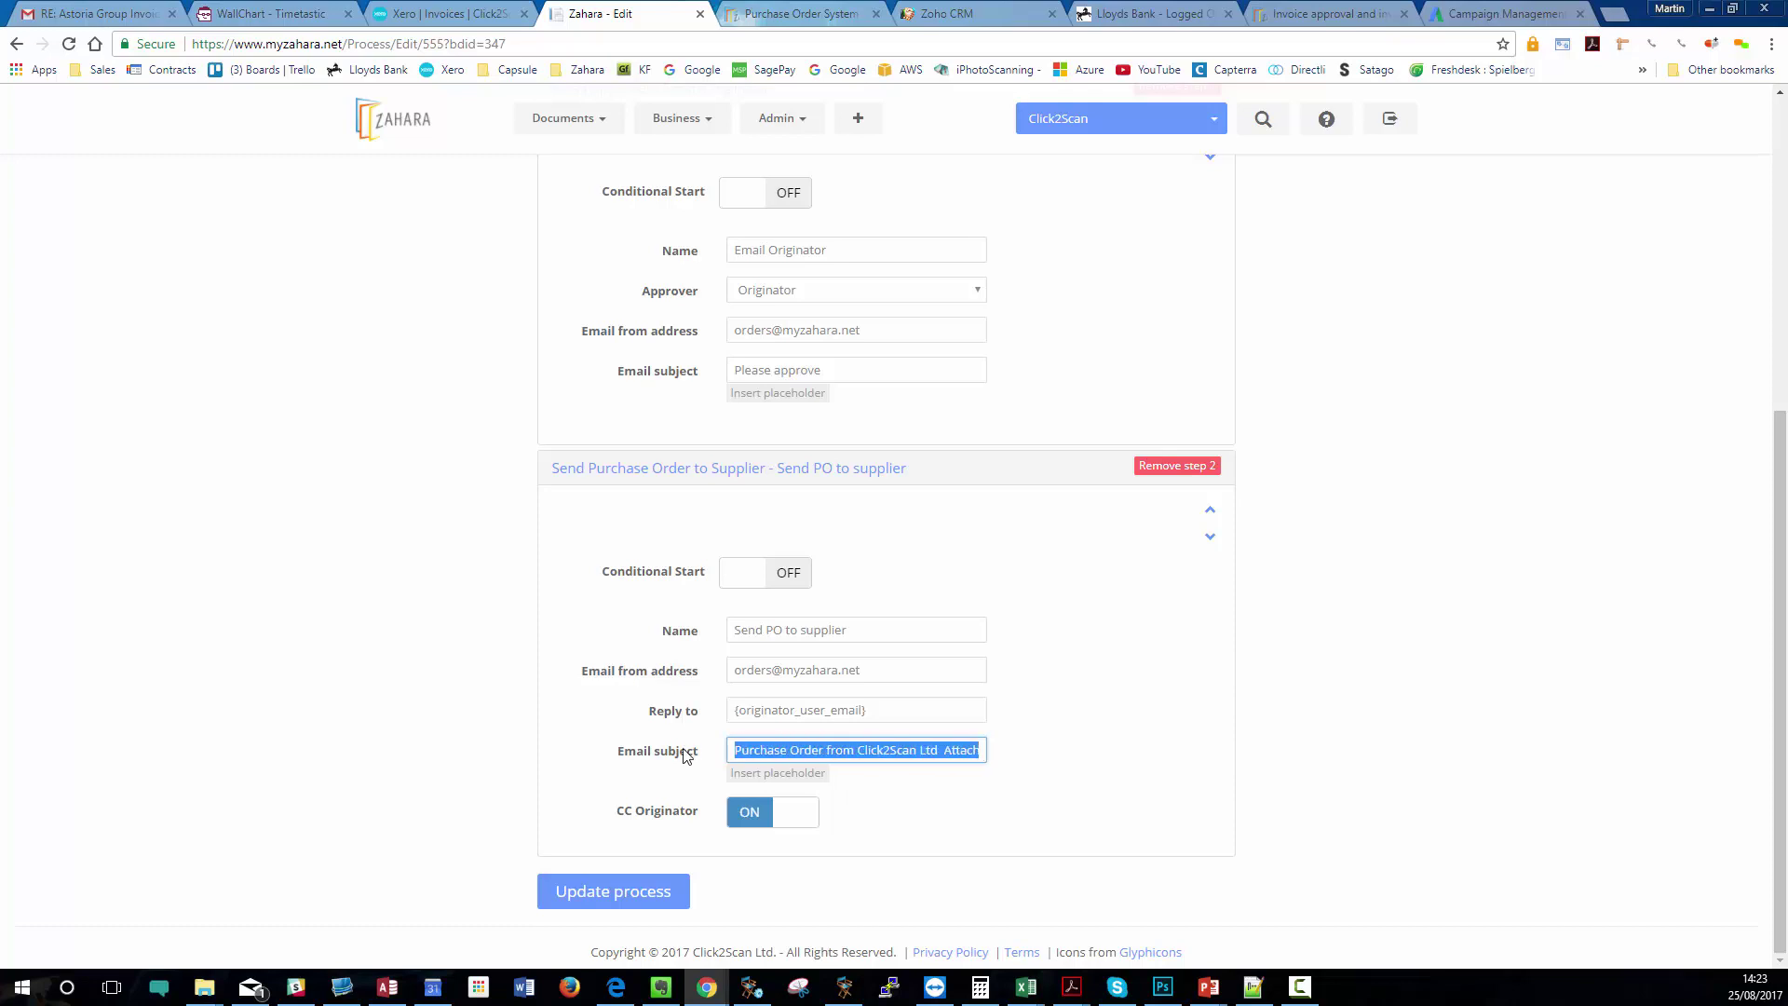
pyautogui.click(838, 788)
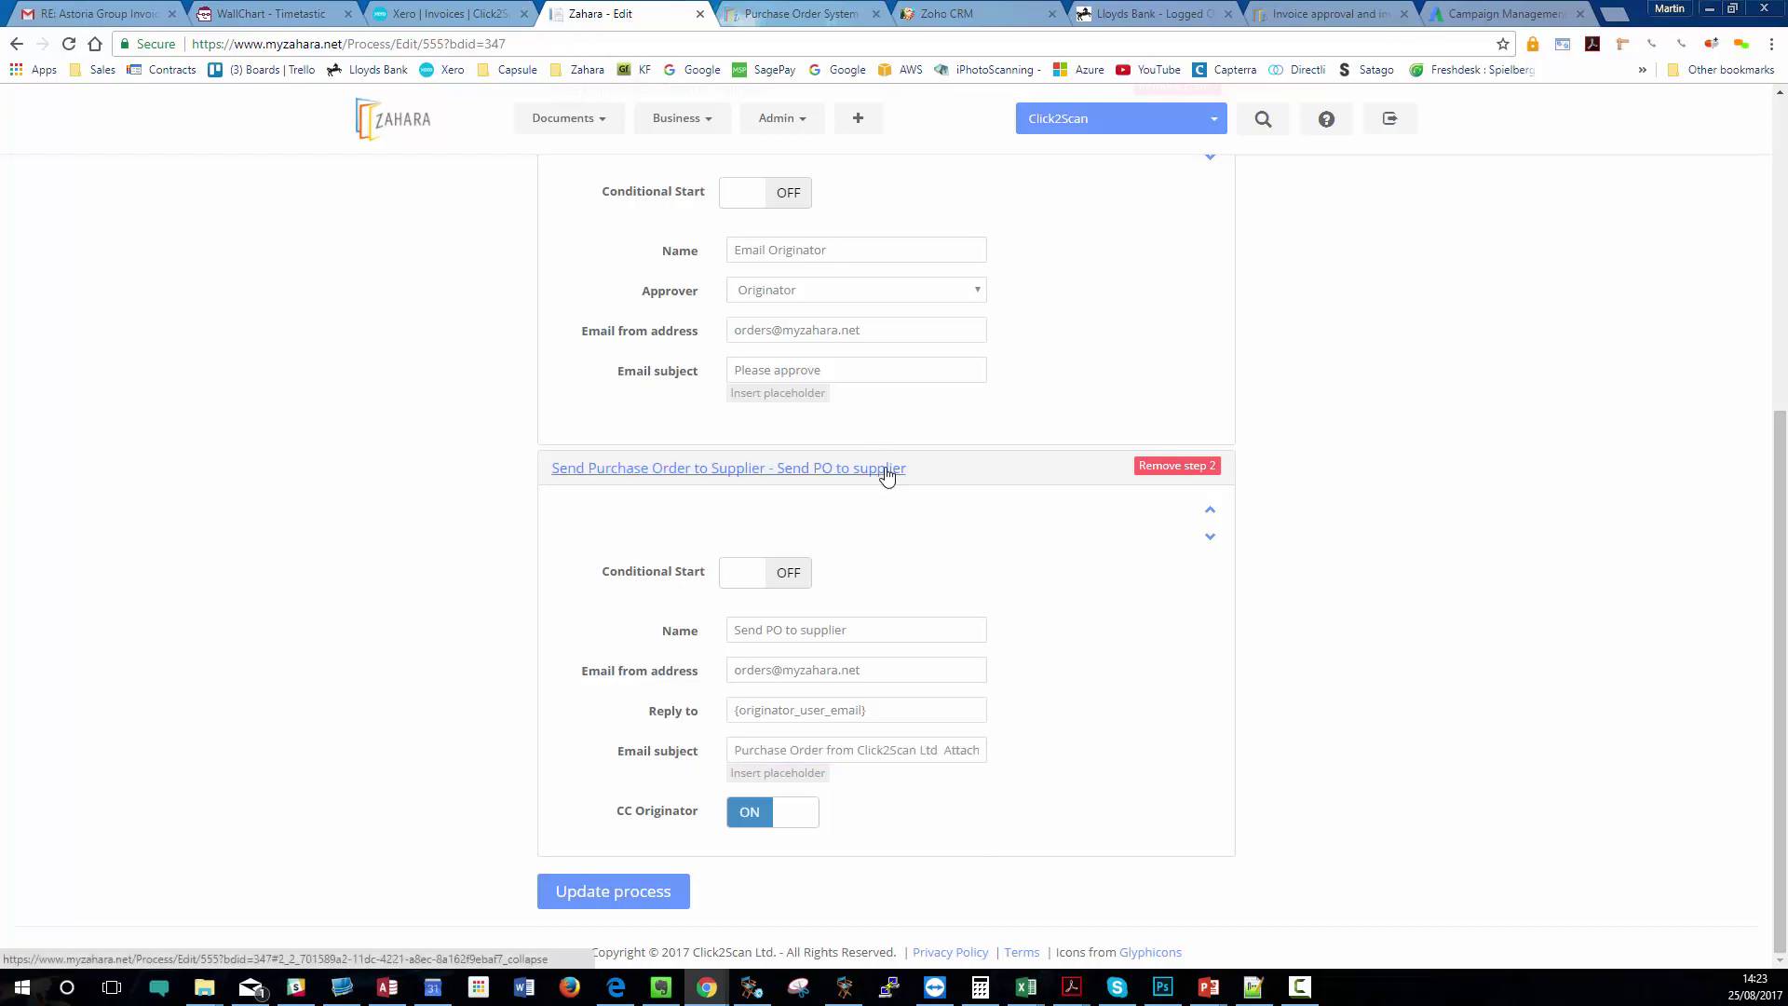
pyautogui.scroll(1, 888, 476)
pyautogui.scroll(5, 887, 476)
pyautogui.click(676, 118)
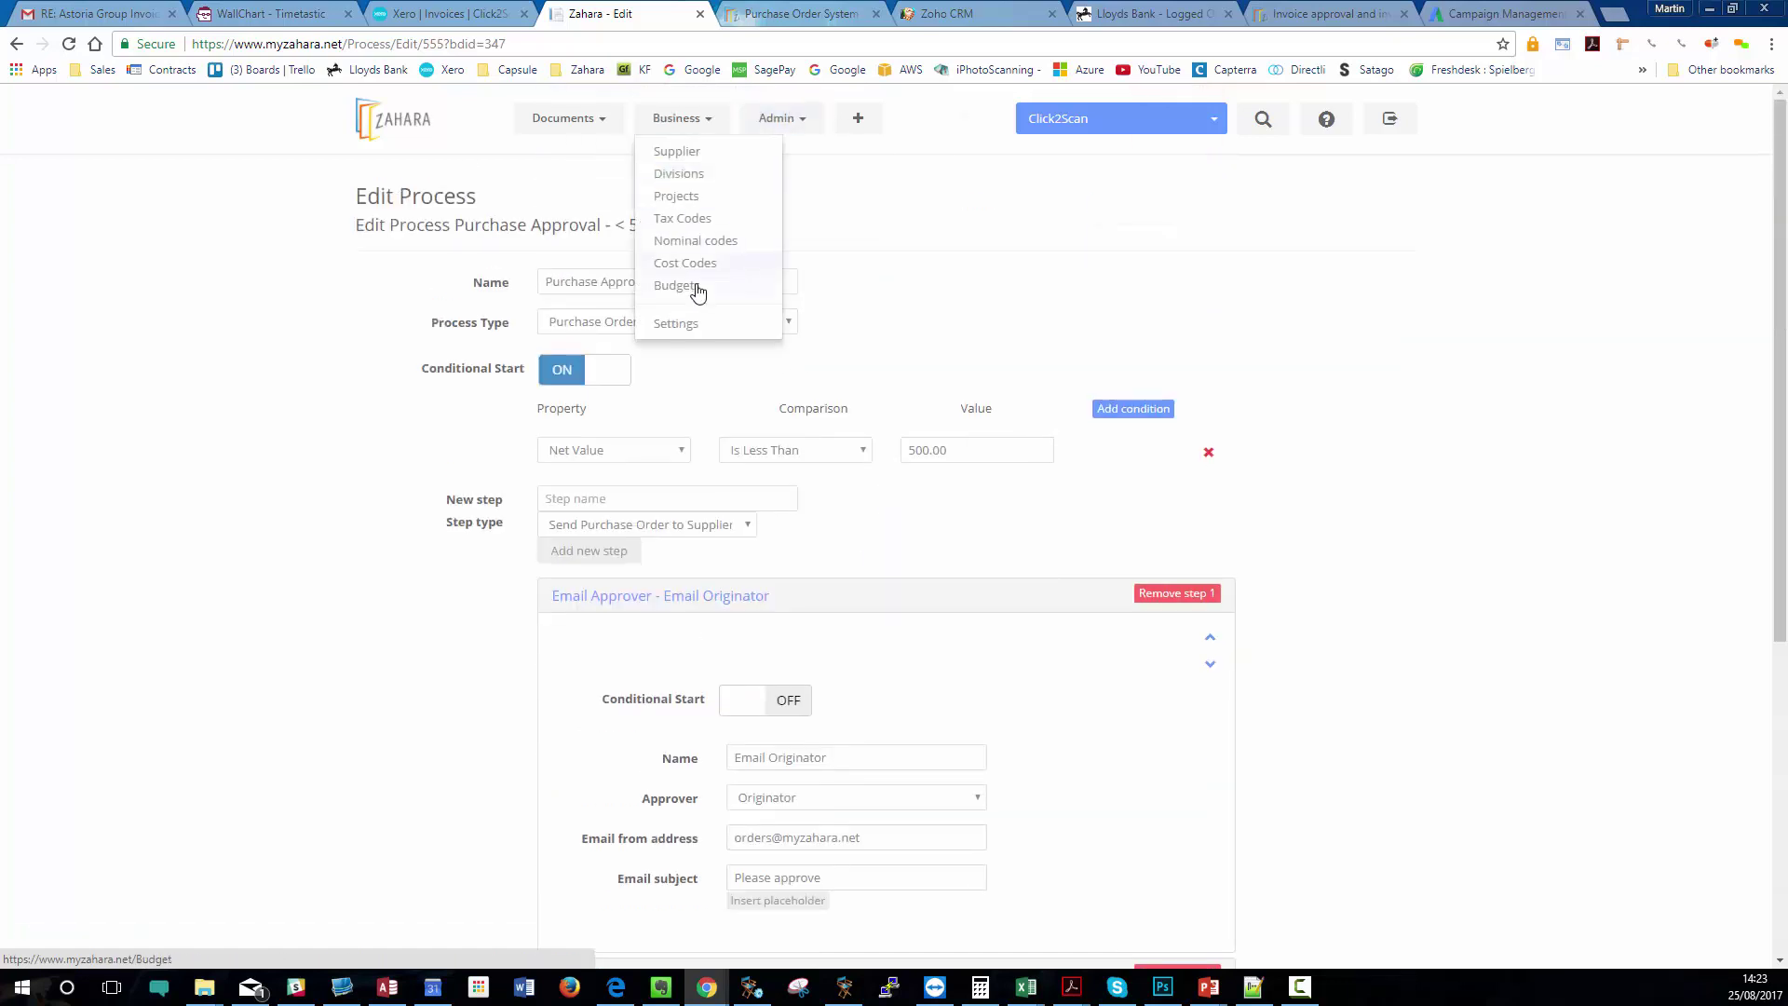
# - Open the Business Settings Templates and enlarge the Supplier Purchase Order template to show all its text
pyautogui.click(676, 323)
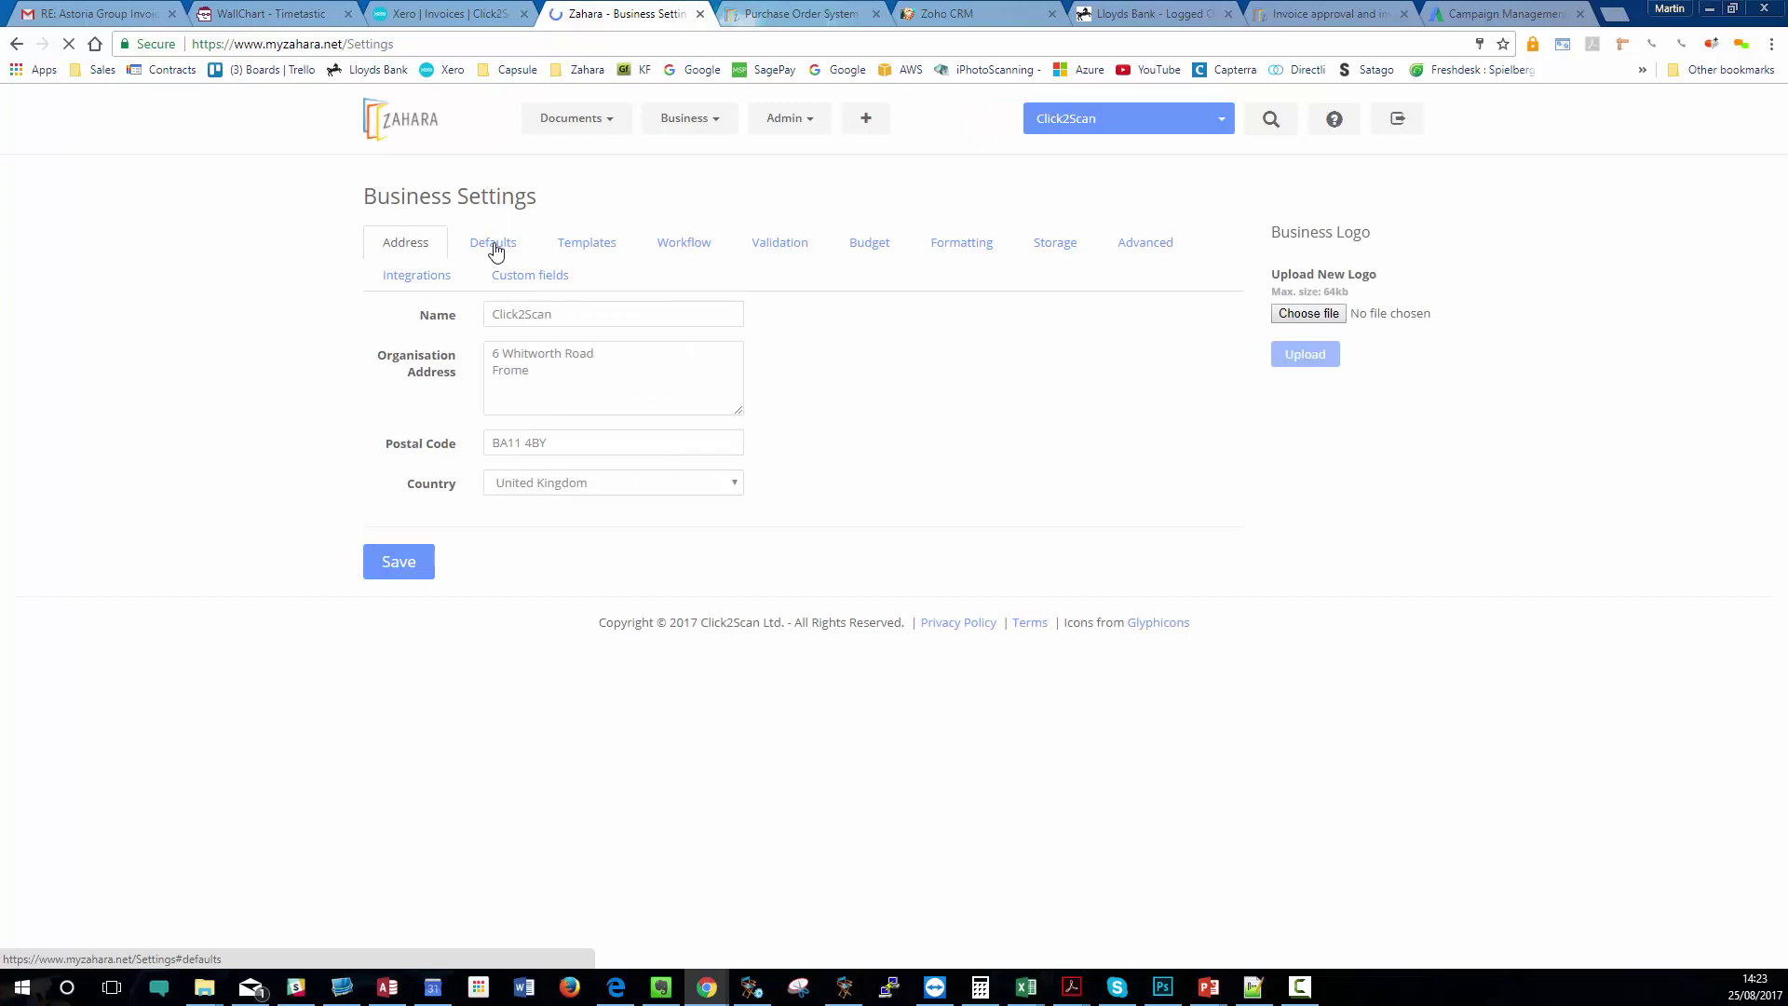
pyautogui.click(494, 250)
pyautogui.click(579, 242)
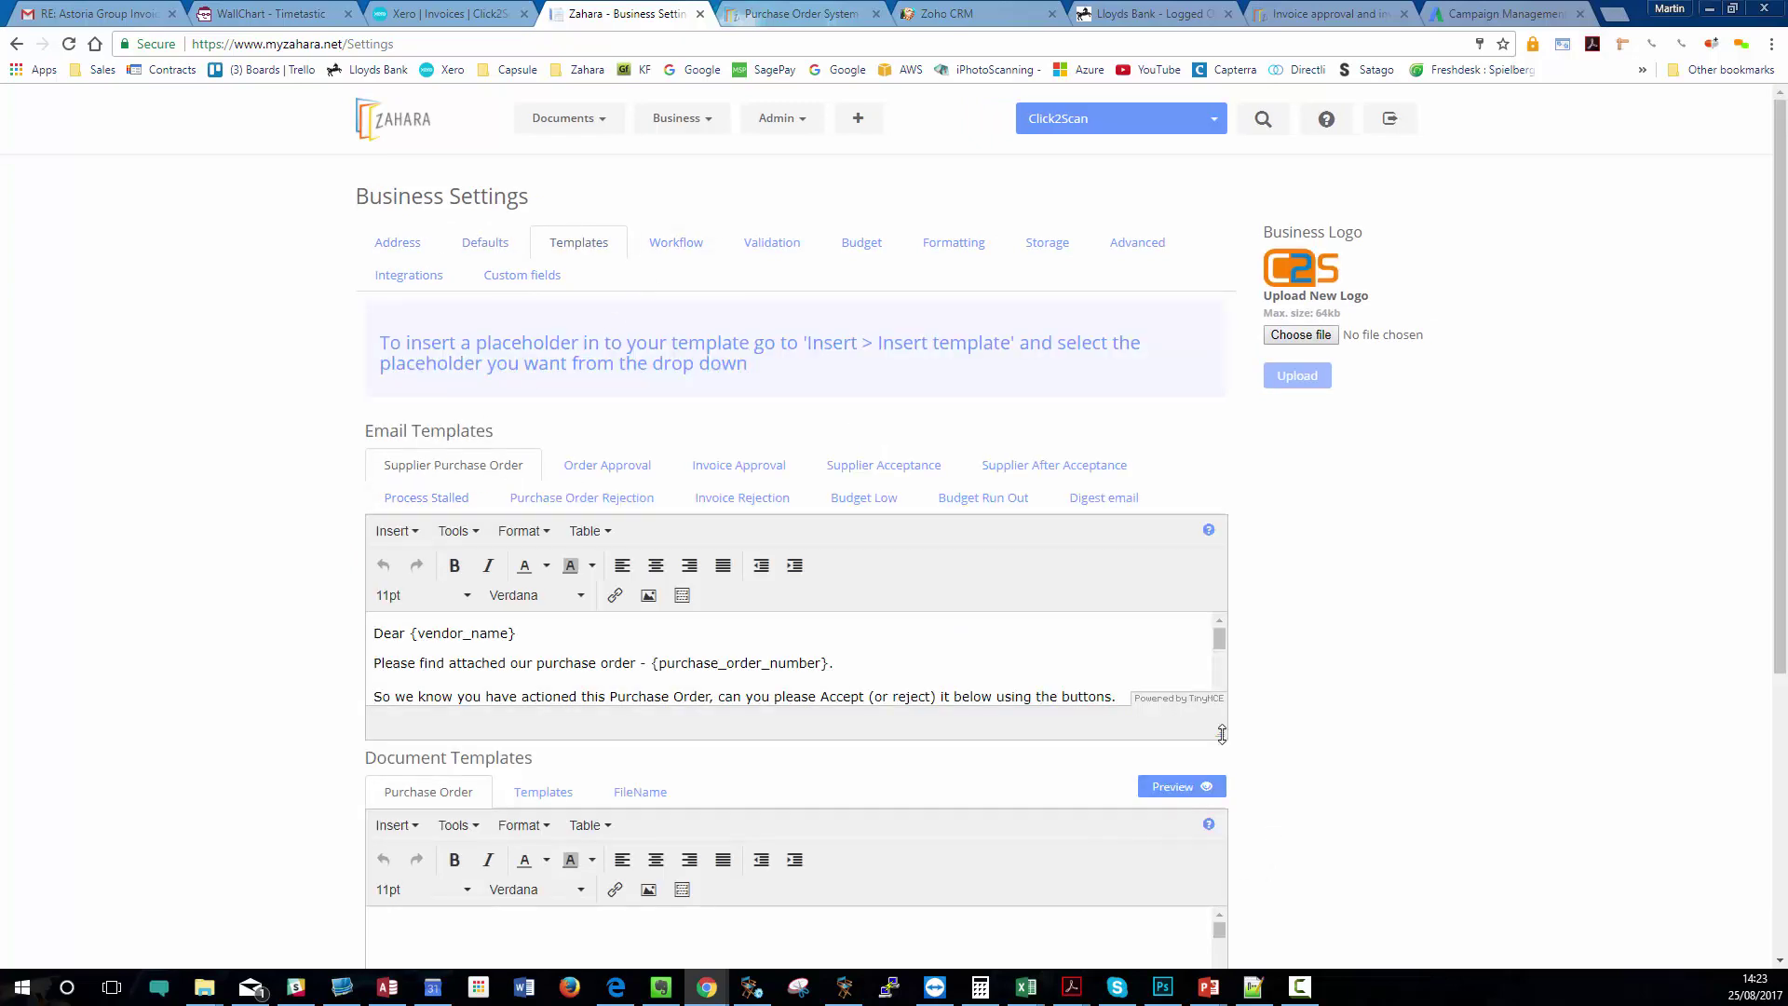
pyautogui.moveTo(1223, 733); pyautogui.dragTo(1220, 960)
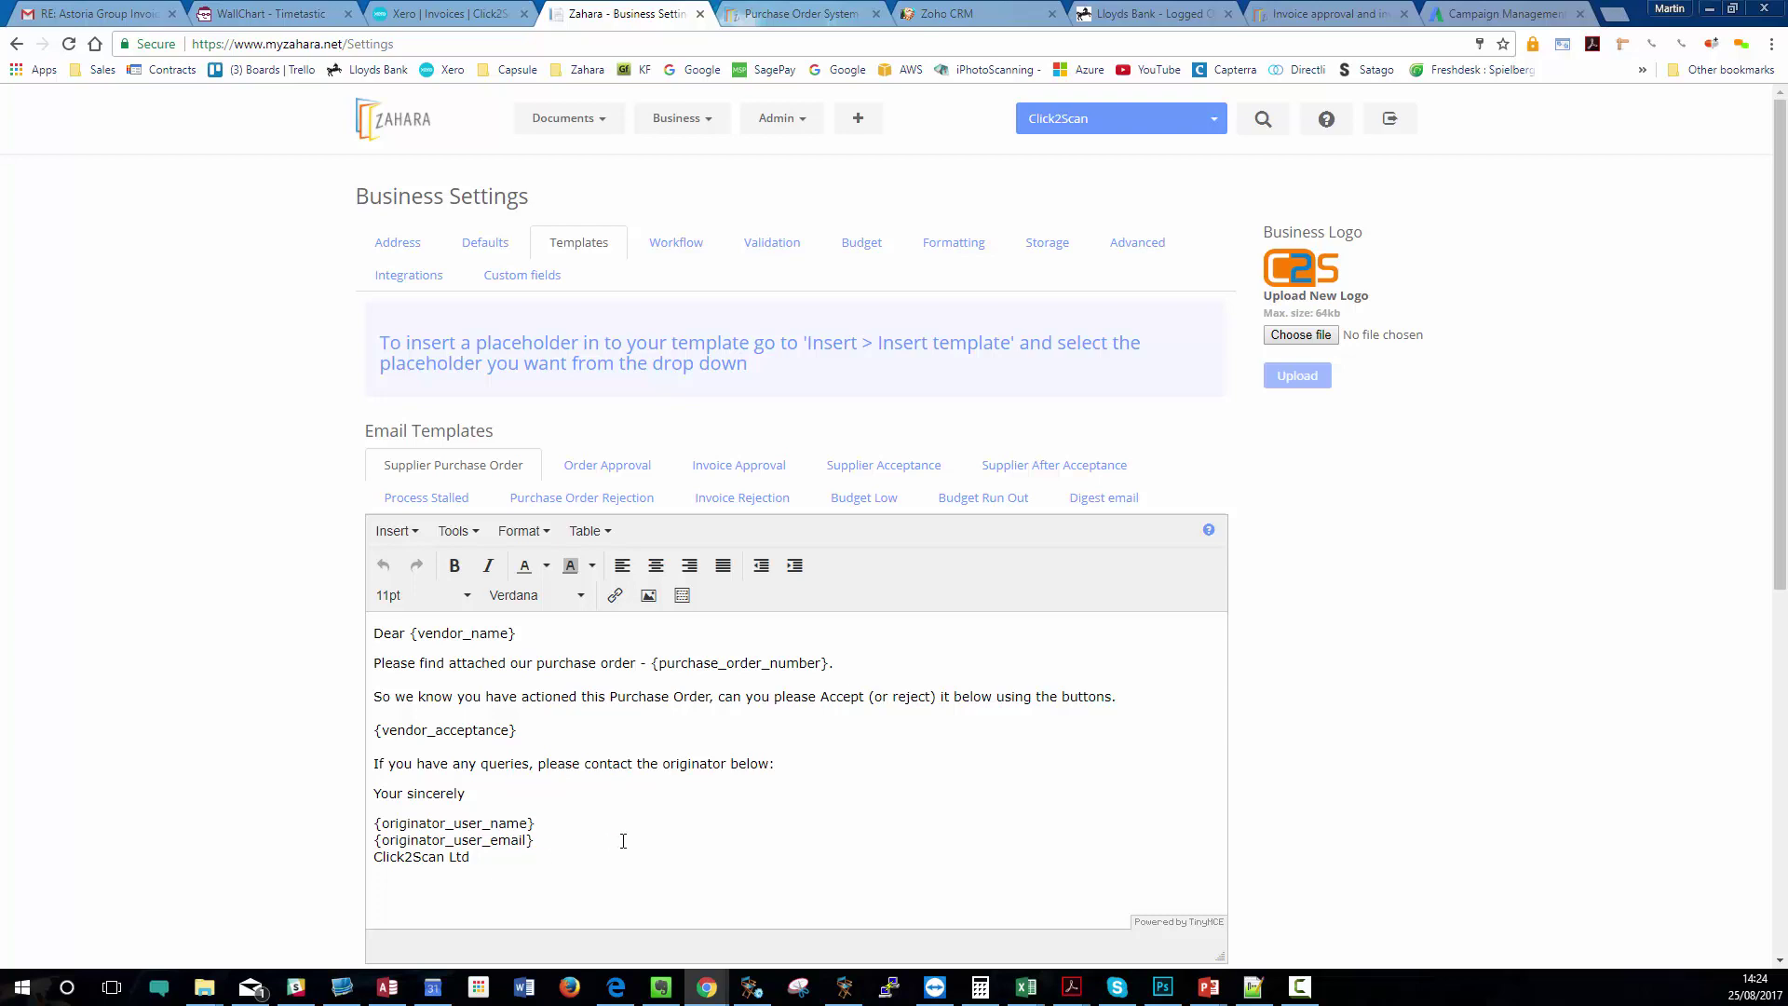
pyautogui.moveTo(530, 878); pyautogui.dragTo(373, 632)
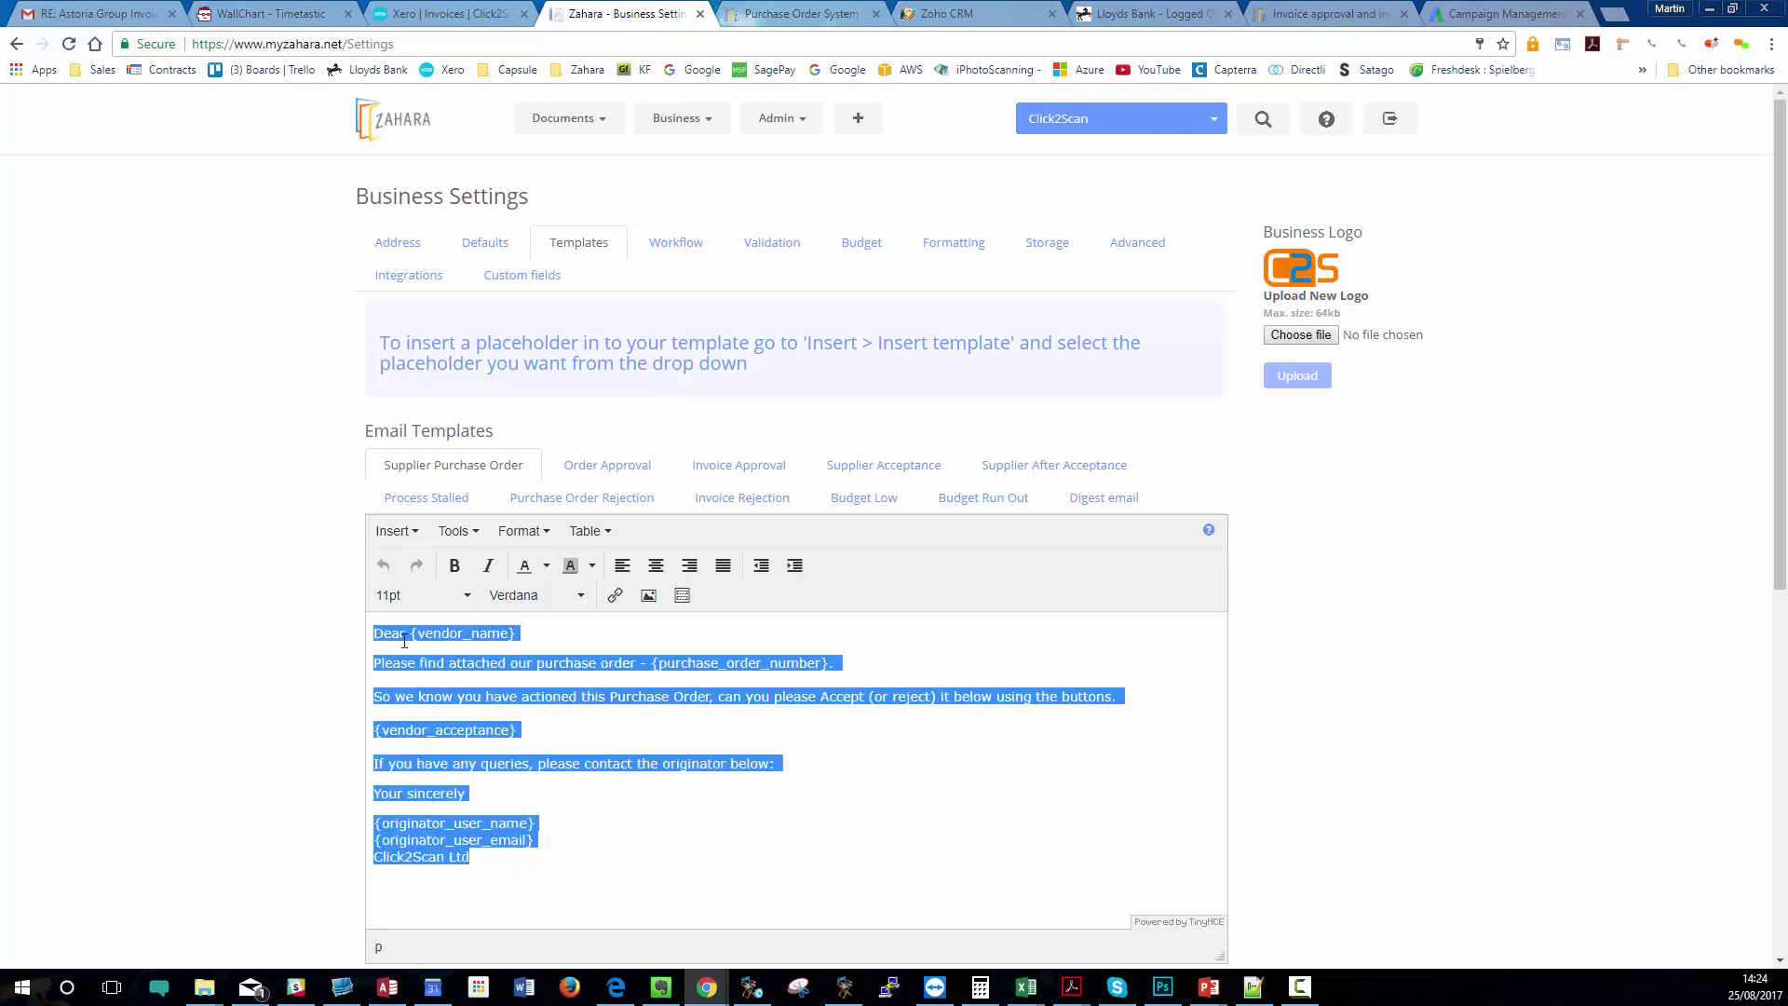
pyautogui.click(561, 860)
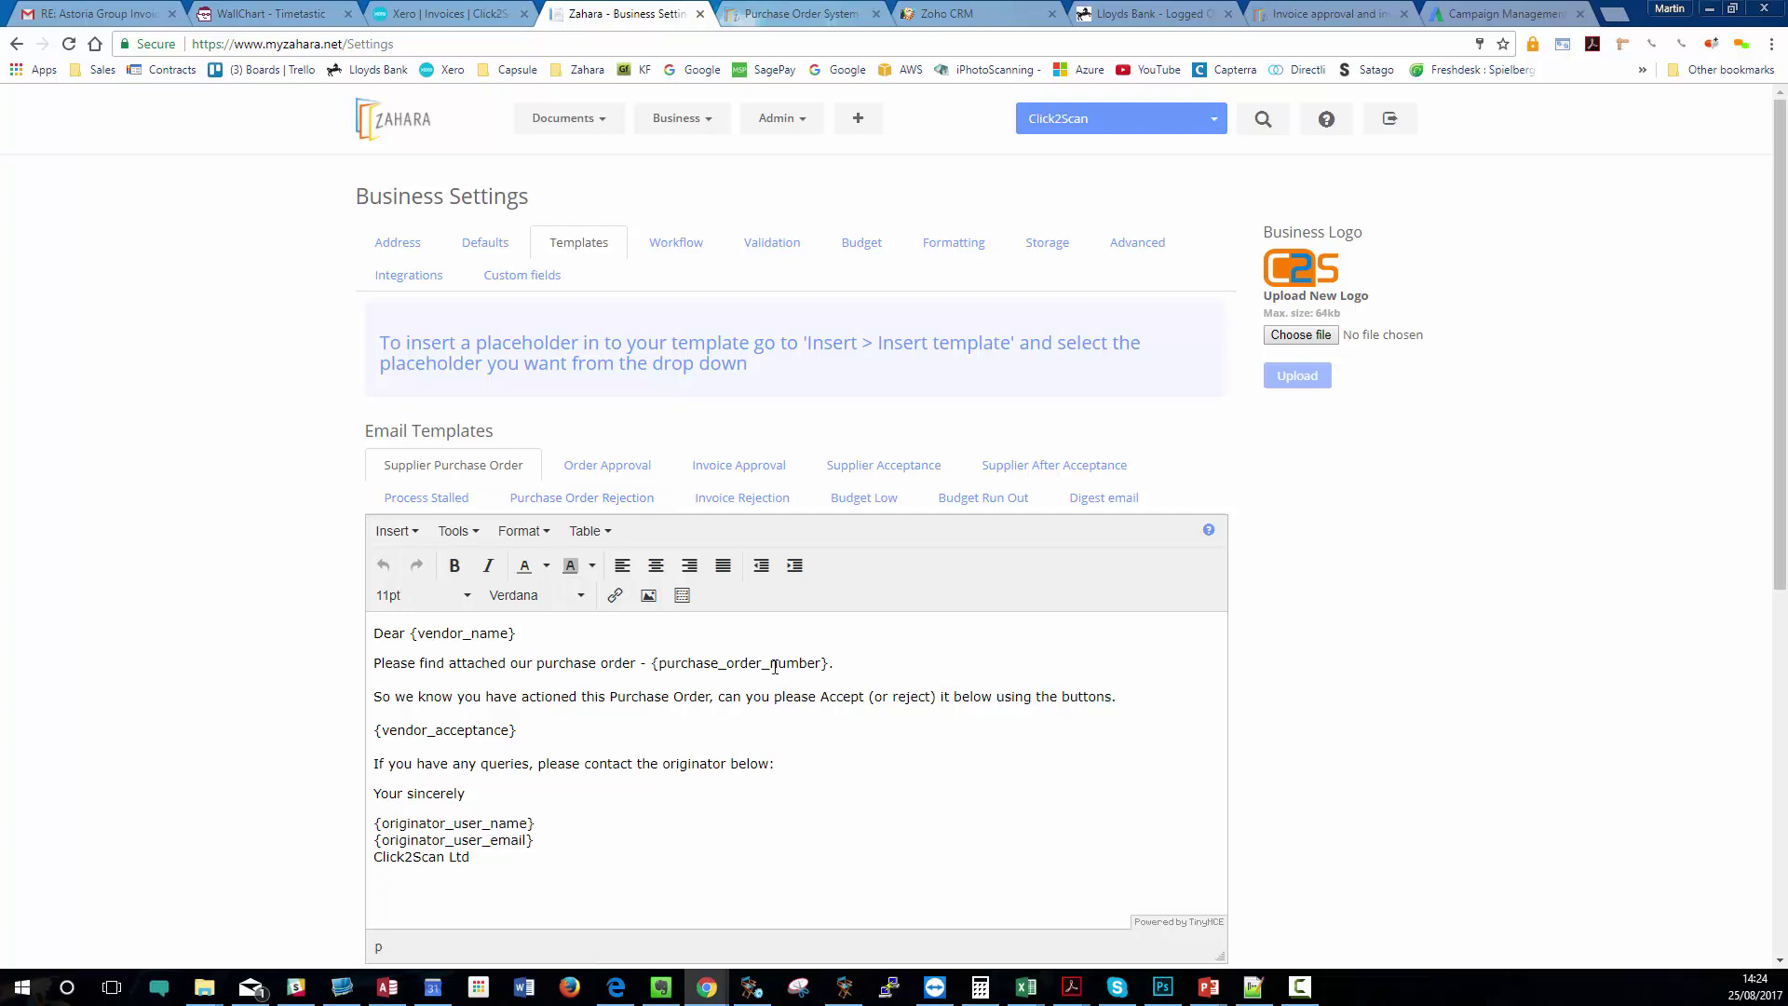
pyautogui.click(392, 531)
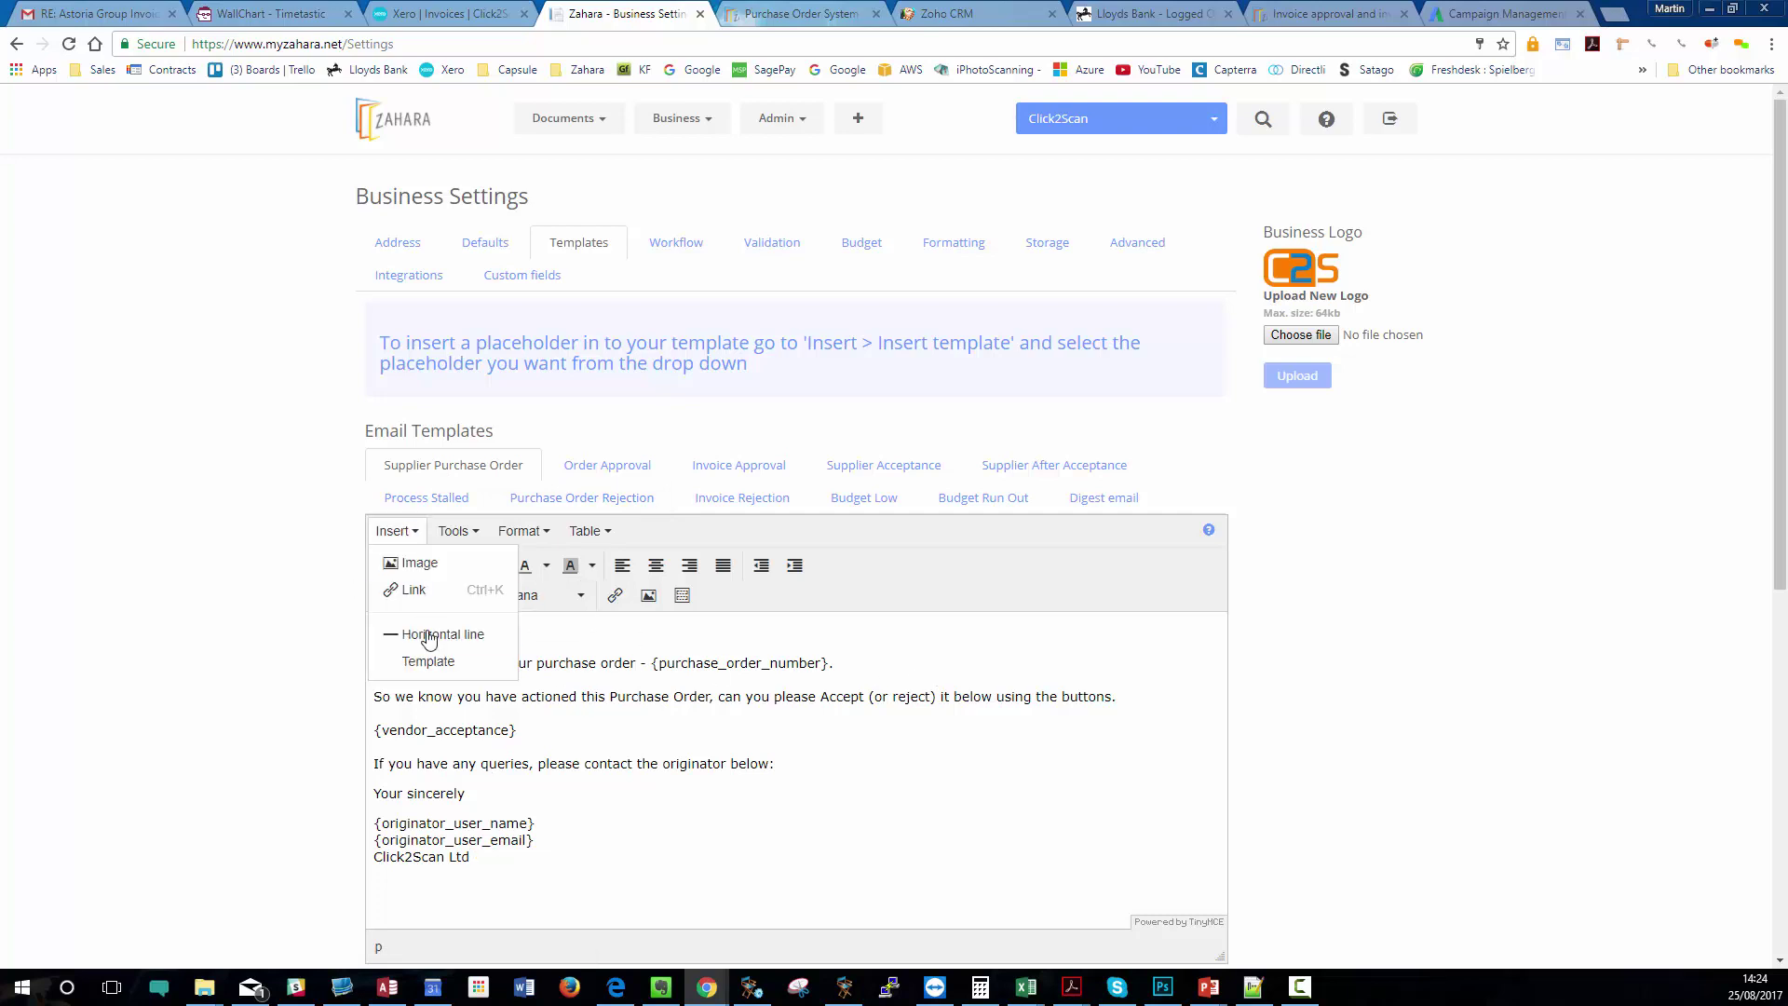
pyautogui.click(425, 661)
pyautogui.click(759, 317)
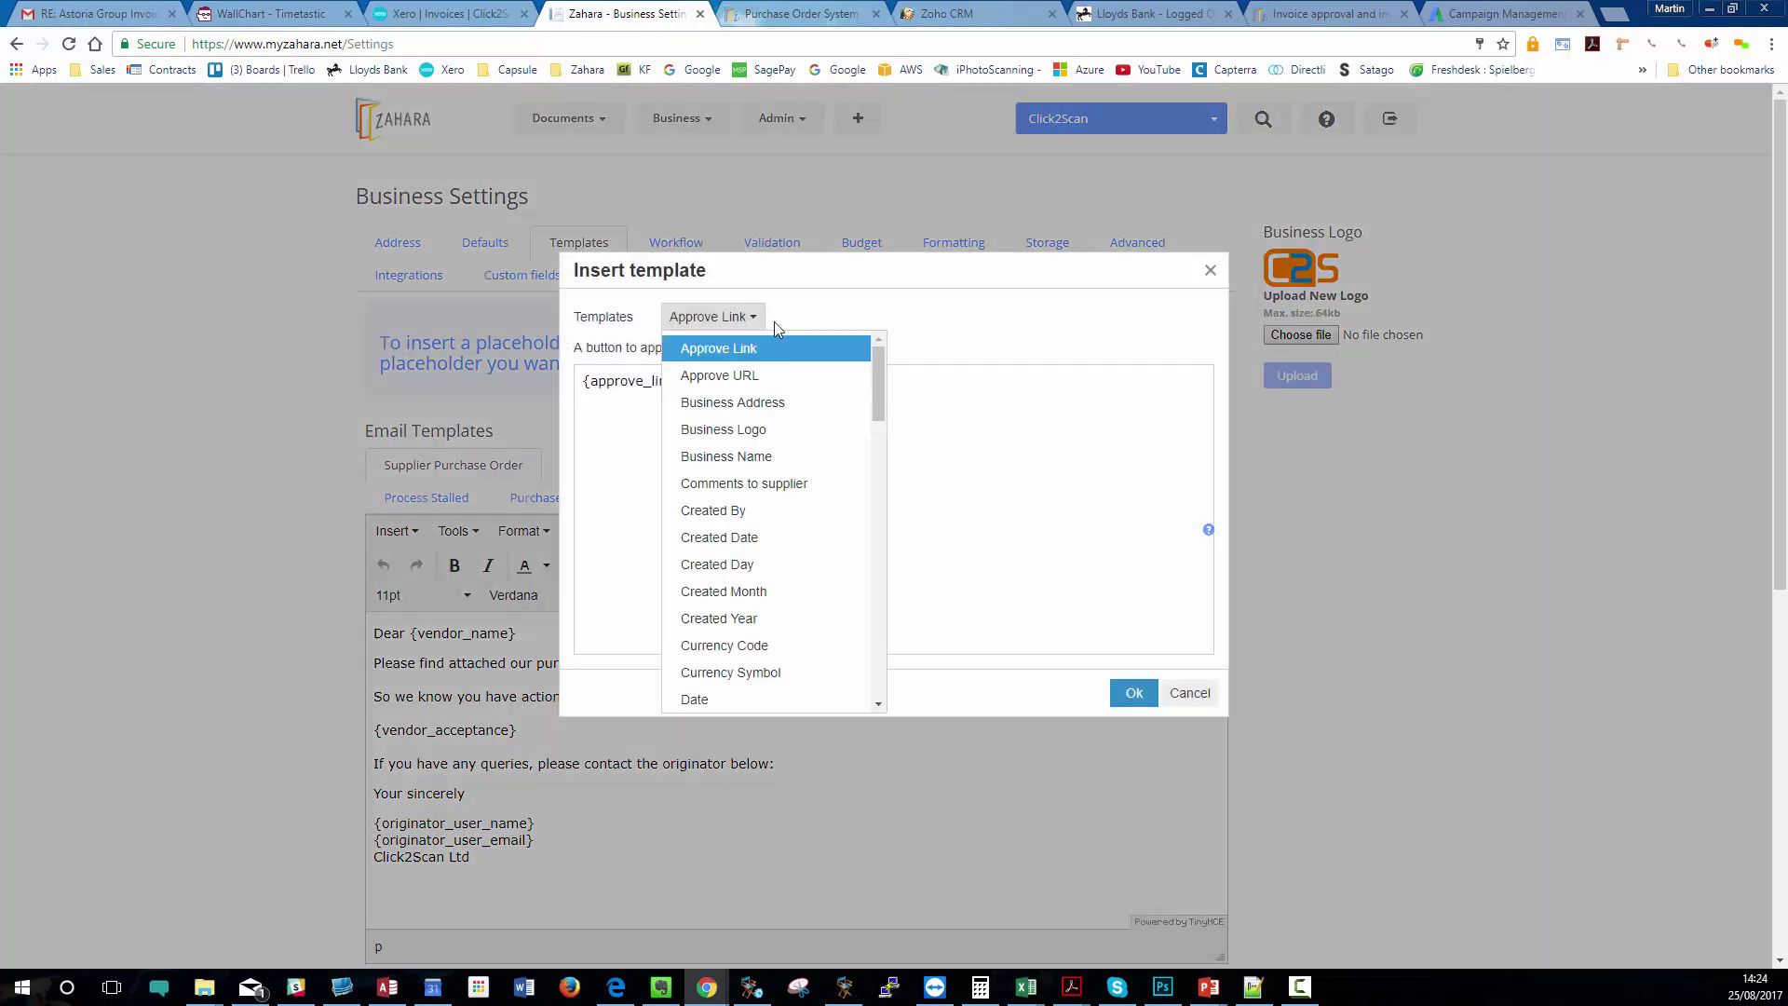
pyautogui.moveTo(882, 376)
pyautogui.mouseDown()
pyautogui.moveTo(850, 651)
pyautogui.moveTo(889, 349)
pyautogui.mouseUp()
pyautogui.click(1194, 695)
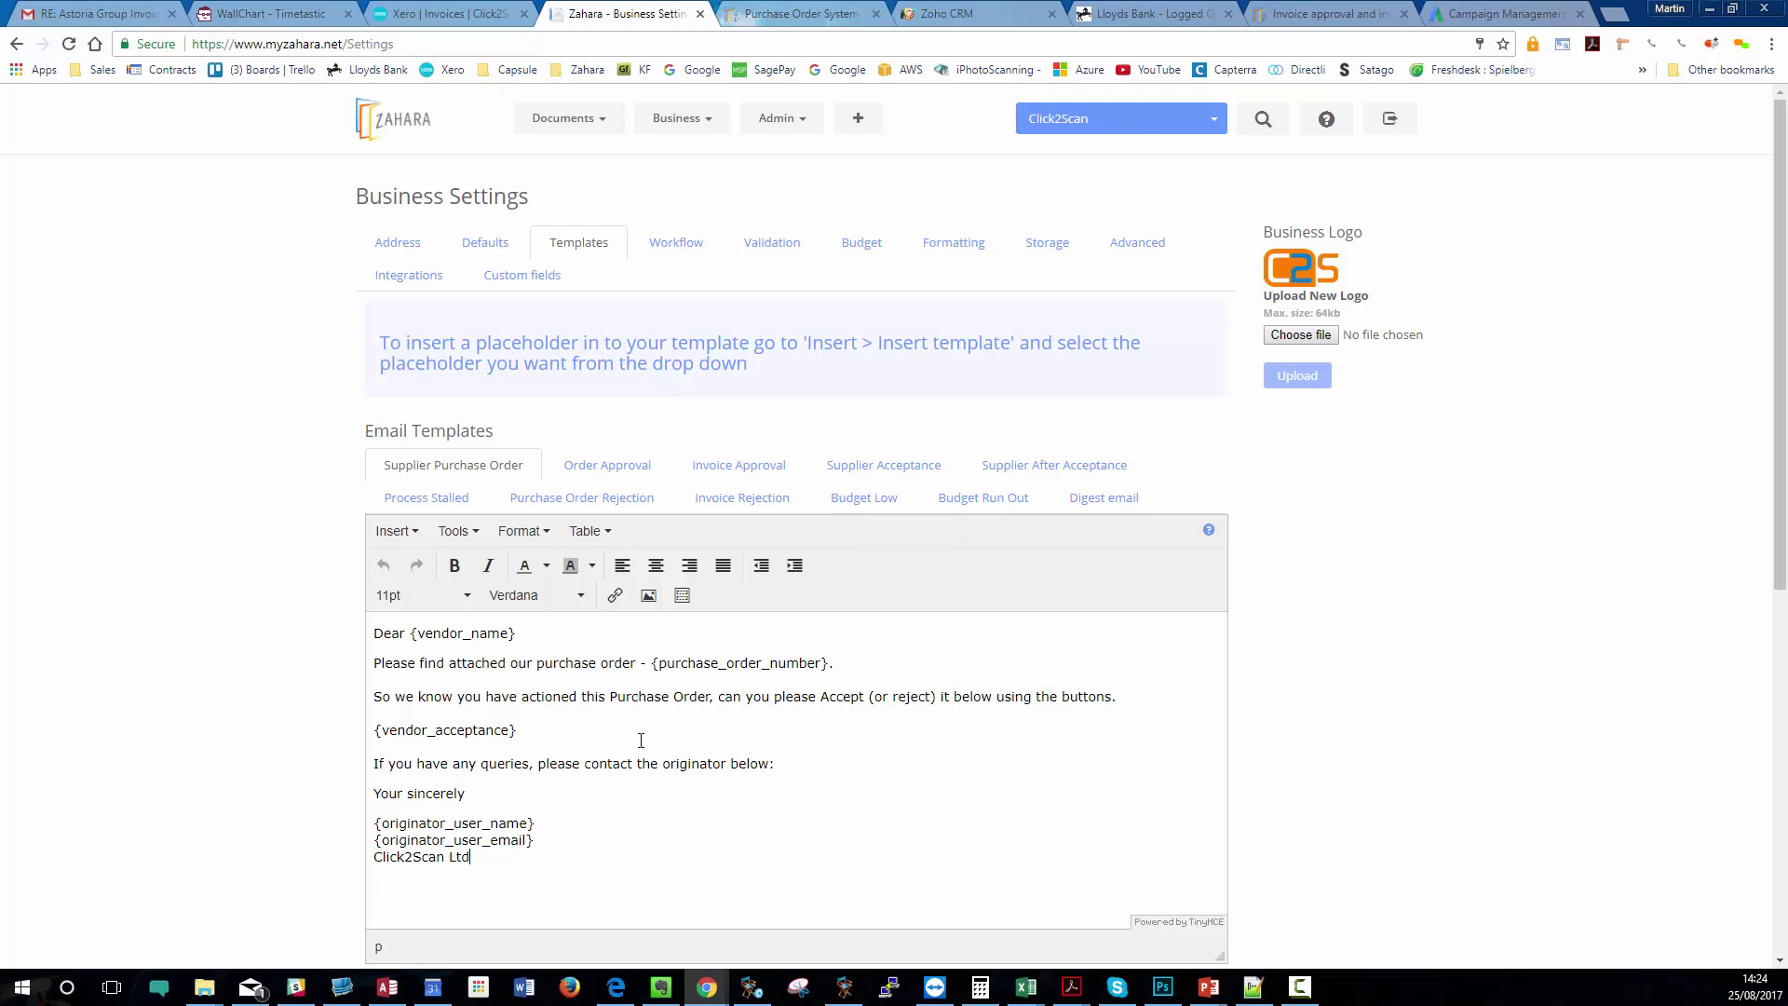
# - Go to Business Settings > Advanced and test the empty SMTP settings, which report Success
pyautogui.moveTo(694, 126)
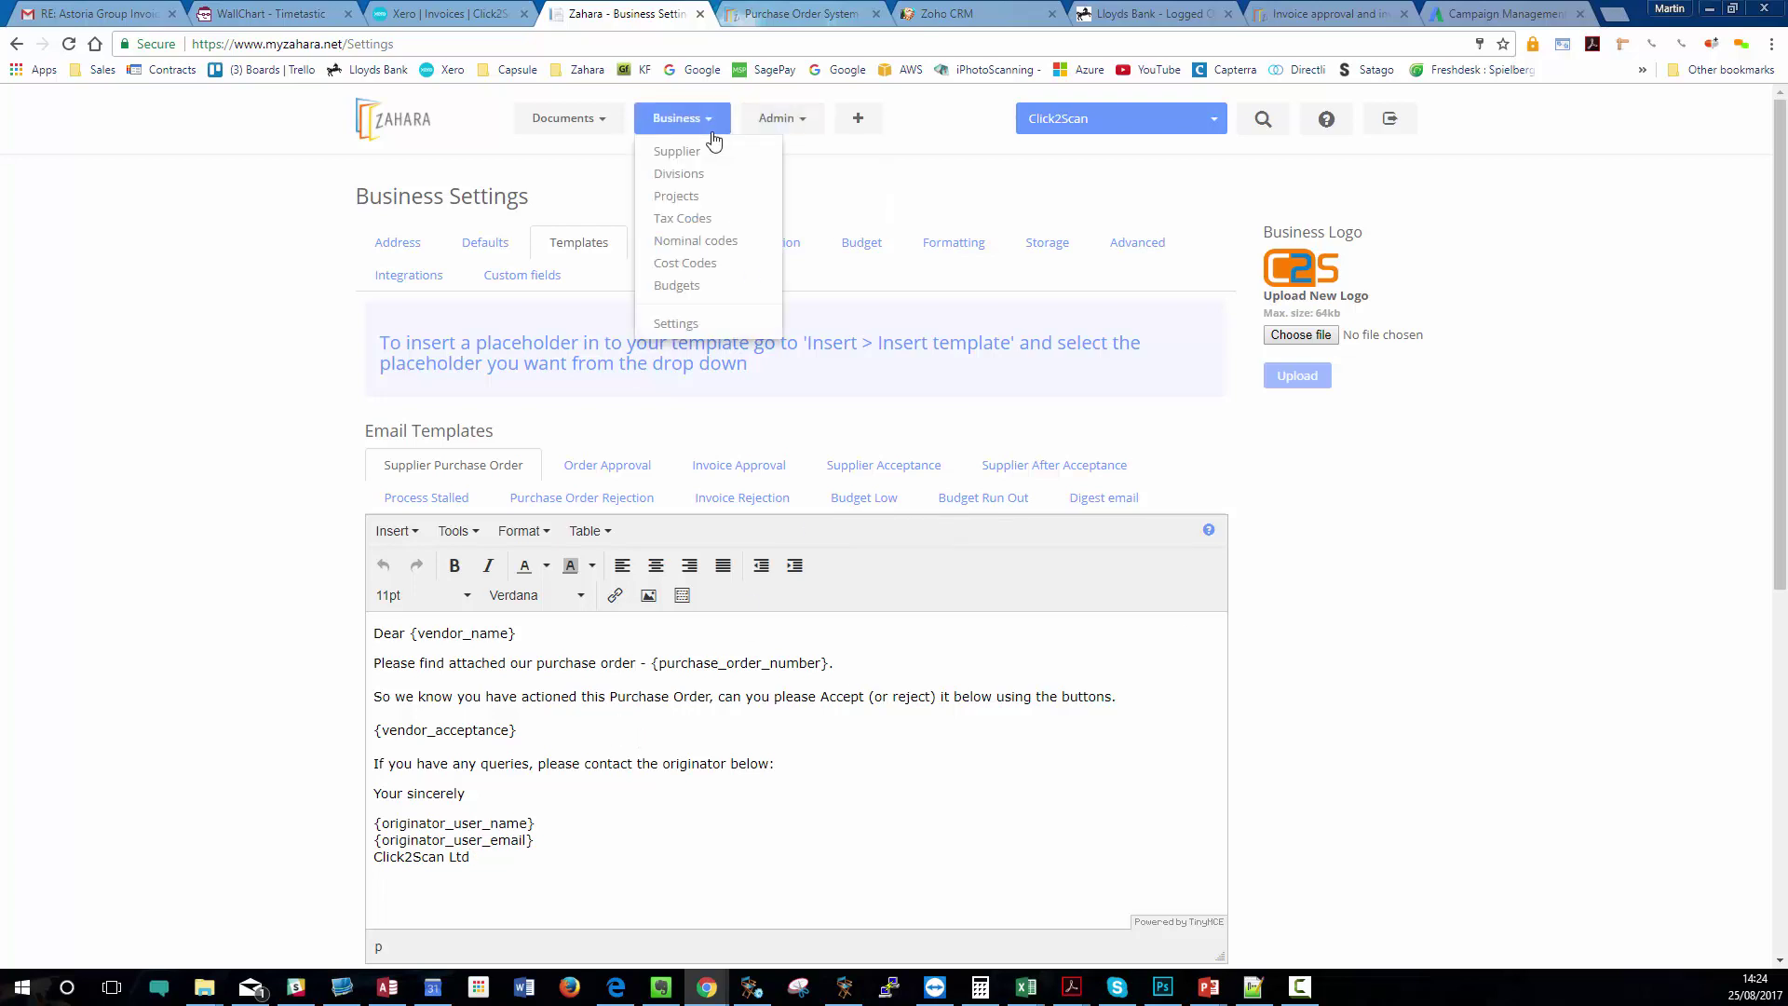
pyautogui.click(674, 323)
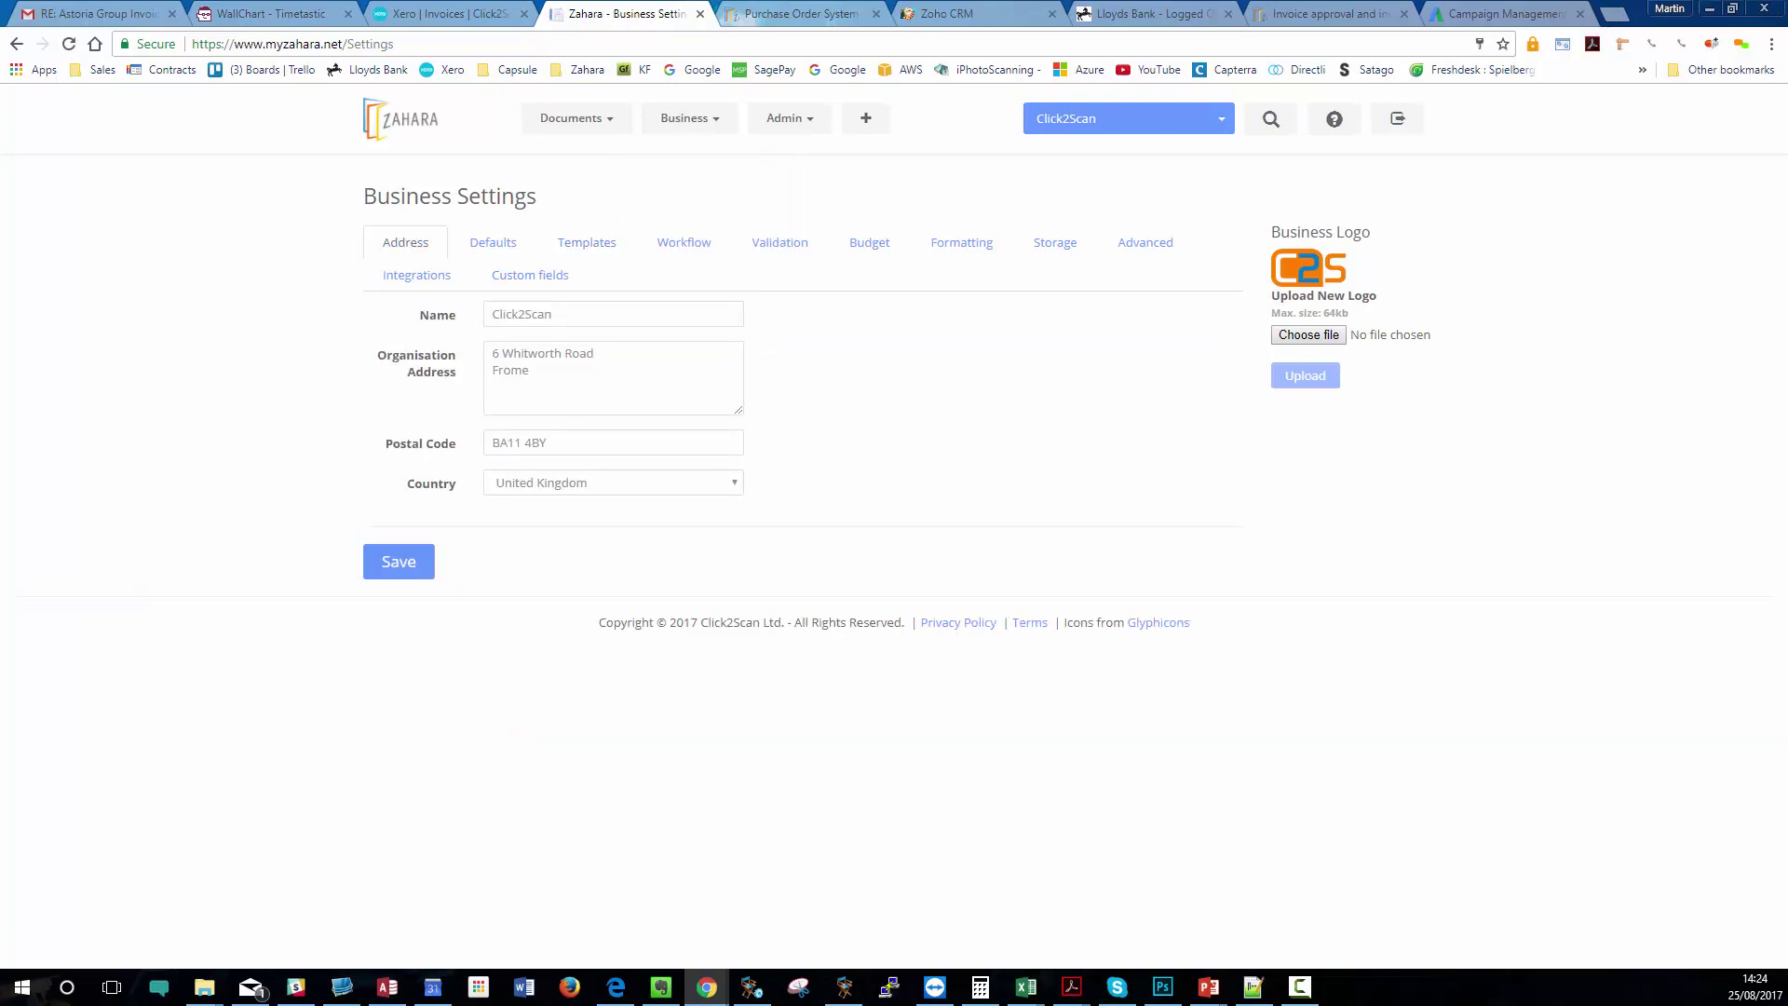
pyautogui.moveTo(661, 119)
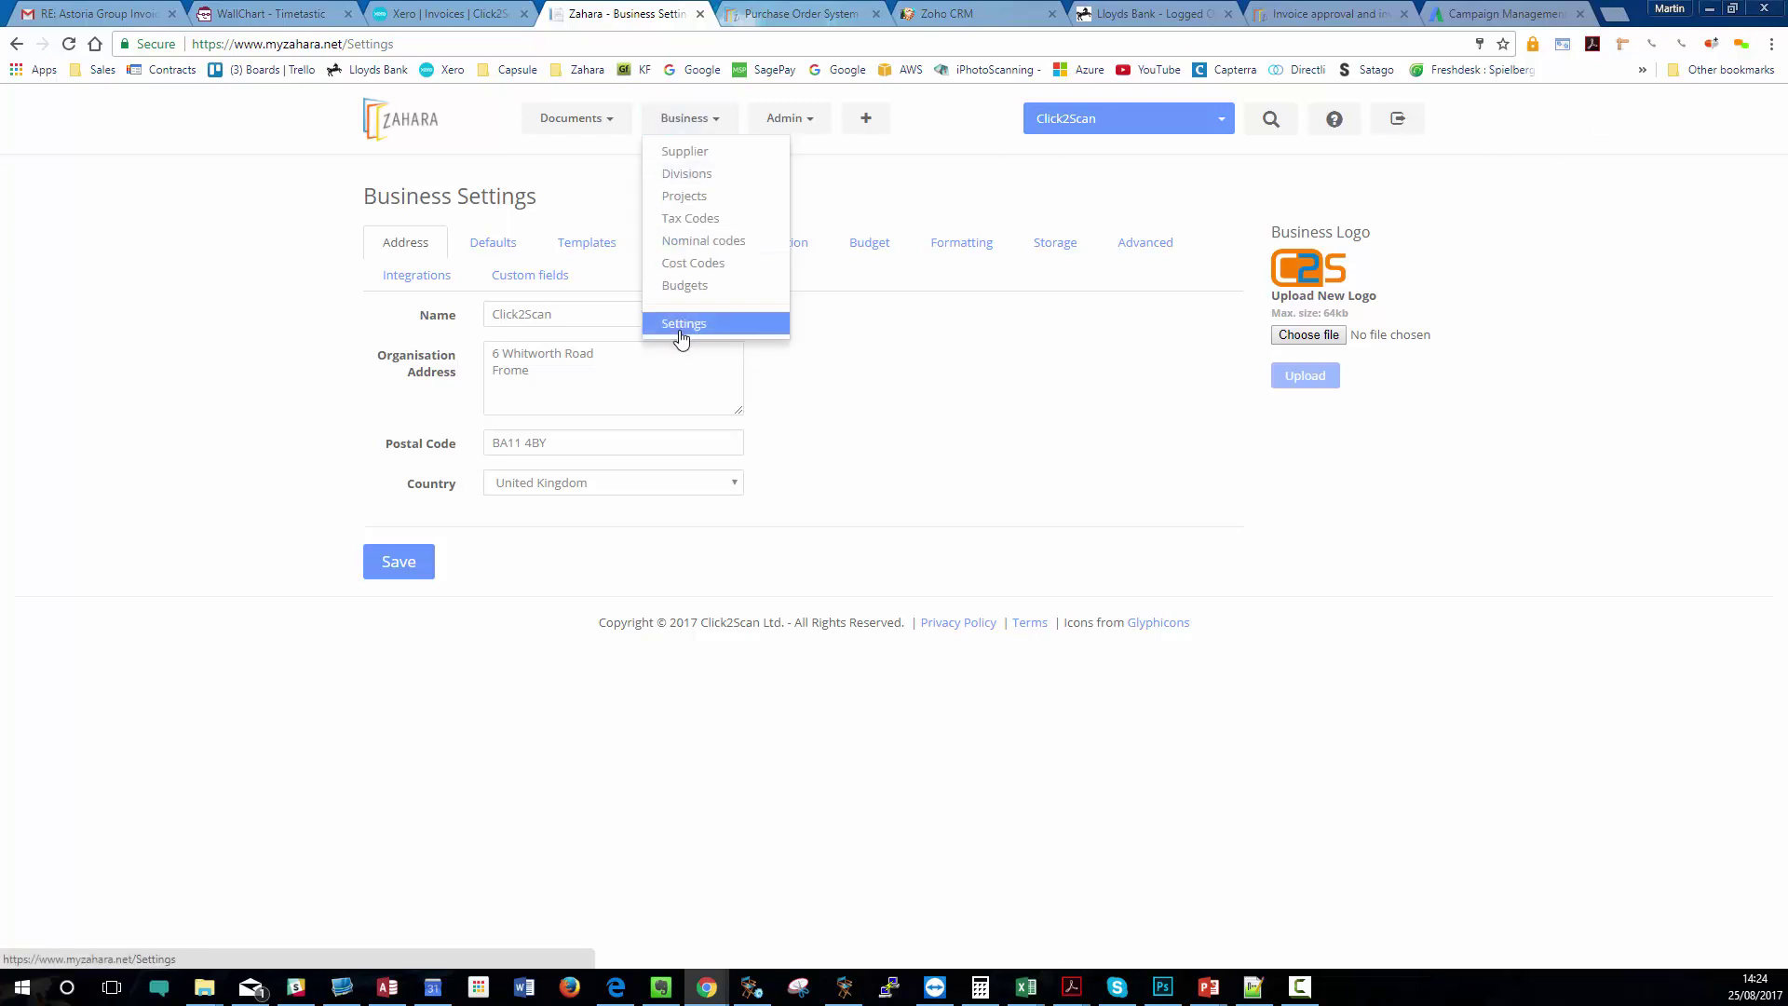
pyautogui.click(1150, 244)
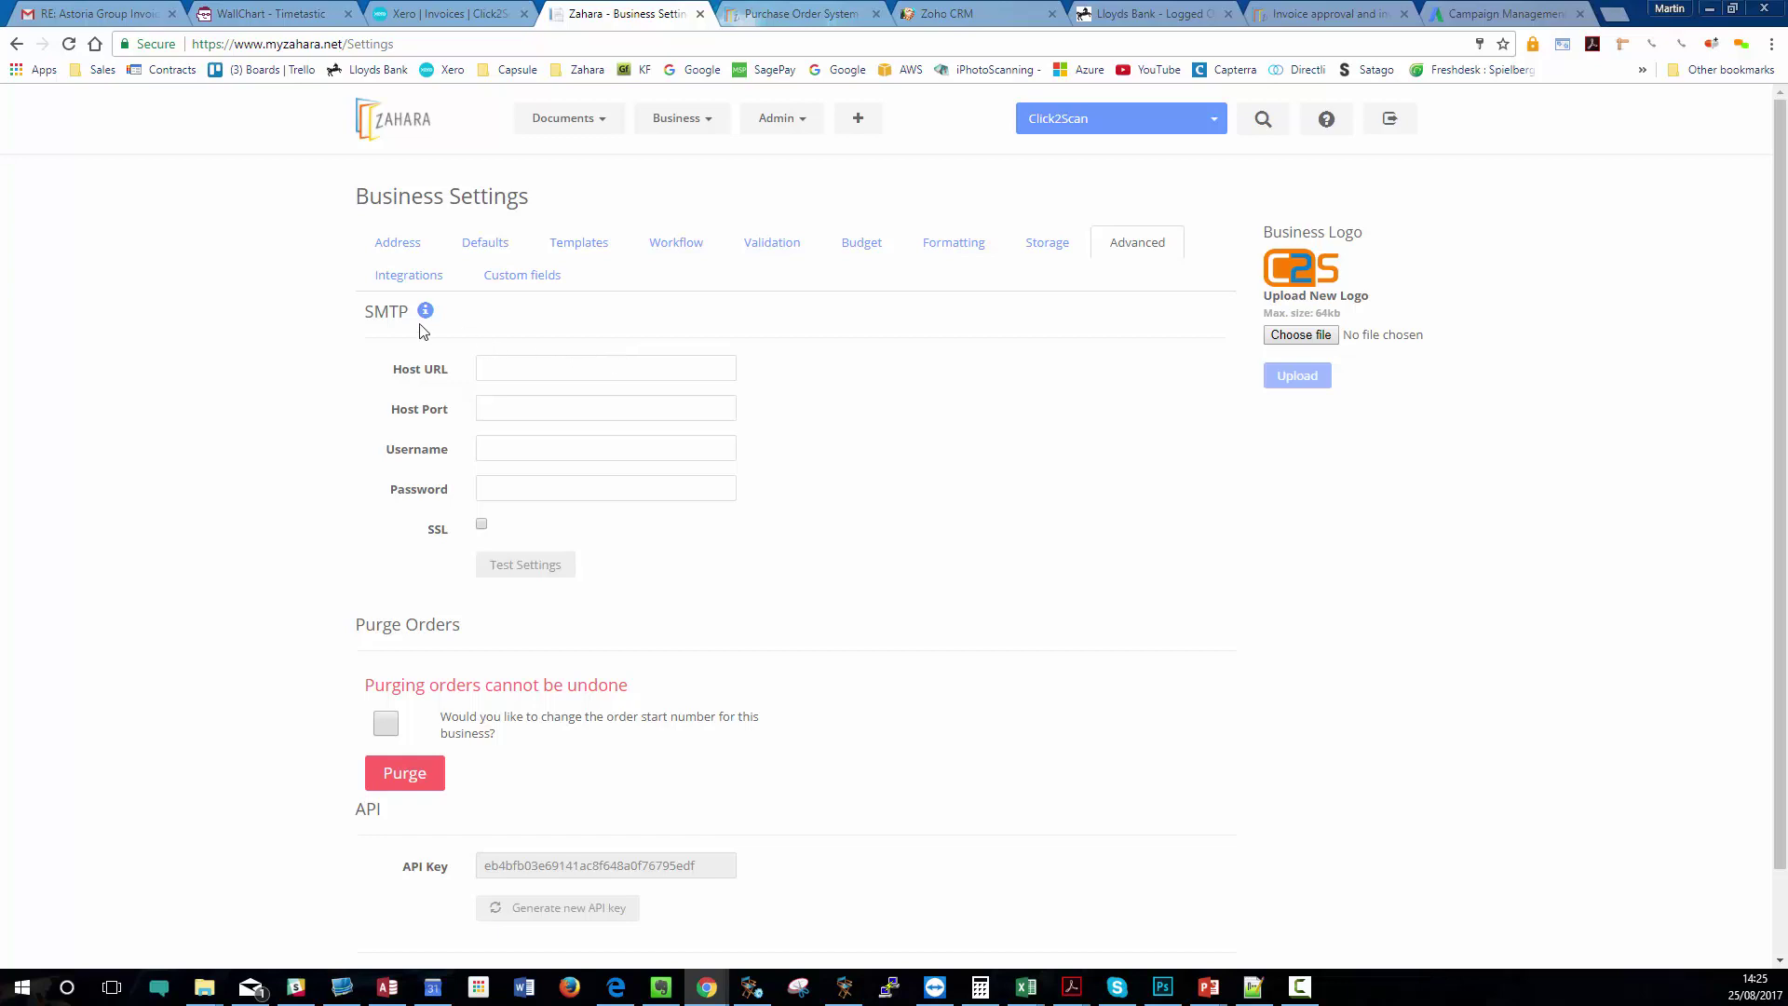
pyautogui.click(520, 566)
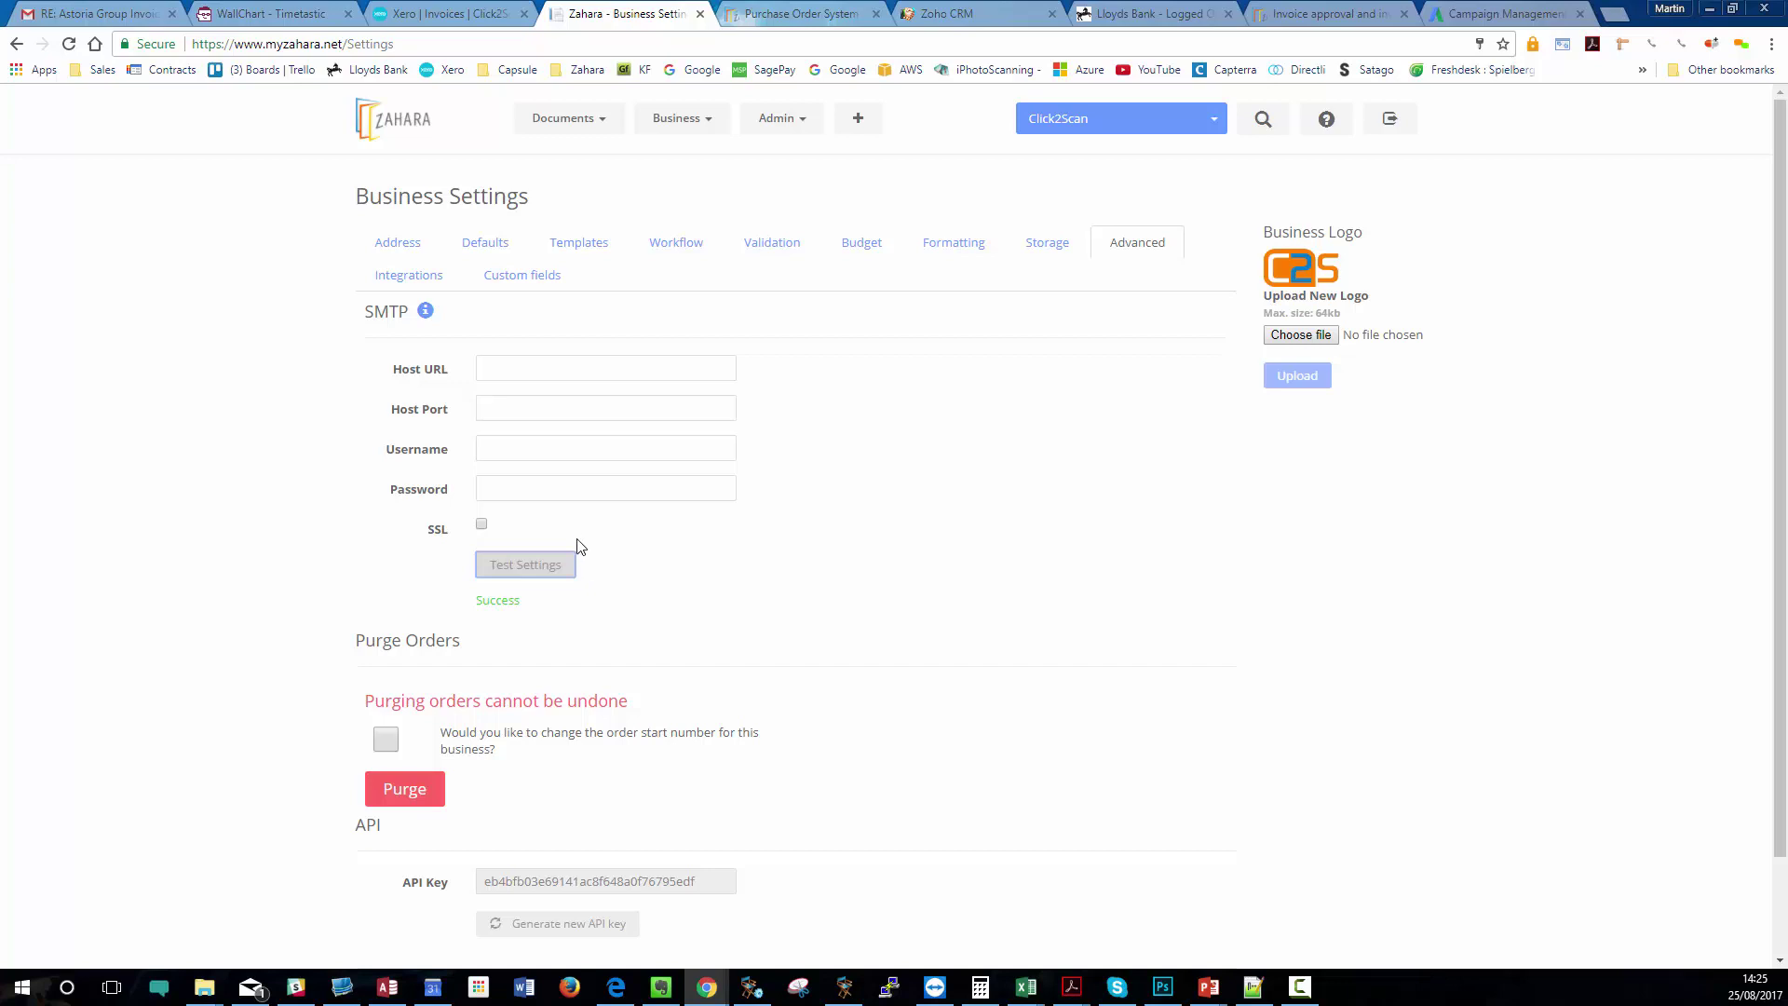
# - Set the SMTP Host URL to smtp.office365.com and Host Port to 587
pyautogui.click(722, 369)
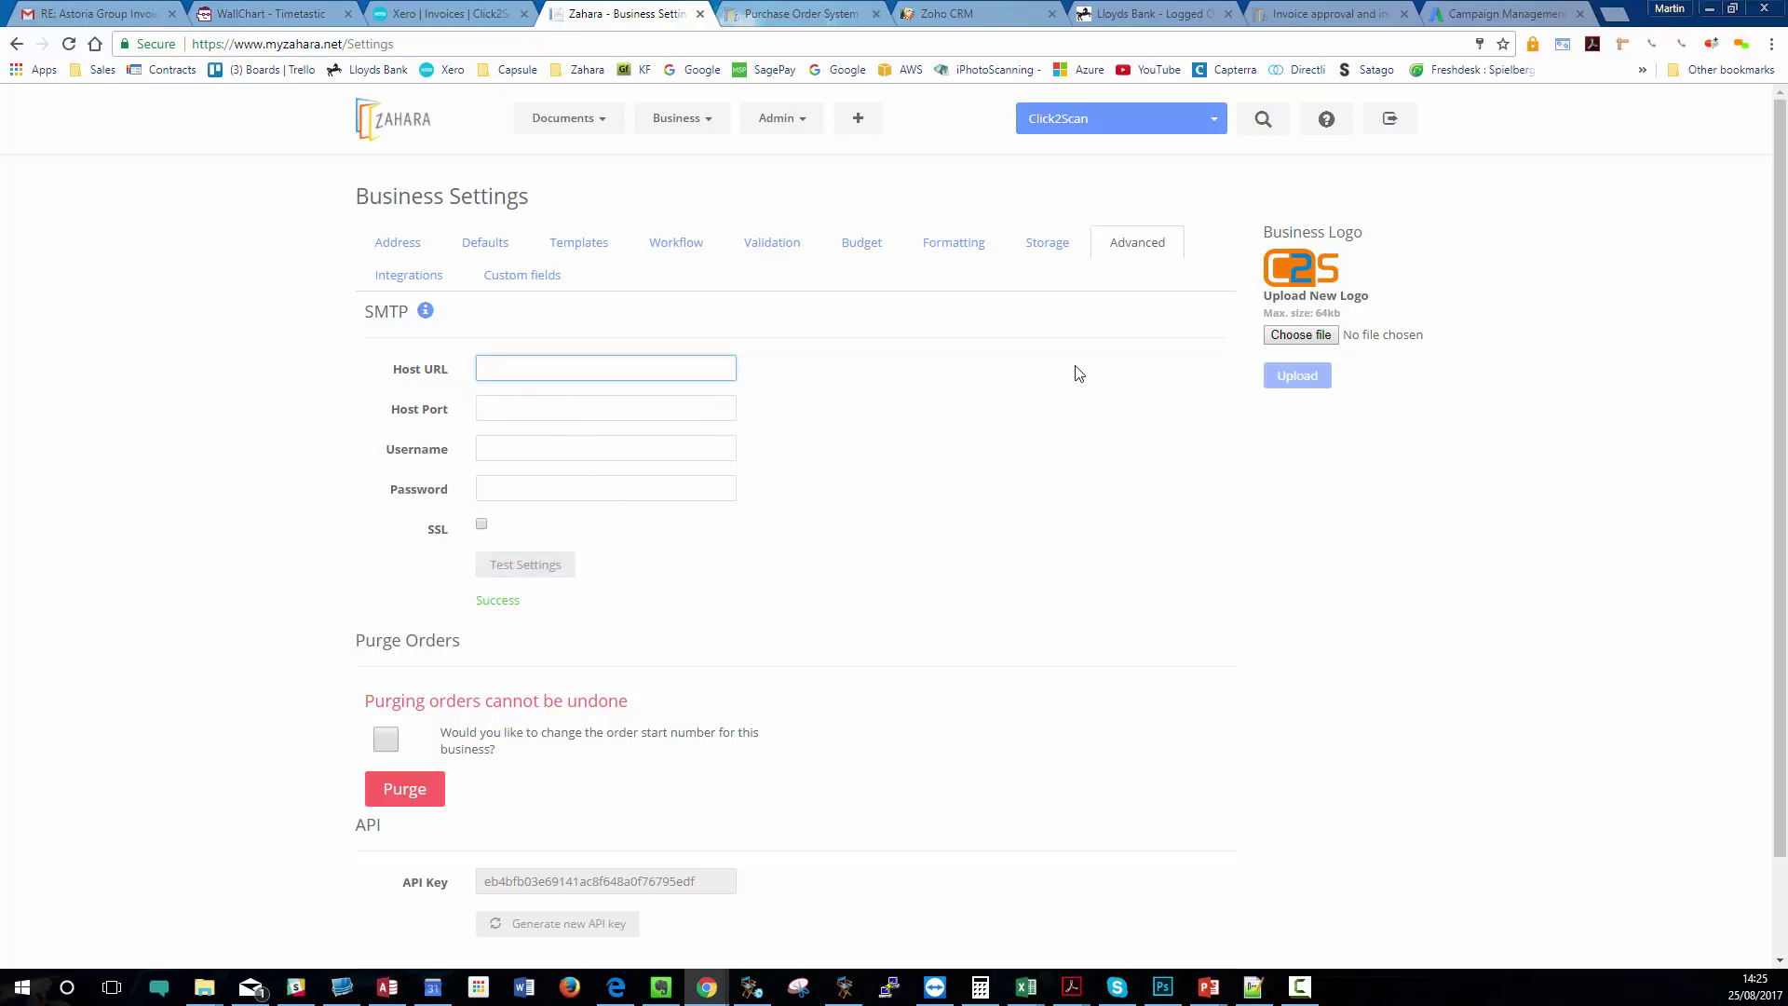
pyautogui.write('smt')
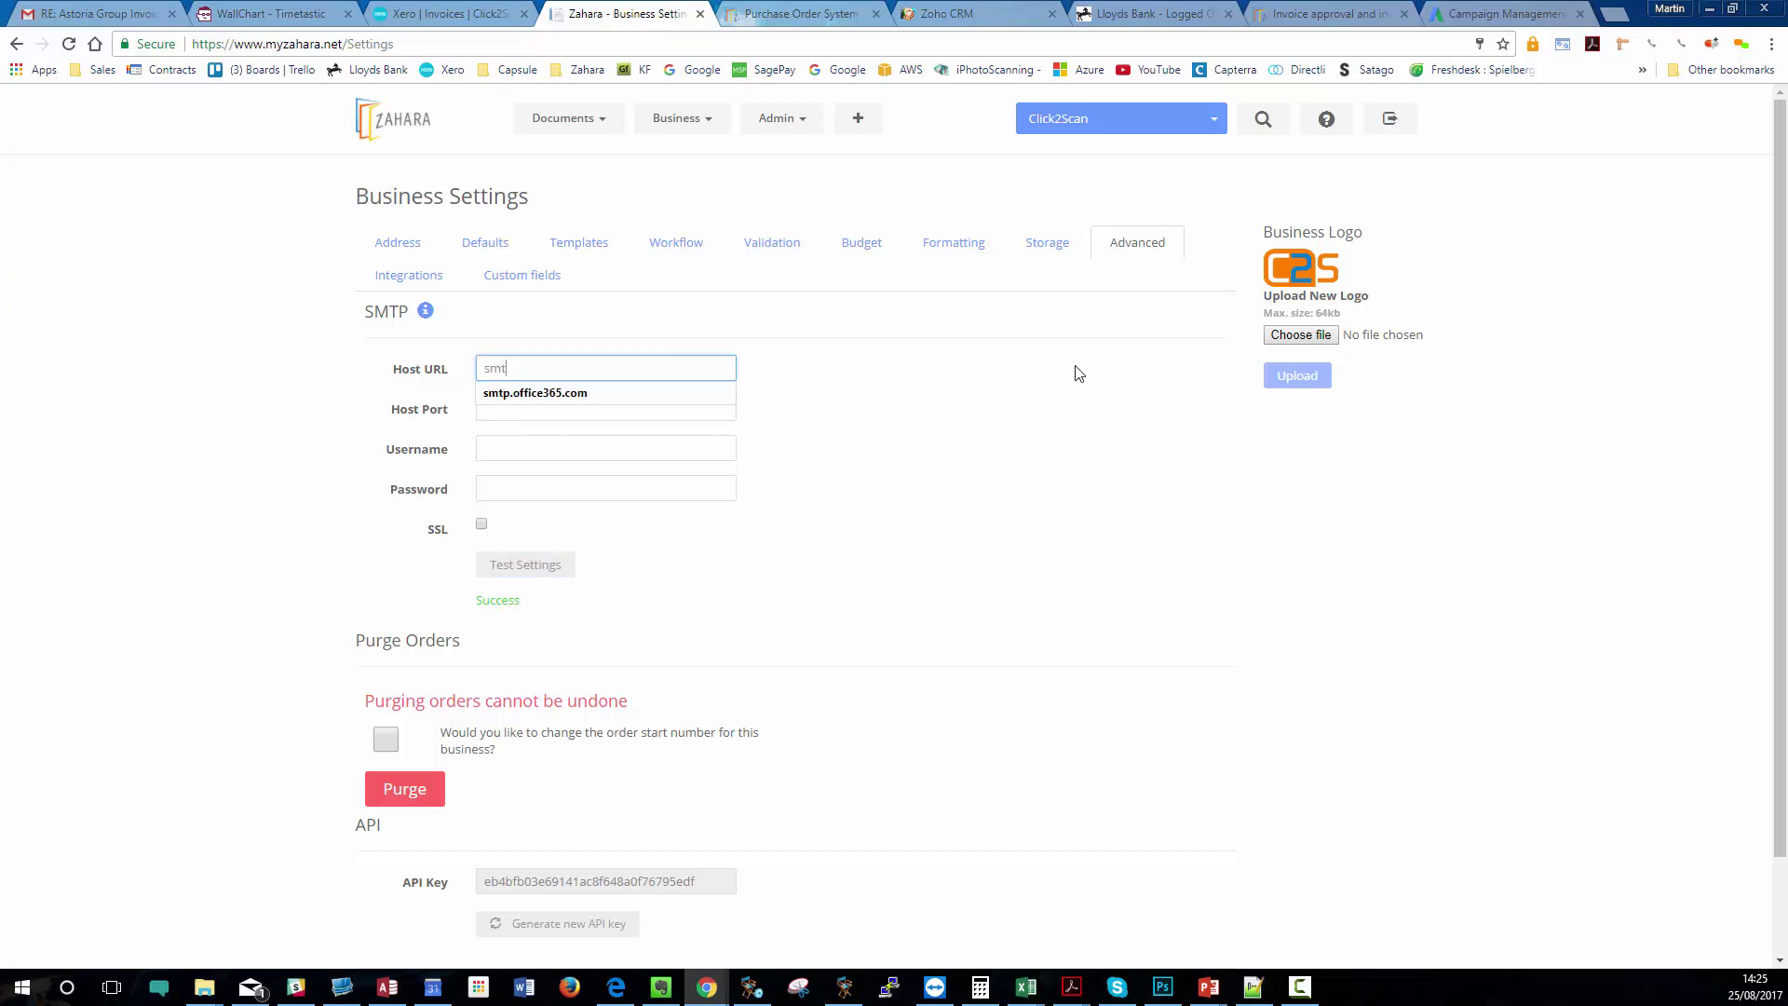
pyautogui.write('p.office365.com')
pyautogui.click(575, 394)
pyautogui.click(545, 409)
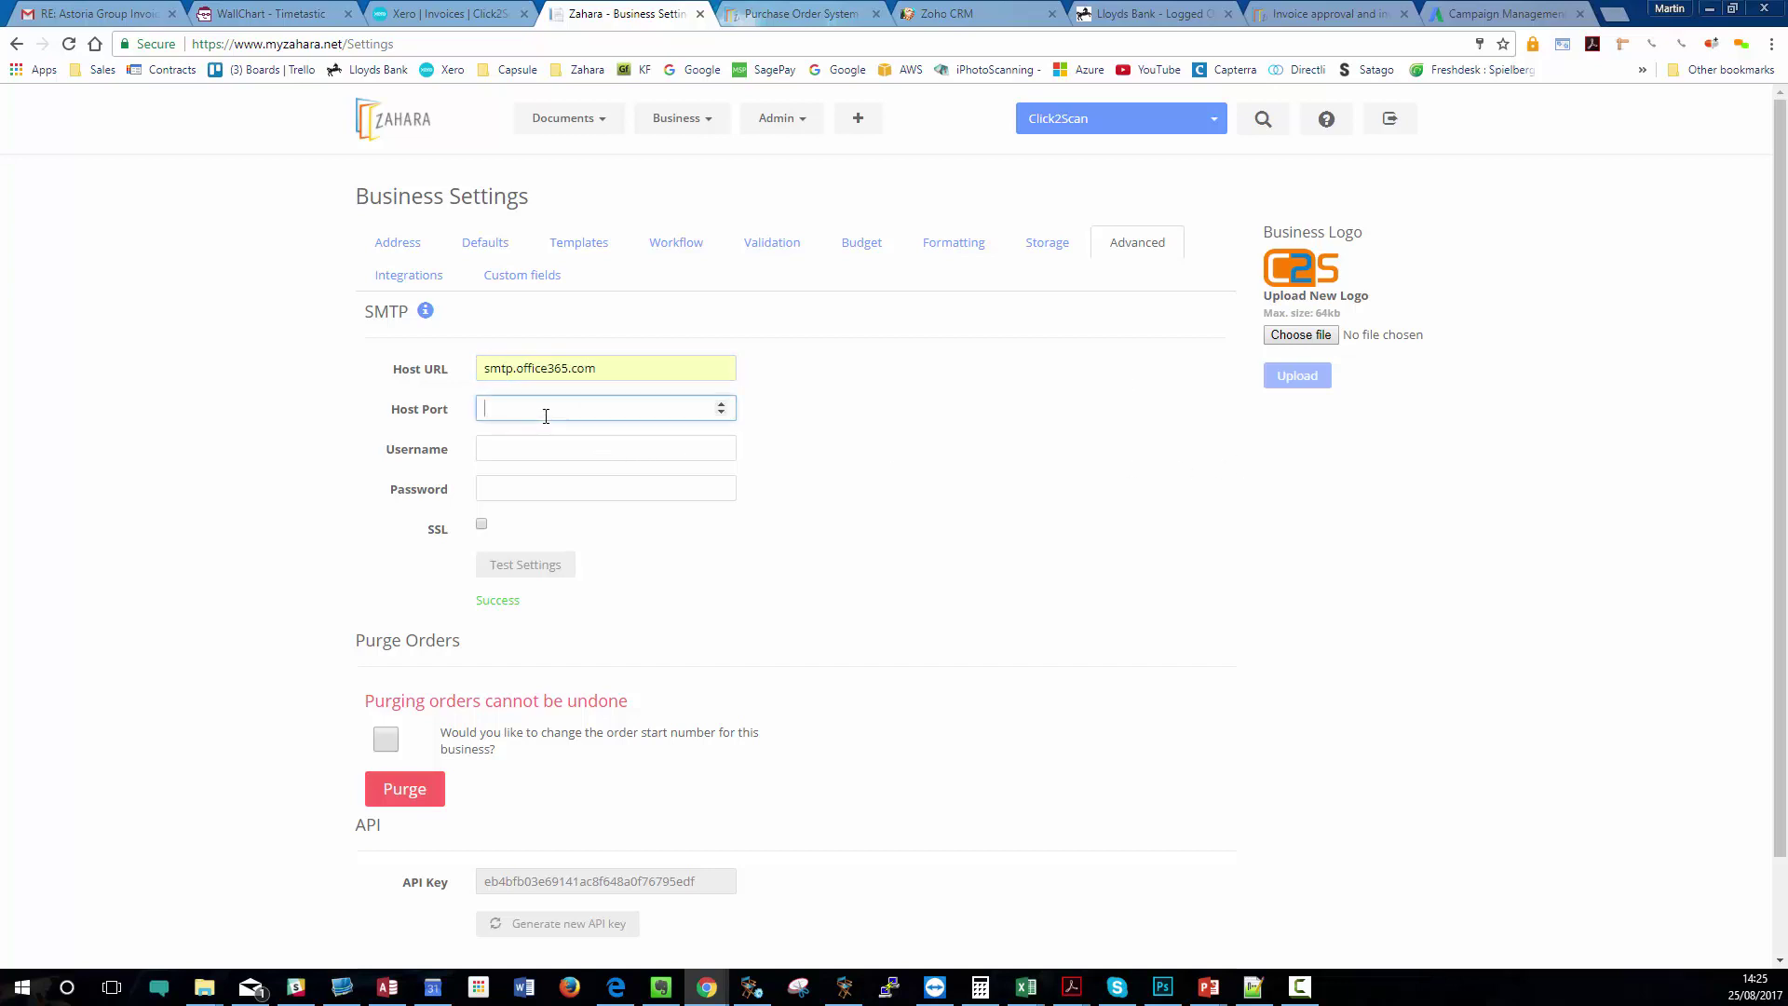
pyautogui.write('587')
# - Fill the SMTP Username with the account's e-mail address from the autofill suggestion
pyautogui.click(511, 451)
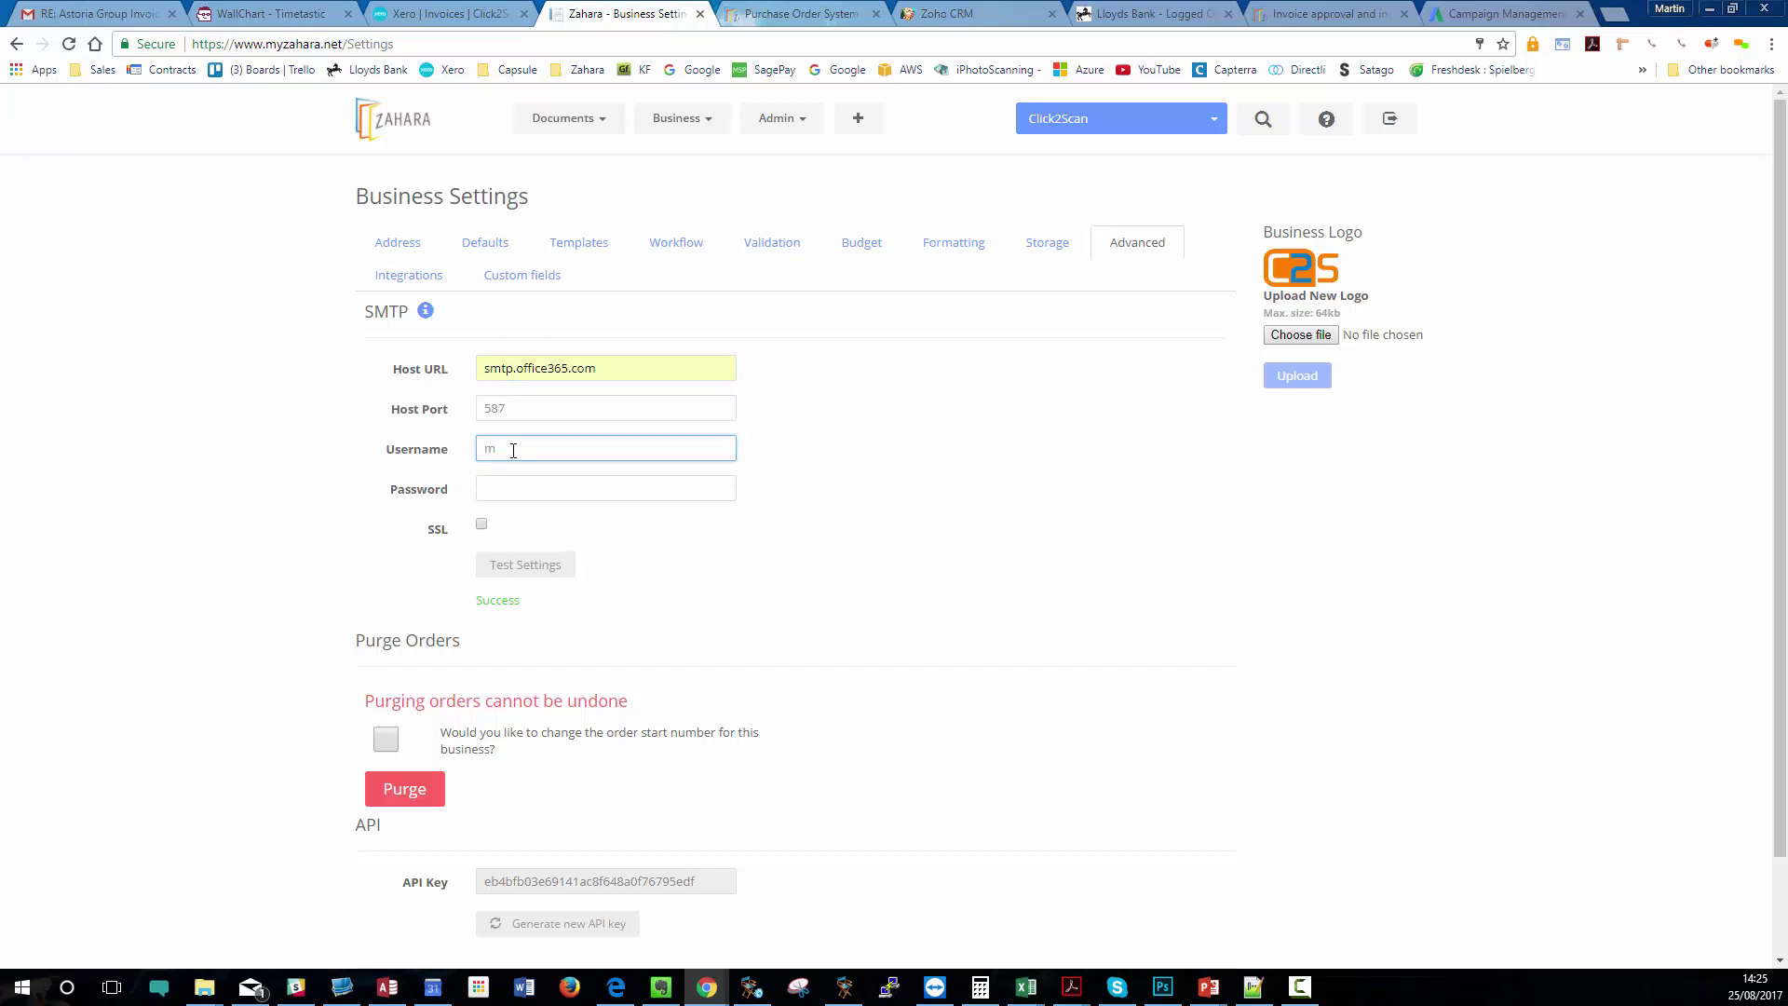
pyautogui.click(671, 474)
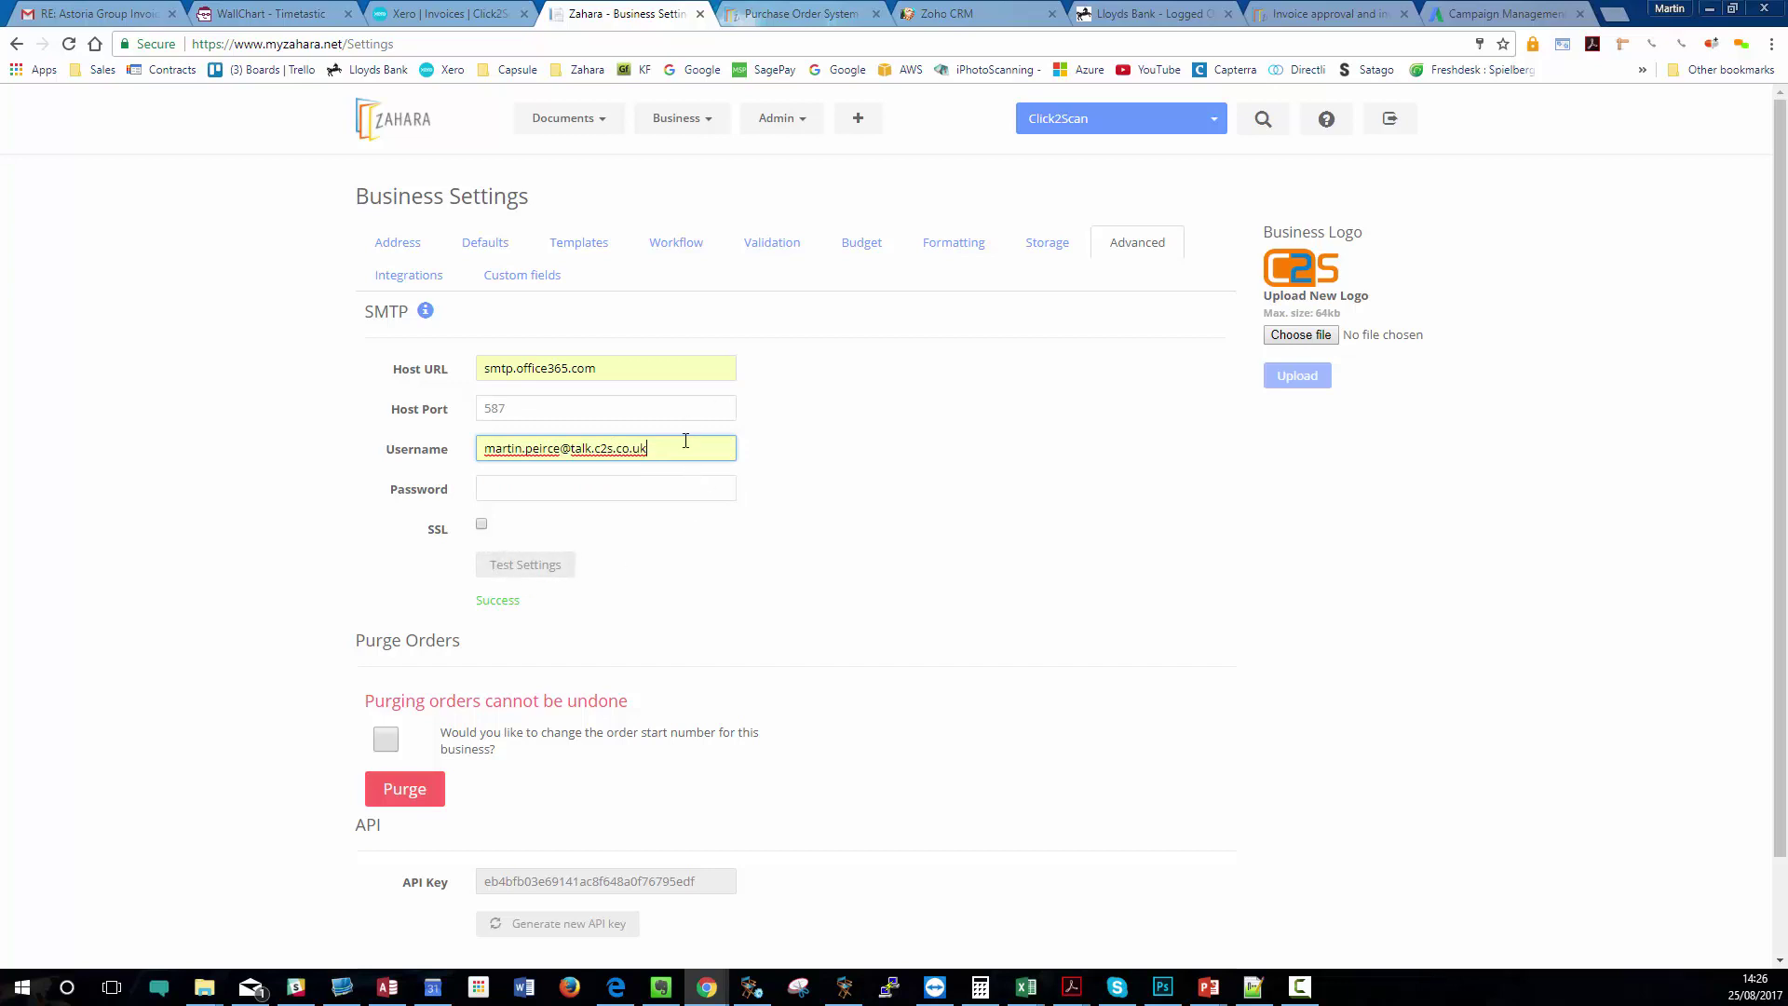
pyautogui.moveTo(686, 447); pyautogui.dragTo(375, 471)
pyautogui.press('BackSpace')
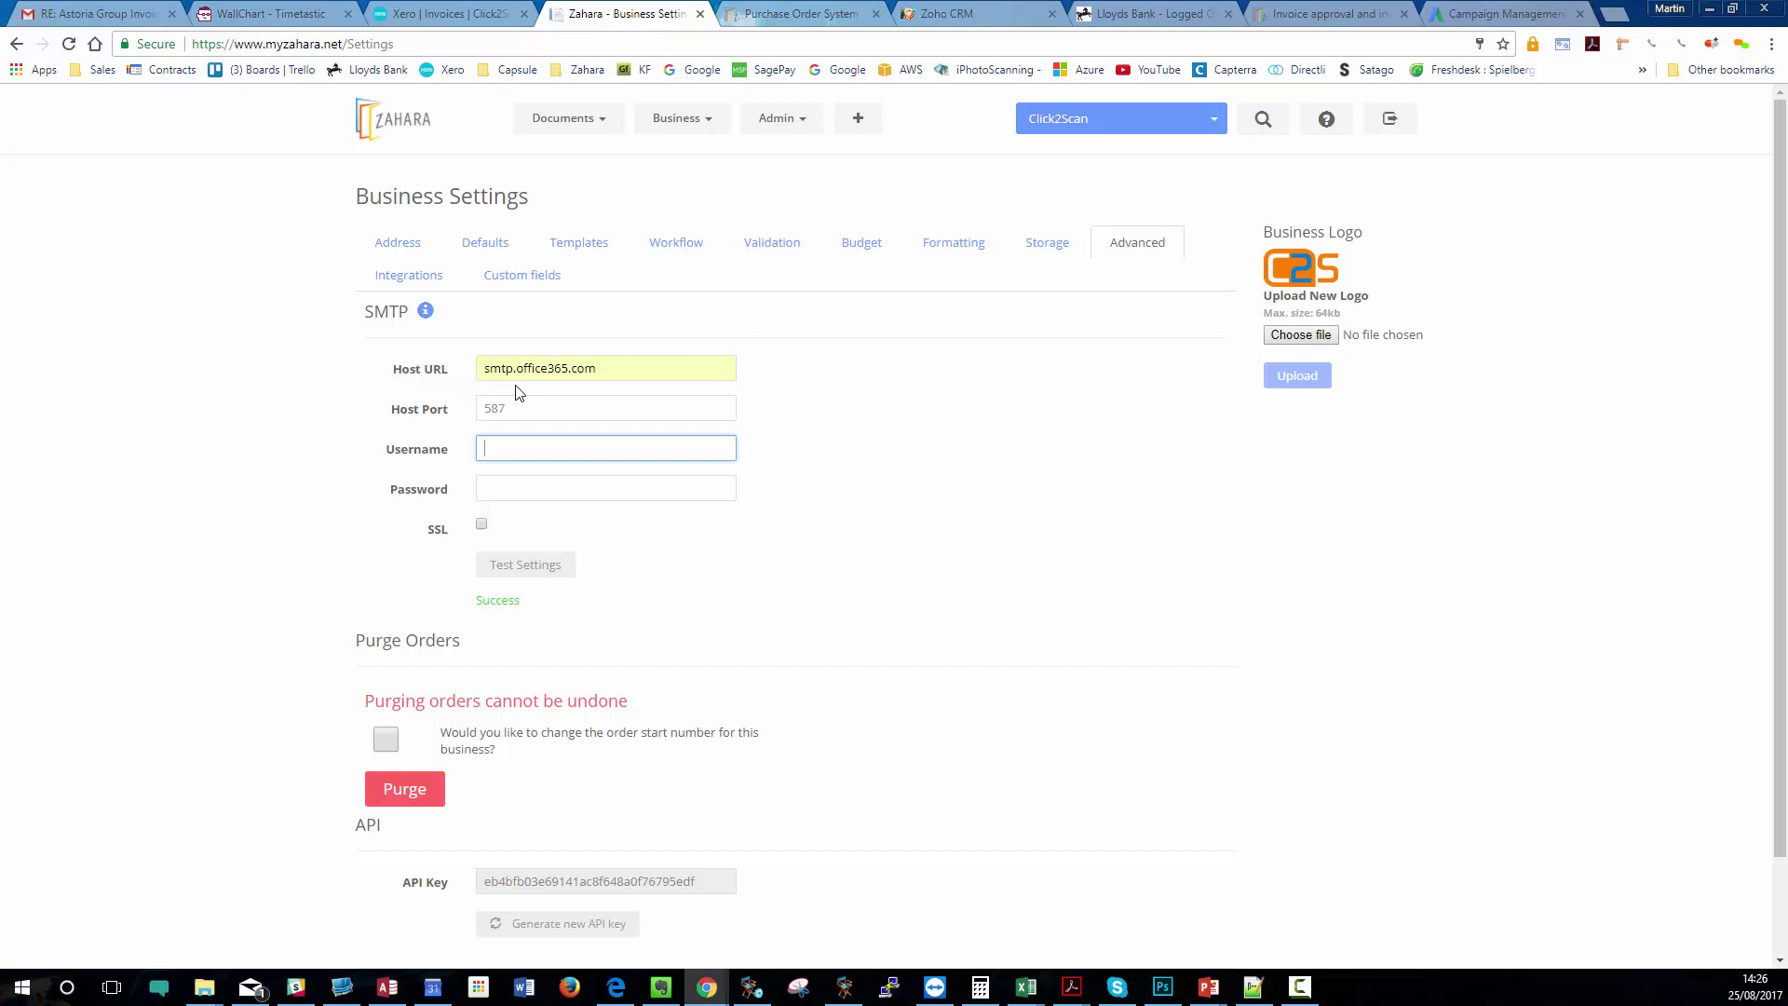
pyautogui.click(505, 444)
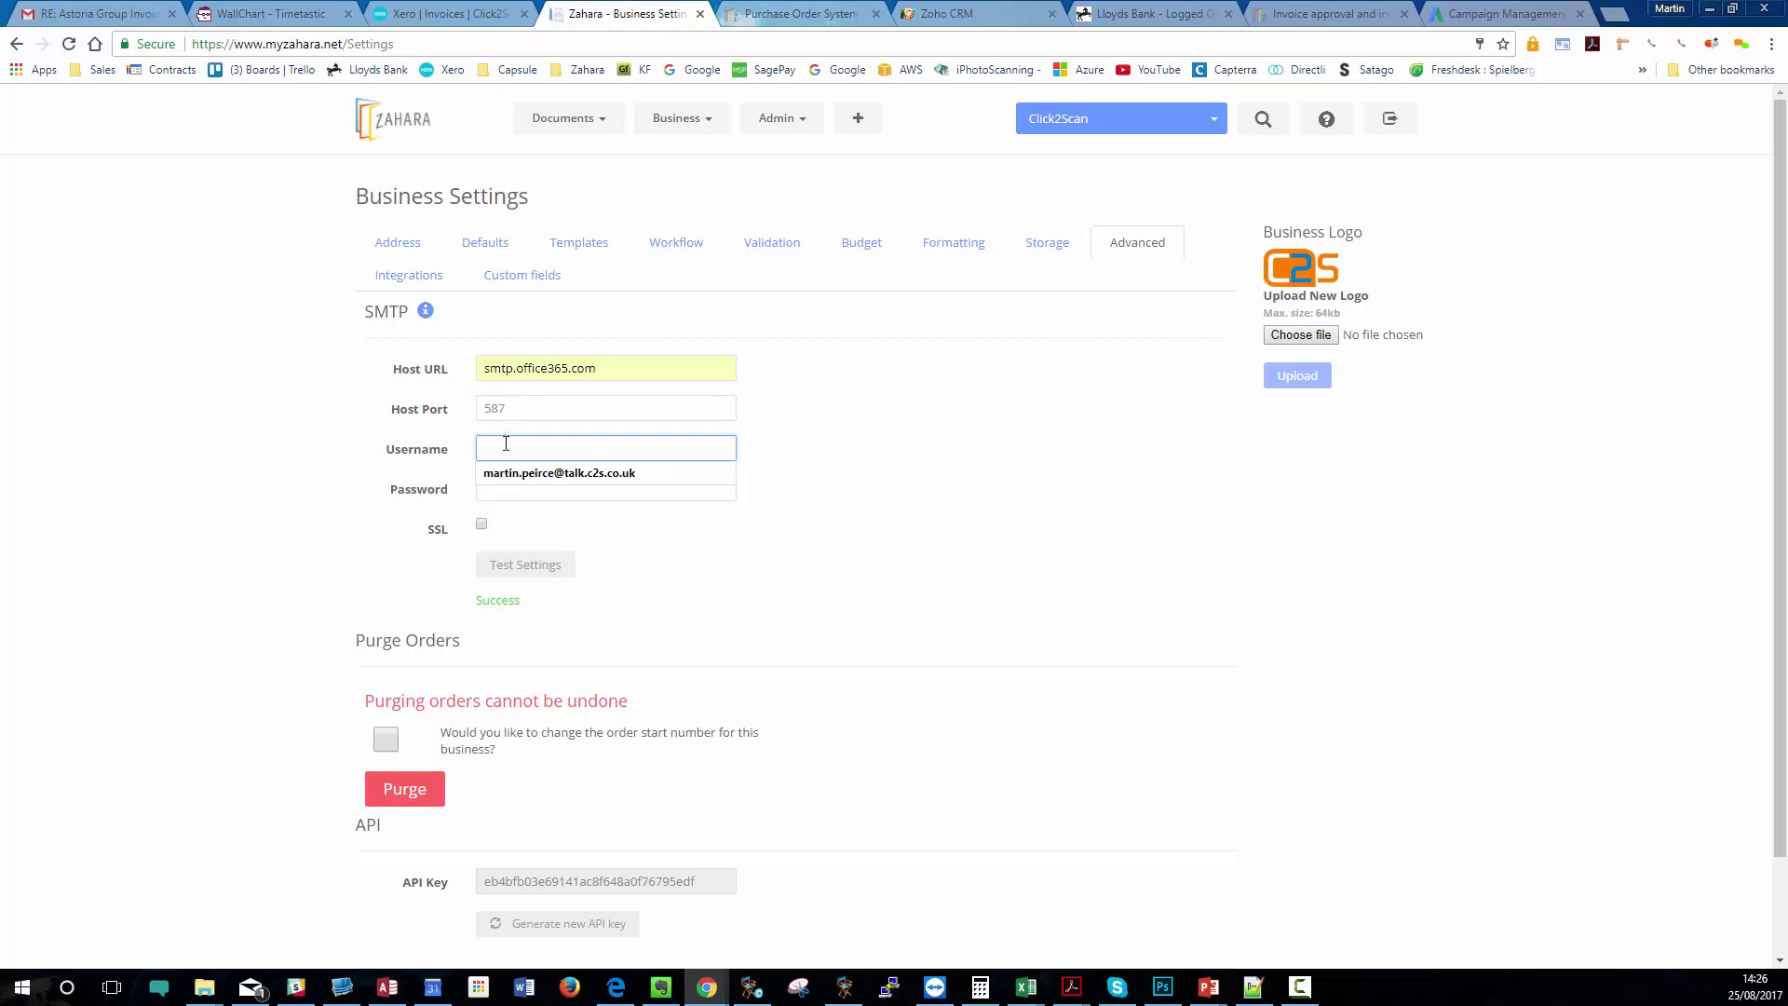
pyautogui.click(513, 474)
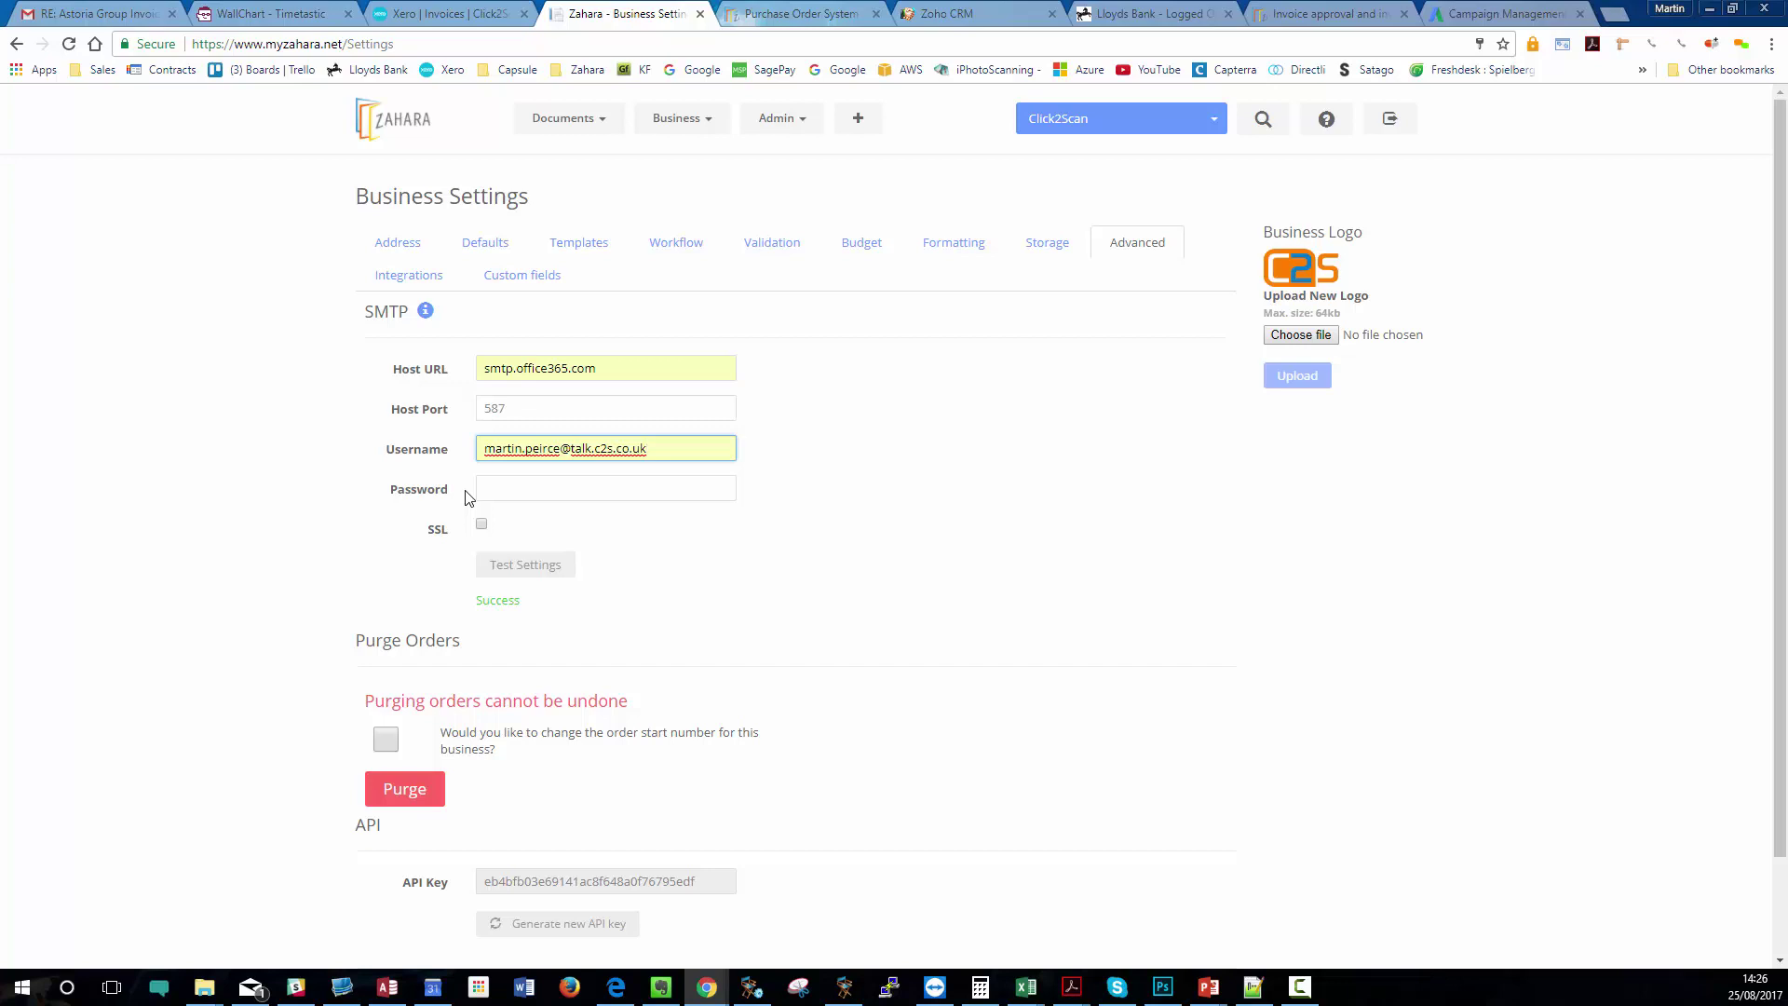
# - In the HQ division's Larger Orders approval workflow, replace the from address with an orders mailbox address
pyautogui.moveTo(712, 126)
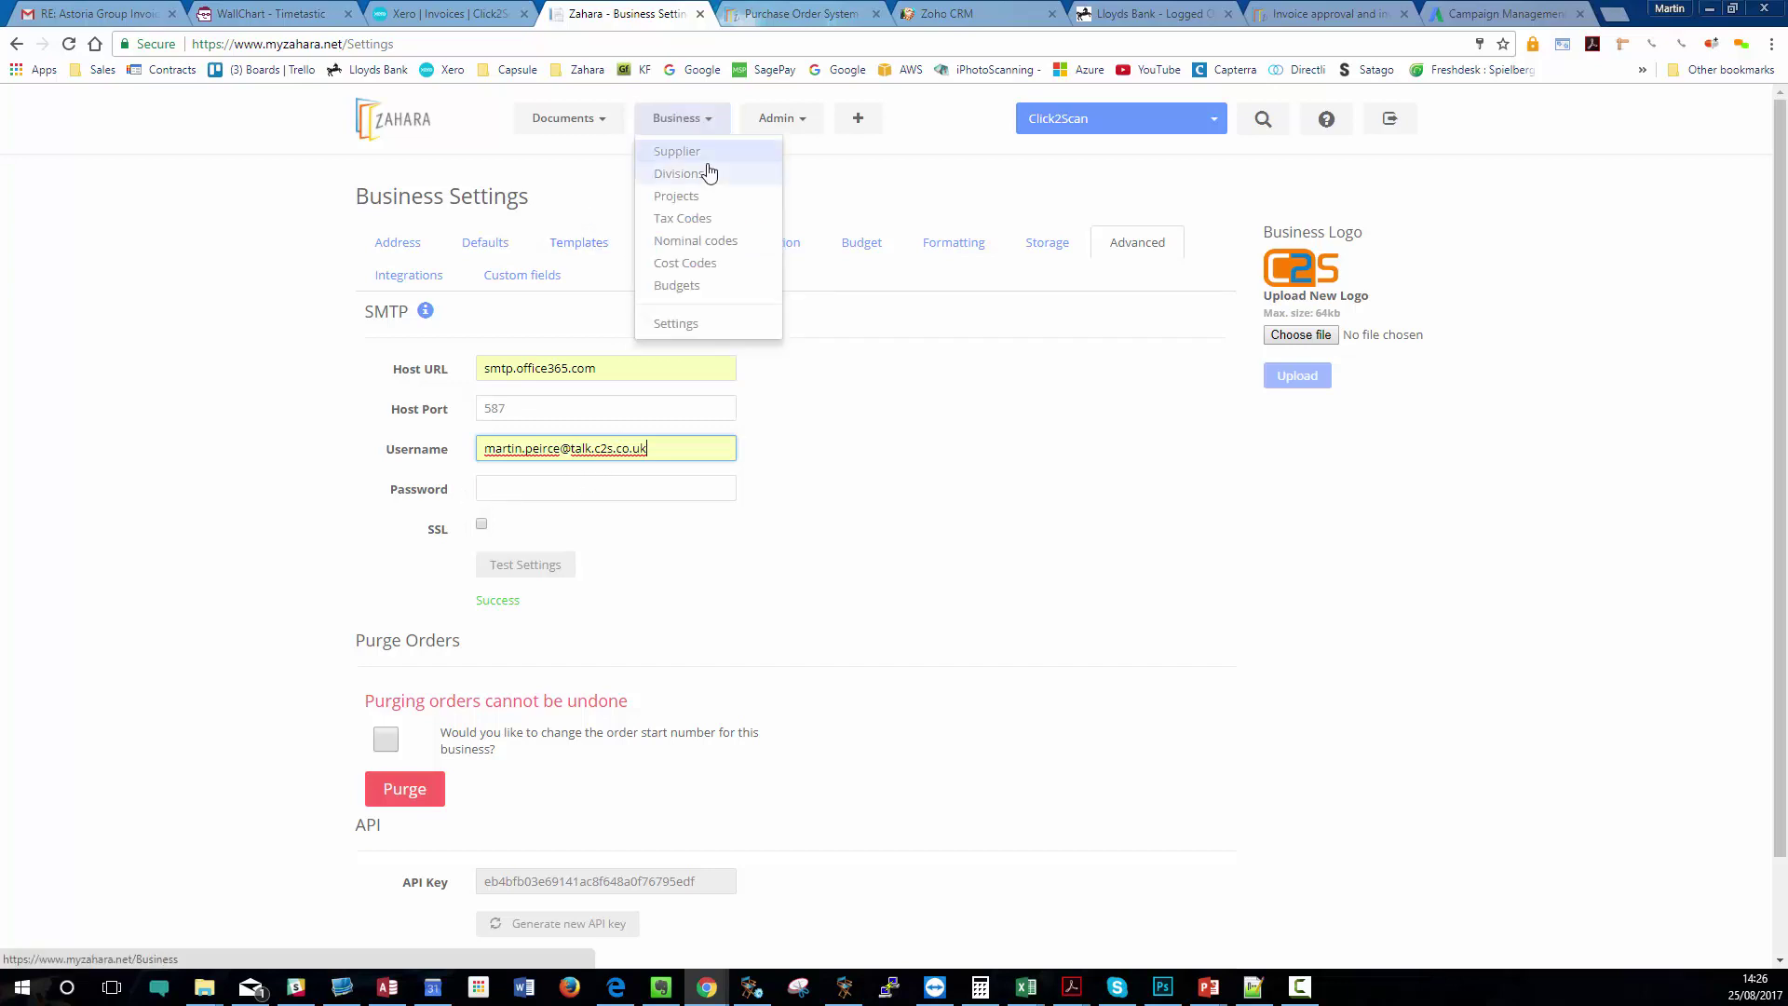
pyautogui.click(710, 173)
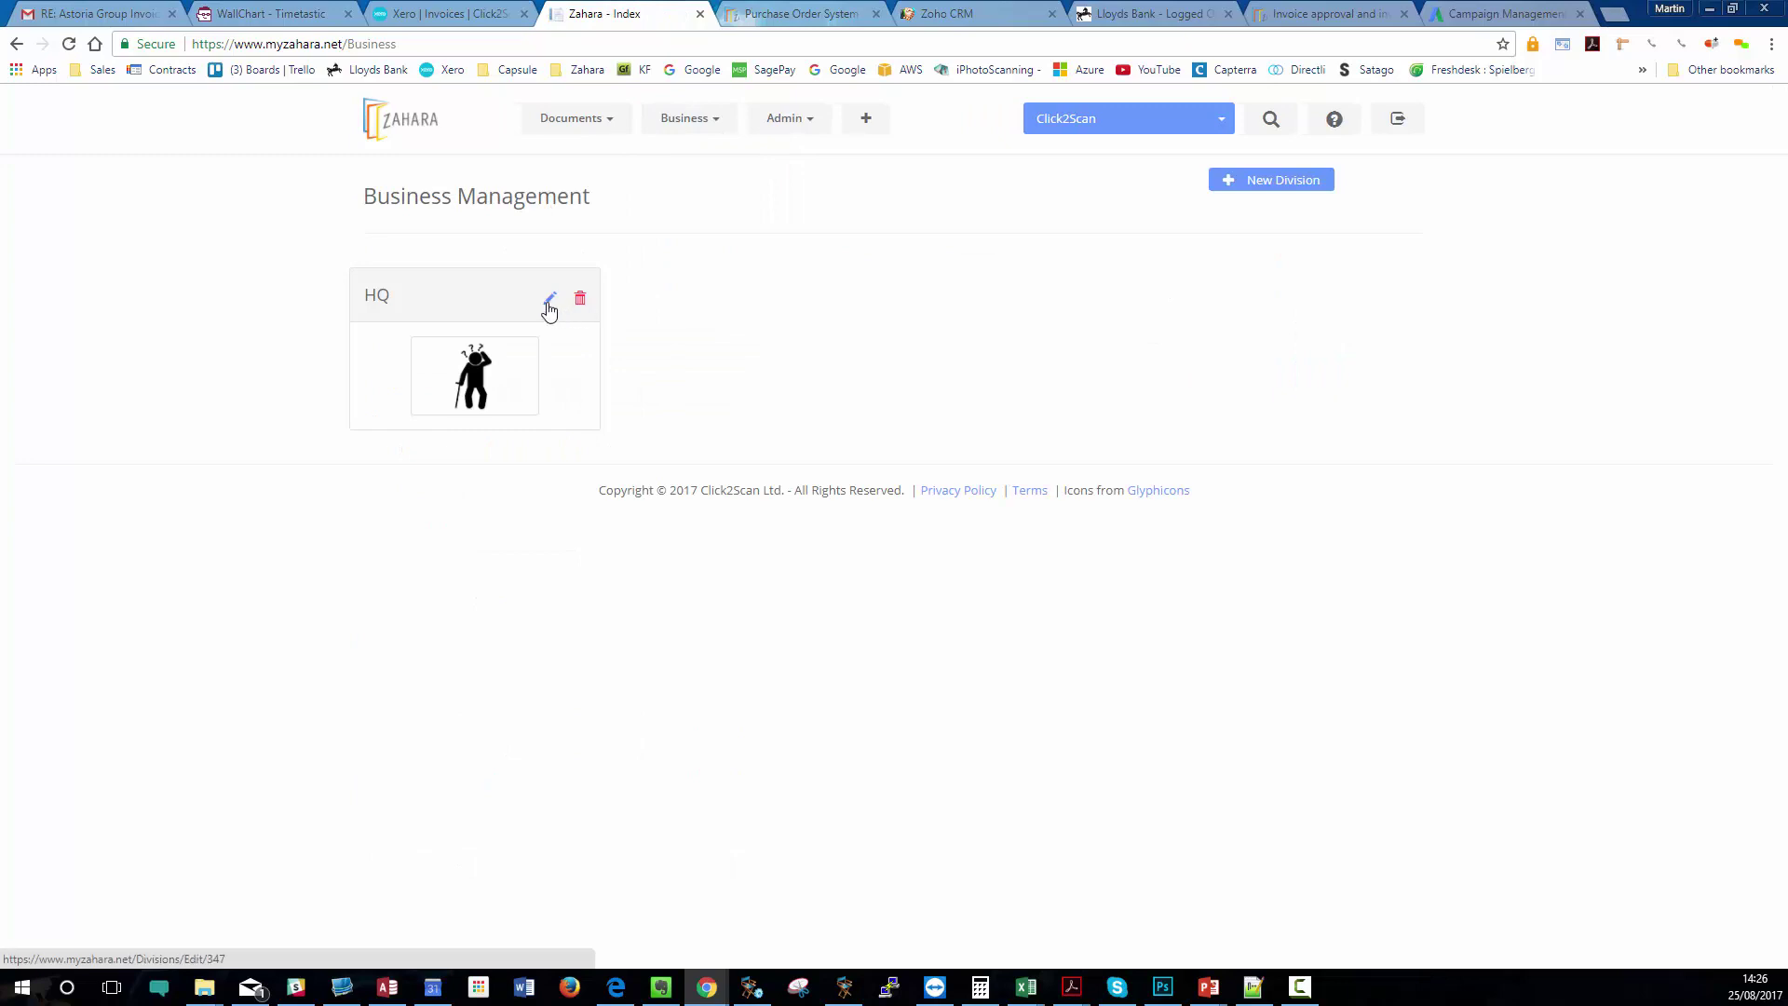
pyautogui.click(550, 299)
pyautogui.scroll(-15, 801, 596)
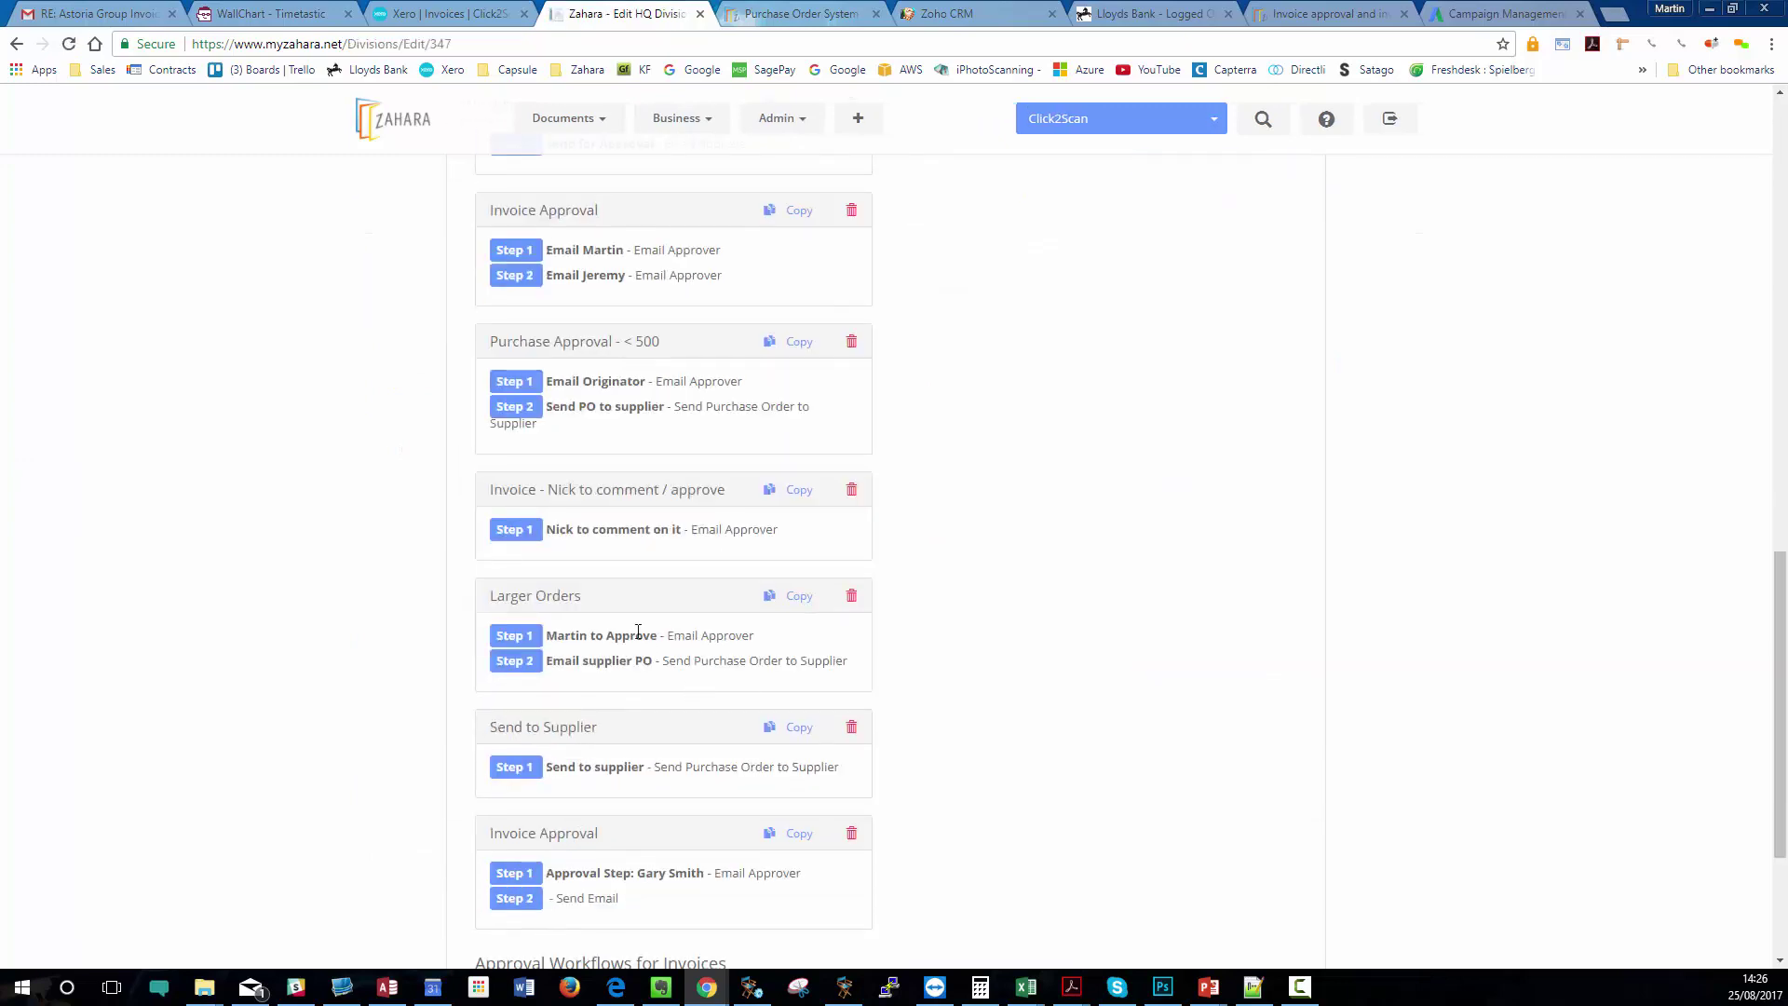
pyautogui.click(535, 598)
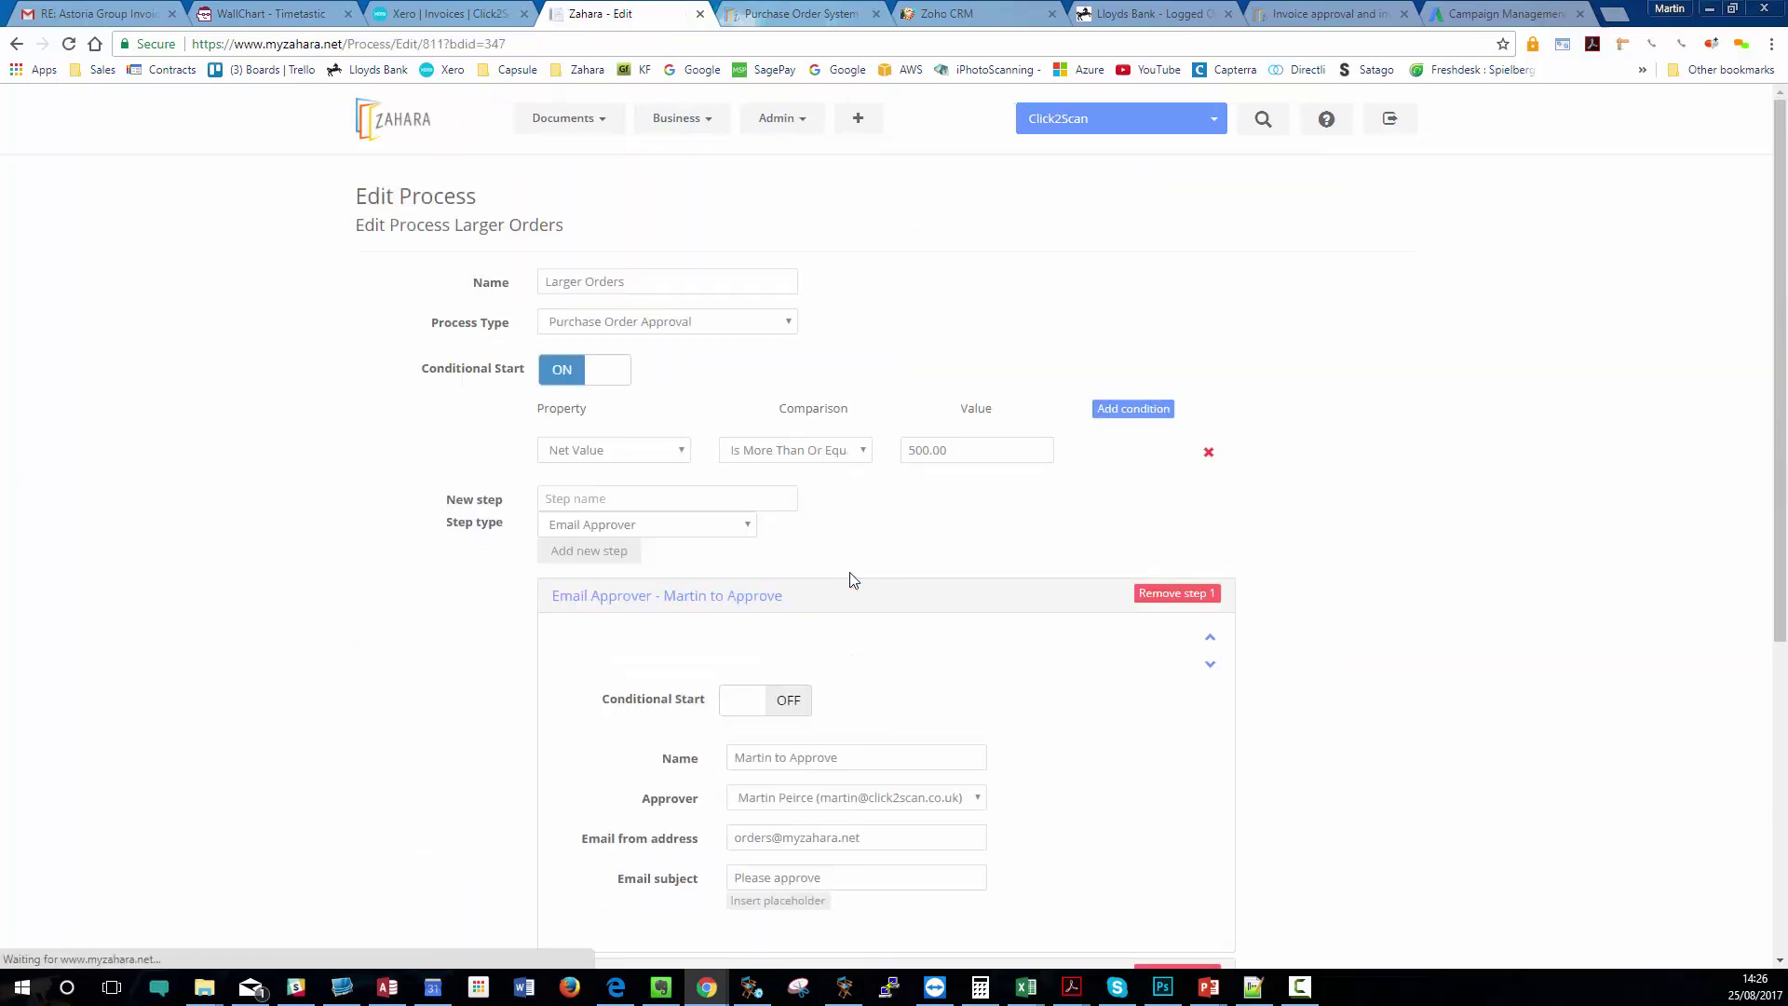
pyautogui.scroll(-3, 854, 573)
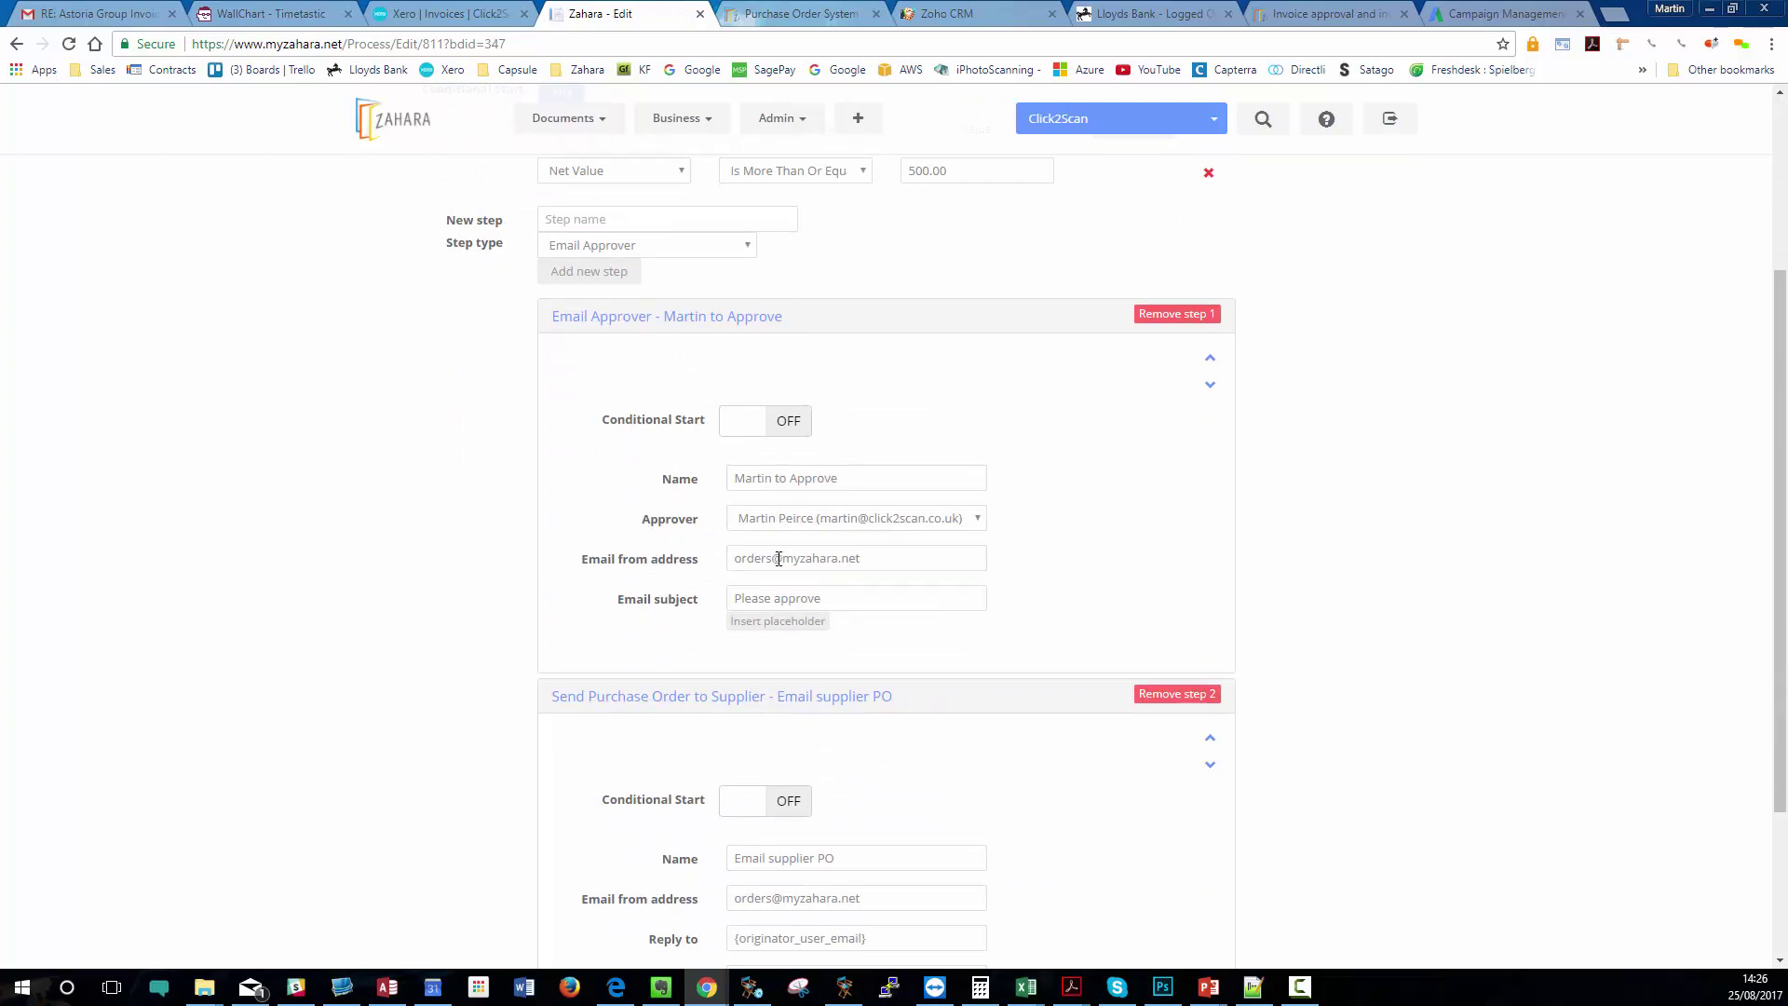
pyautogui.moveTo(903, 551); pyautogui.dragTo(570, 577)
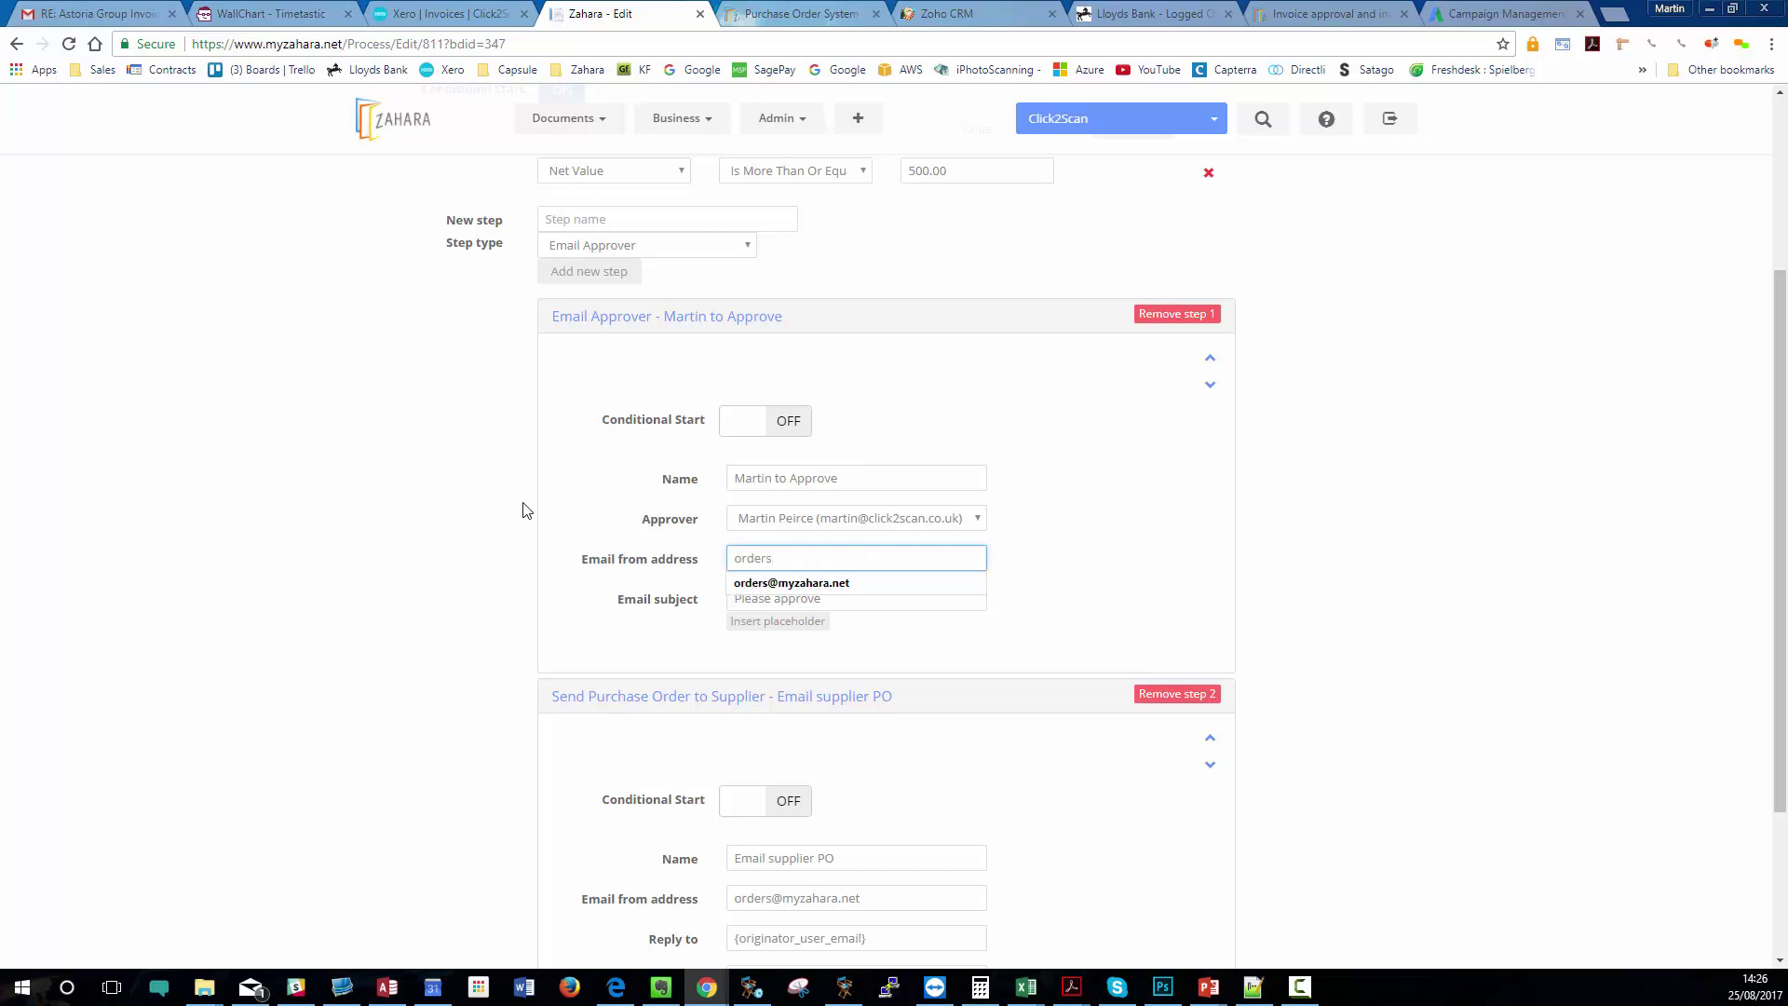
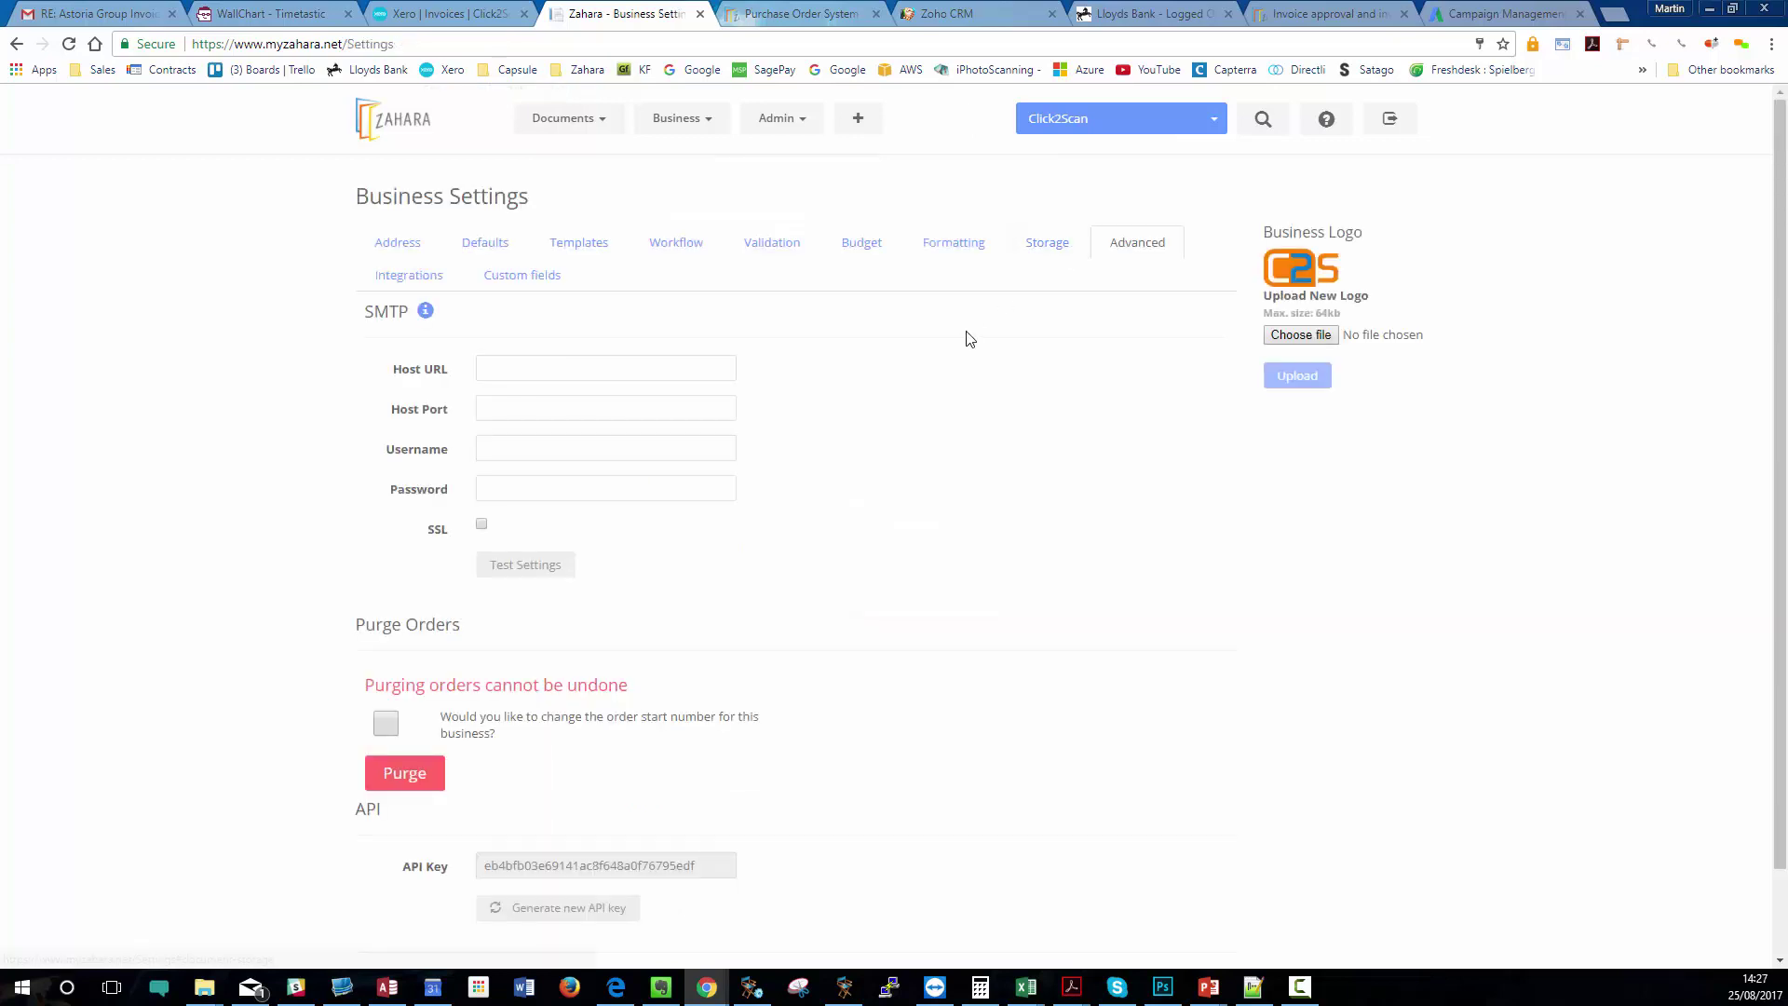
# - Set the SMTP Host URL to smtp.office365.com from the suggestions
pyautogui.click(542, 369)
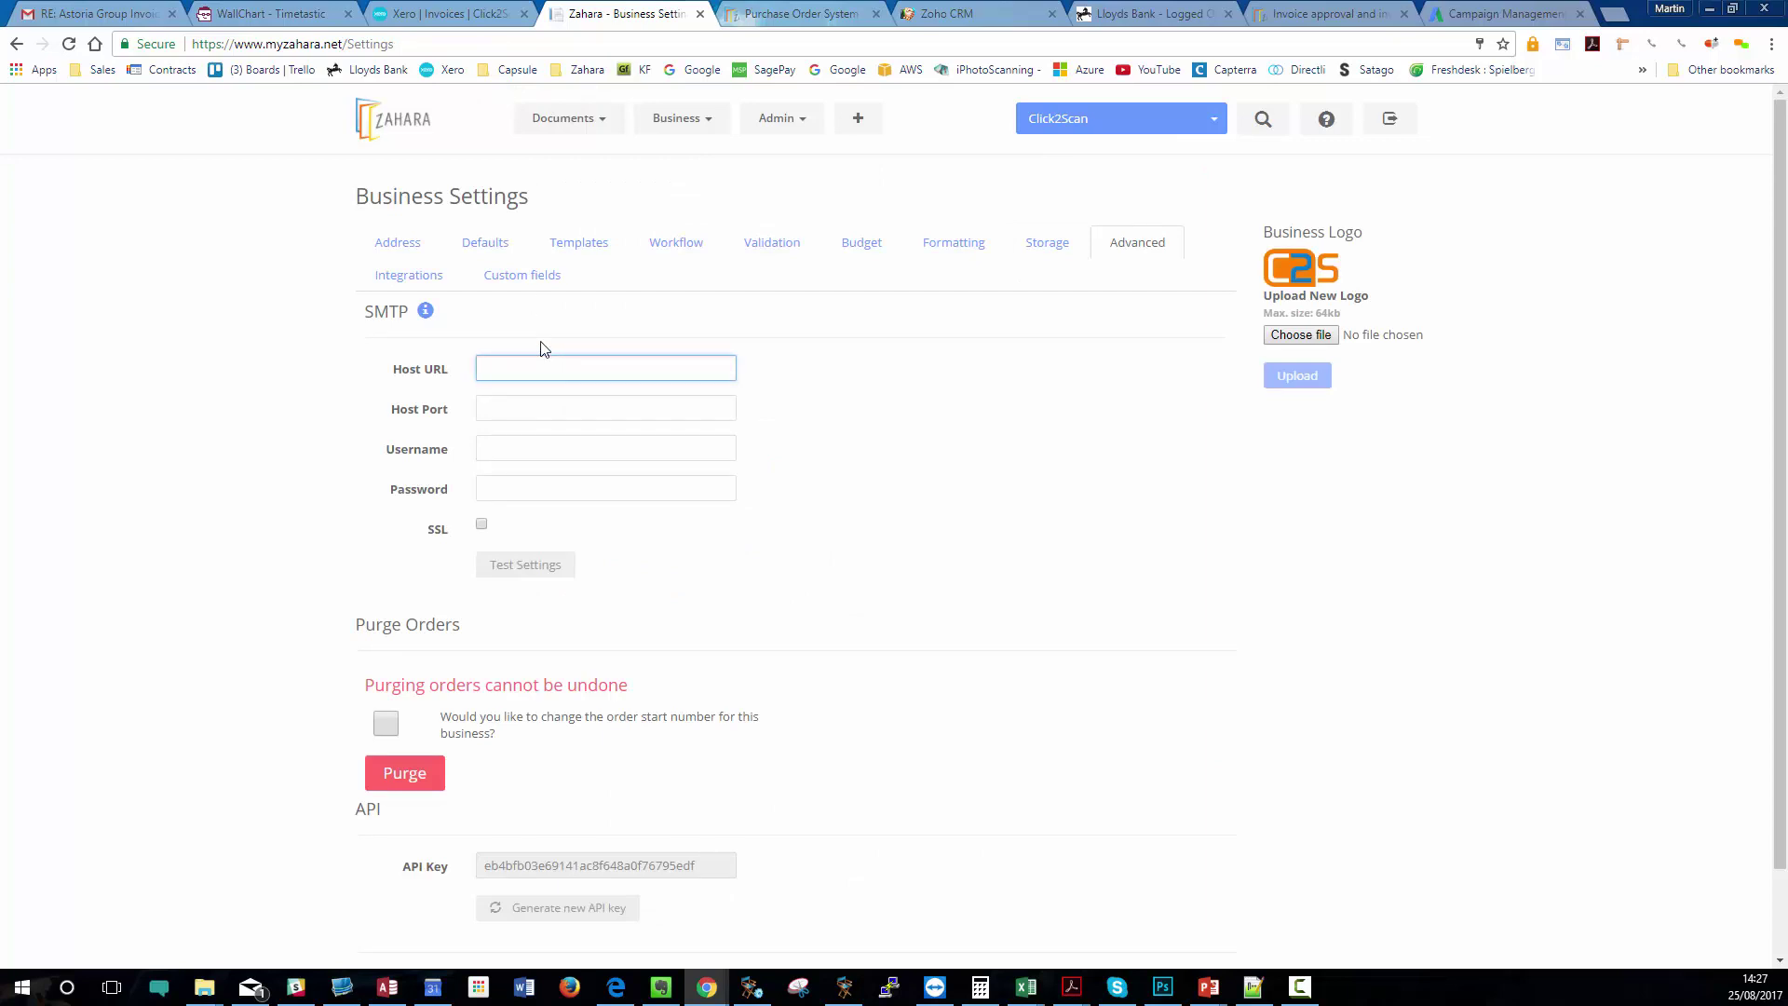
pyautogui.write('off')
pyautogui.press('BackSpace')
pyautogui.write('smtp')
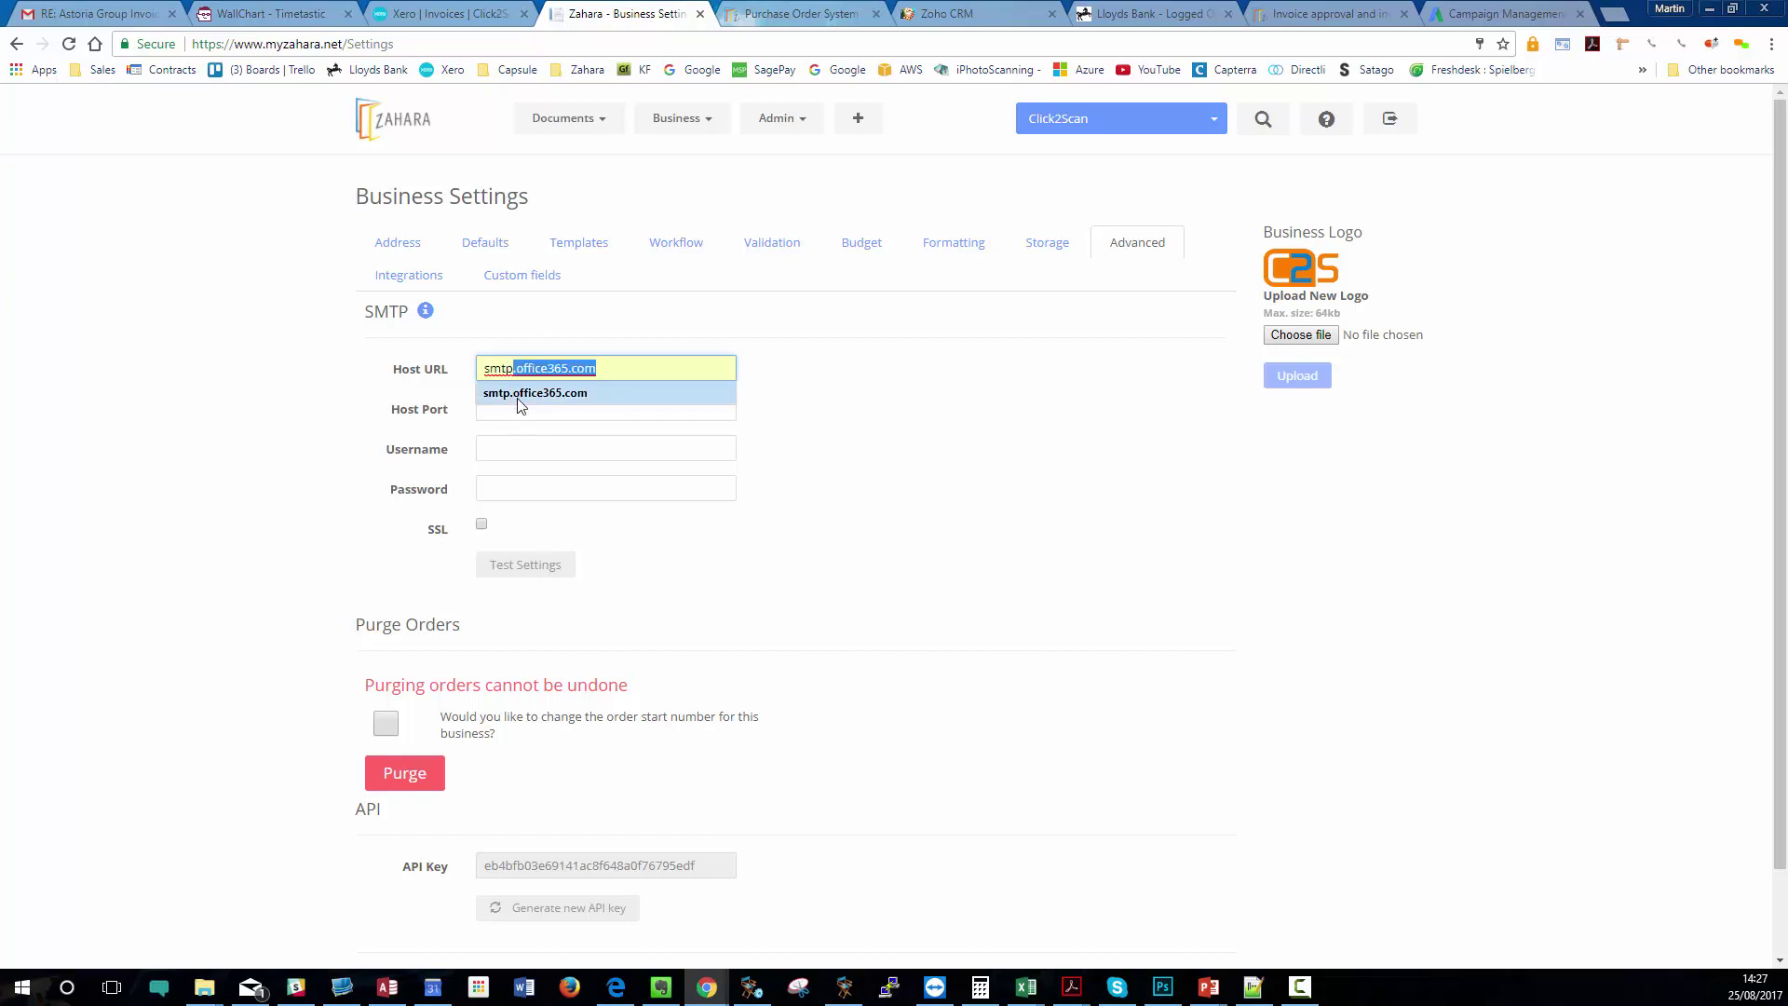
pyautogui.click(517, 399)
# - Fill the SMTP username from the suggested address and set Host Port to 587
pyautogui.click(508, 445)
pyautogui.write('m')
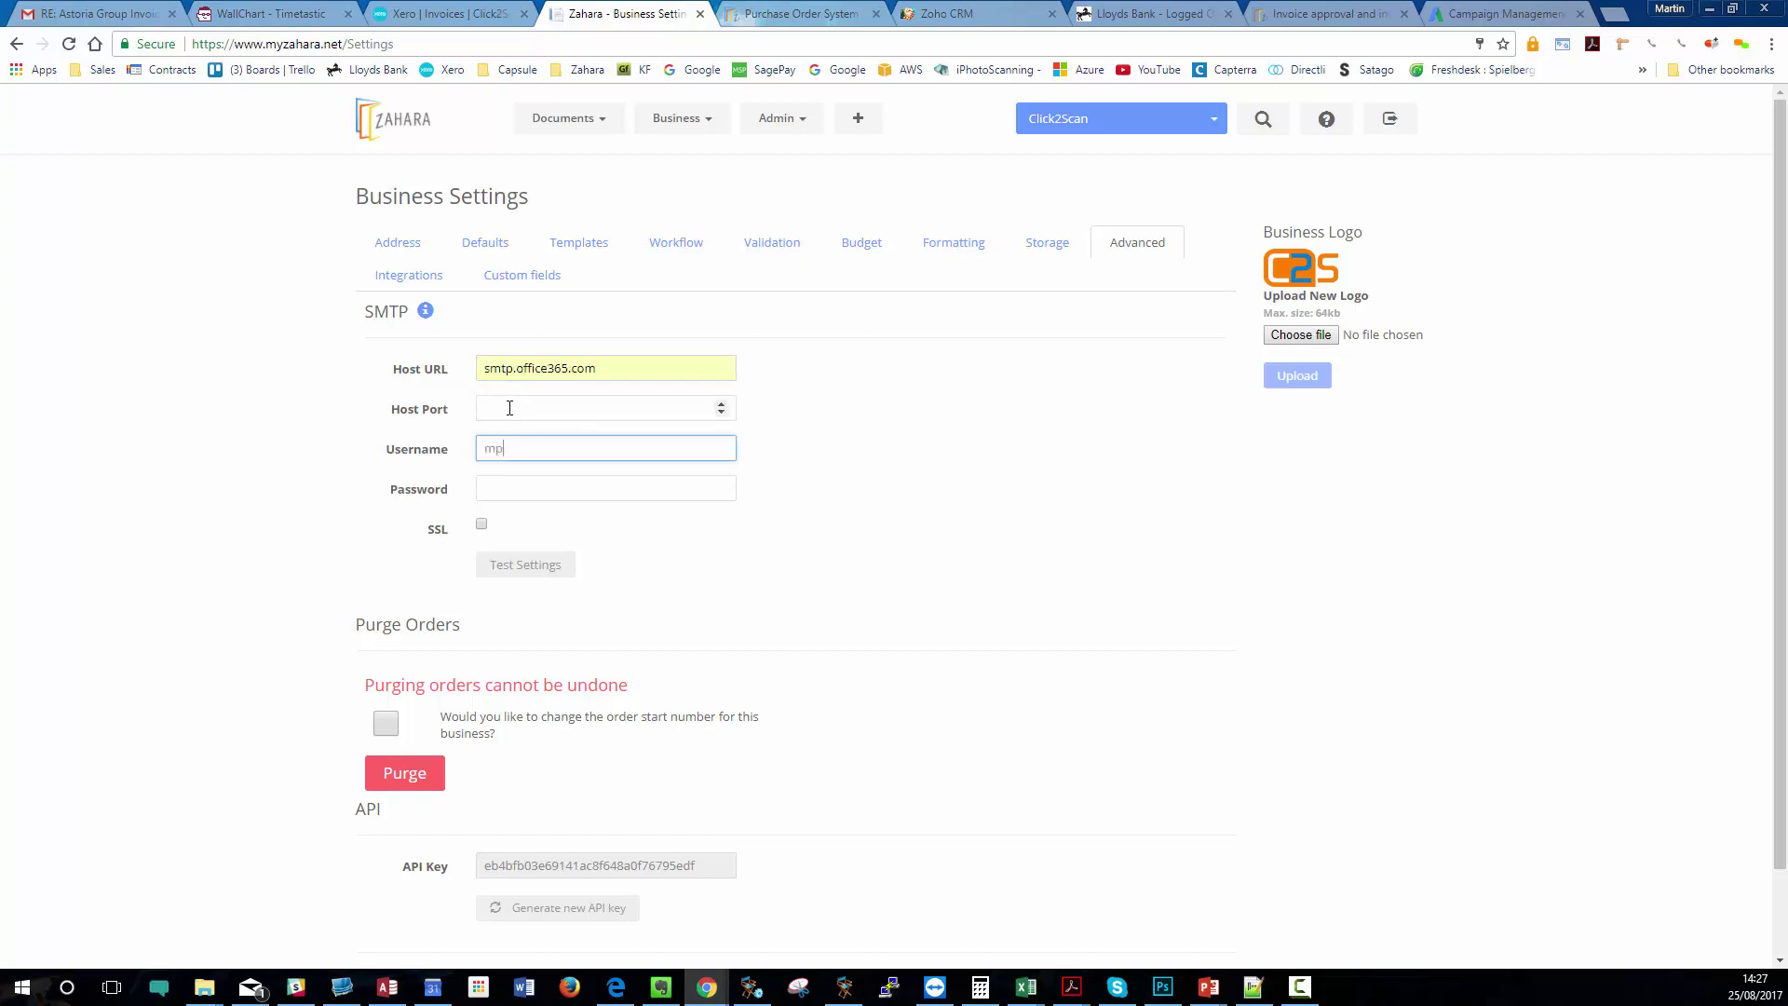
pyautogui.write('A')
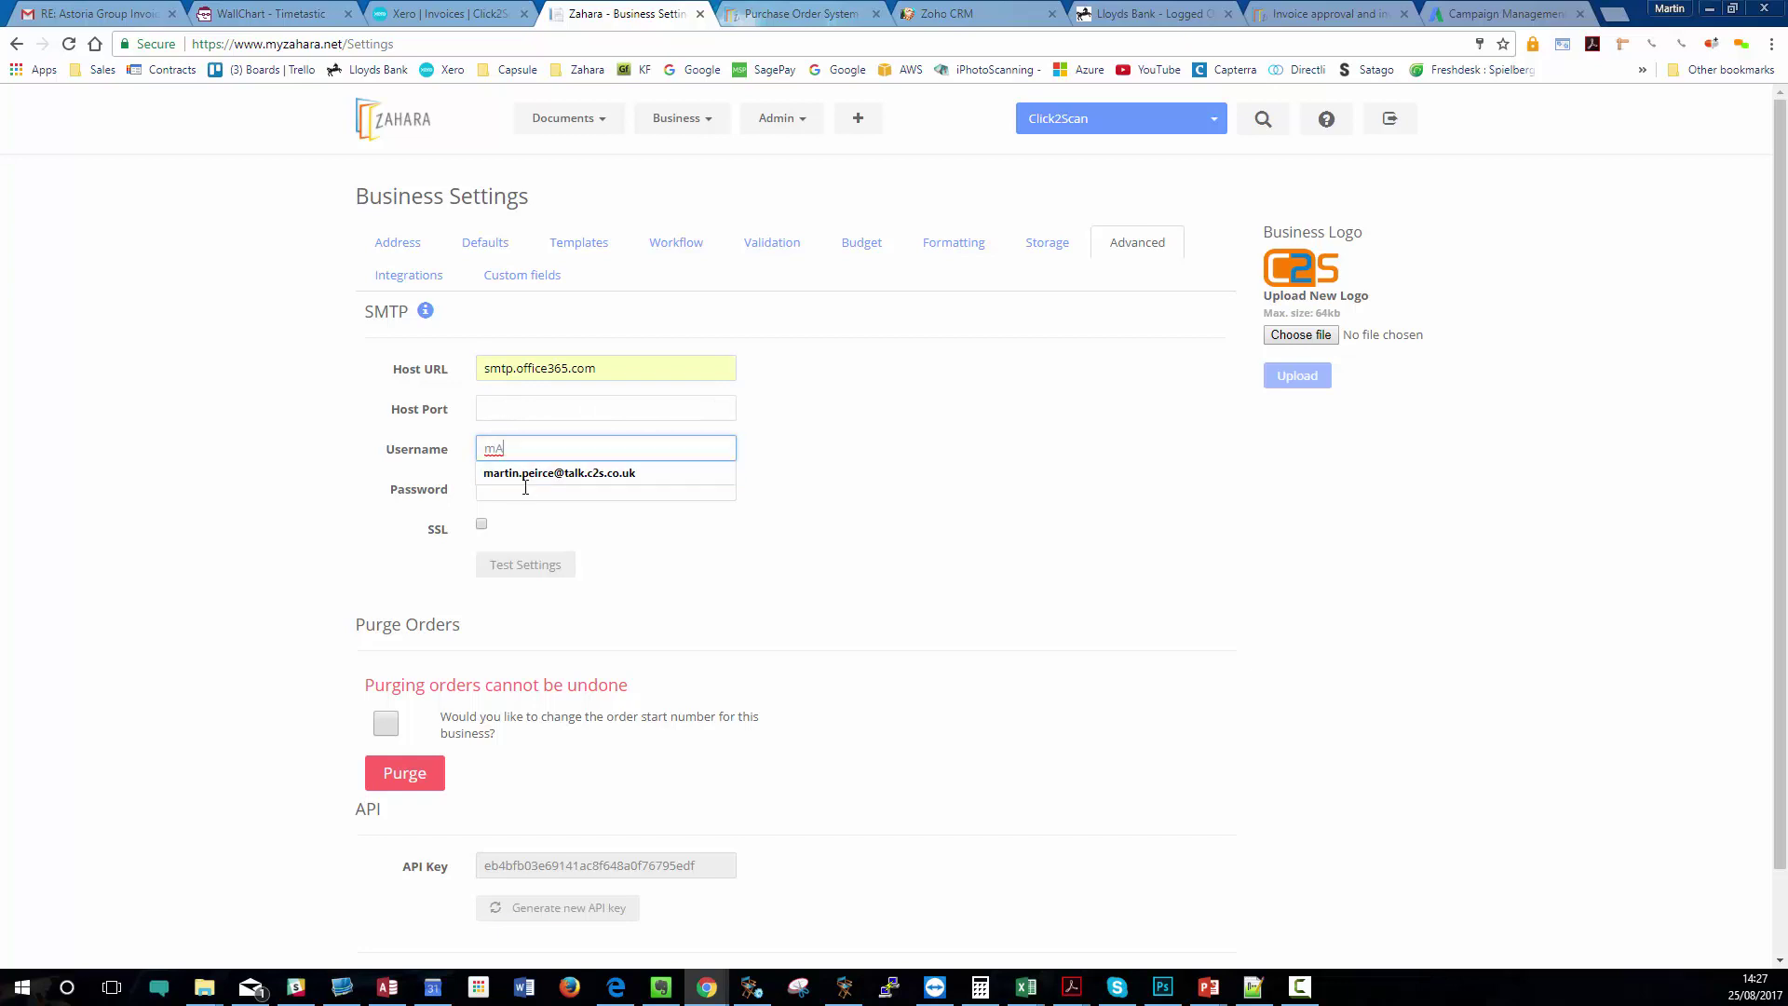
pyautogui.click(558, 472)
pyautogui.moveTo(677, 450); pyautogui.dragTo(460, 467)
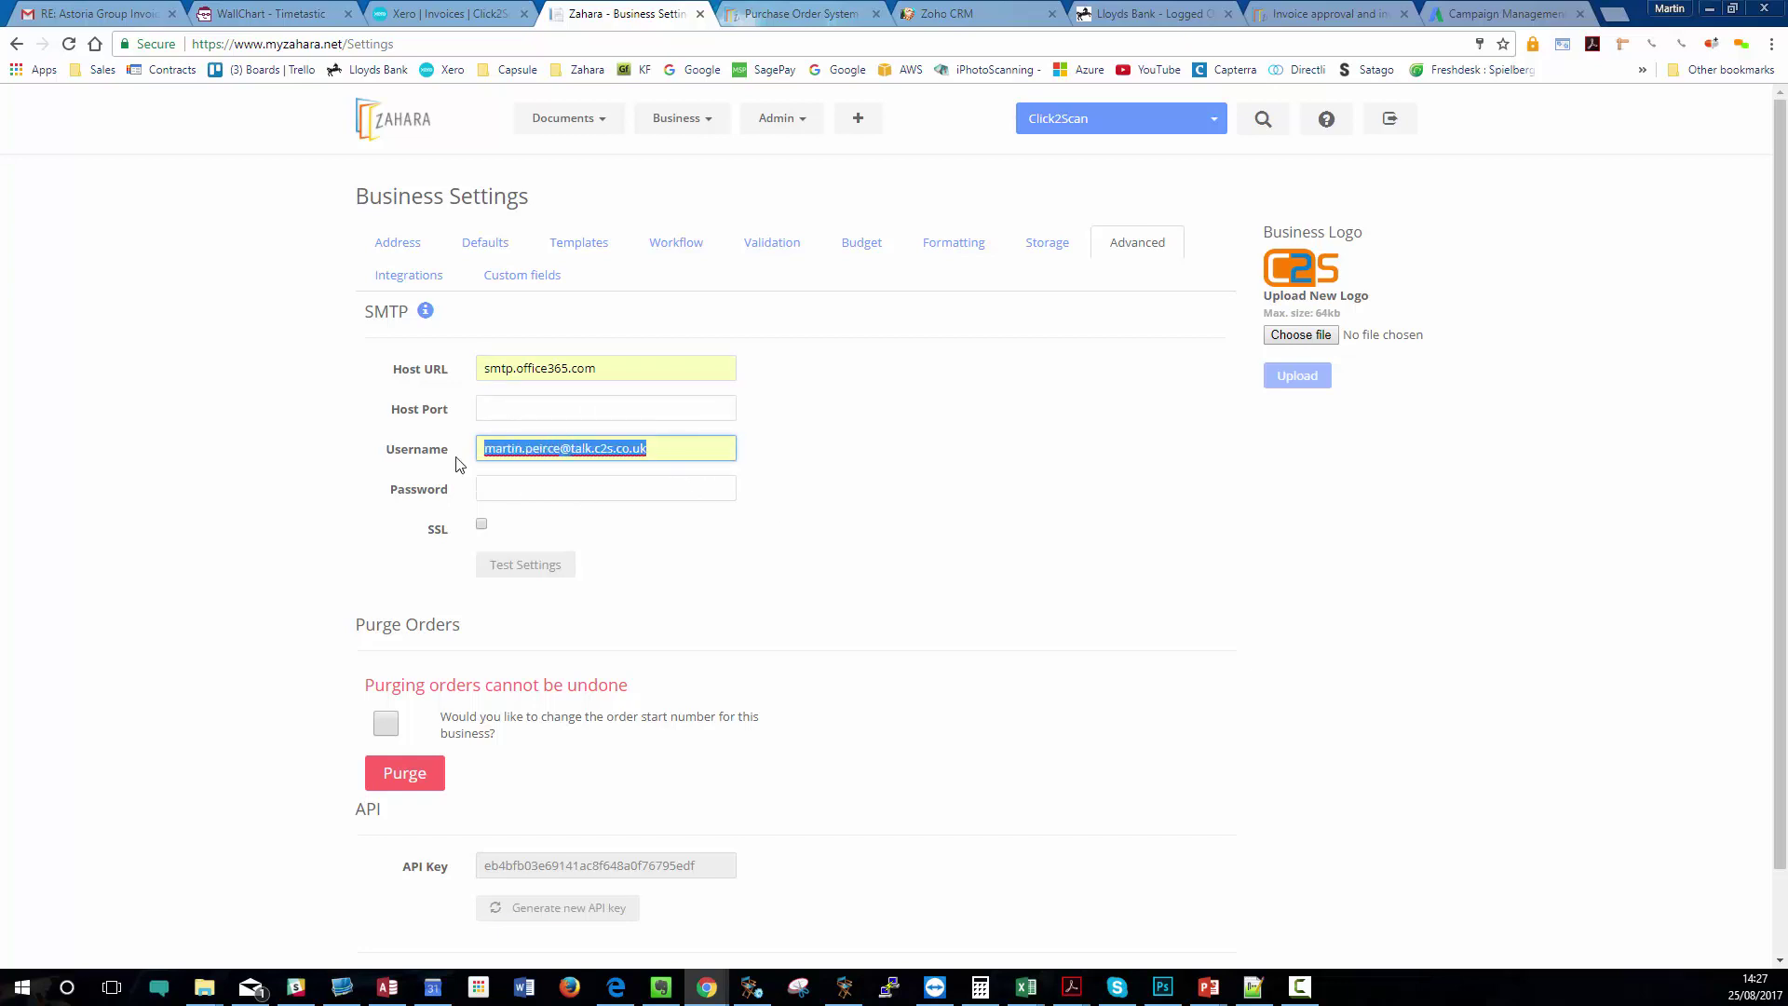
pyautogui.click(811, 497)
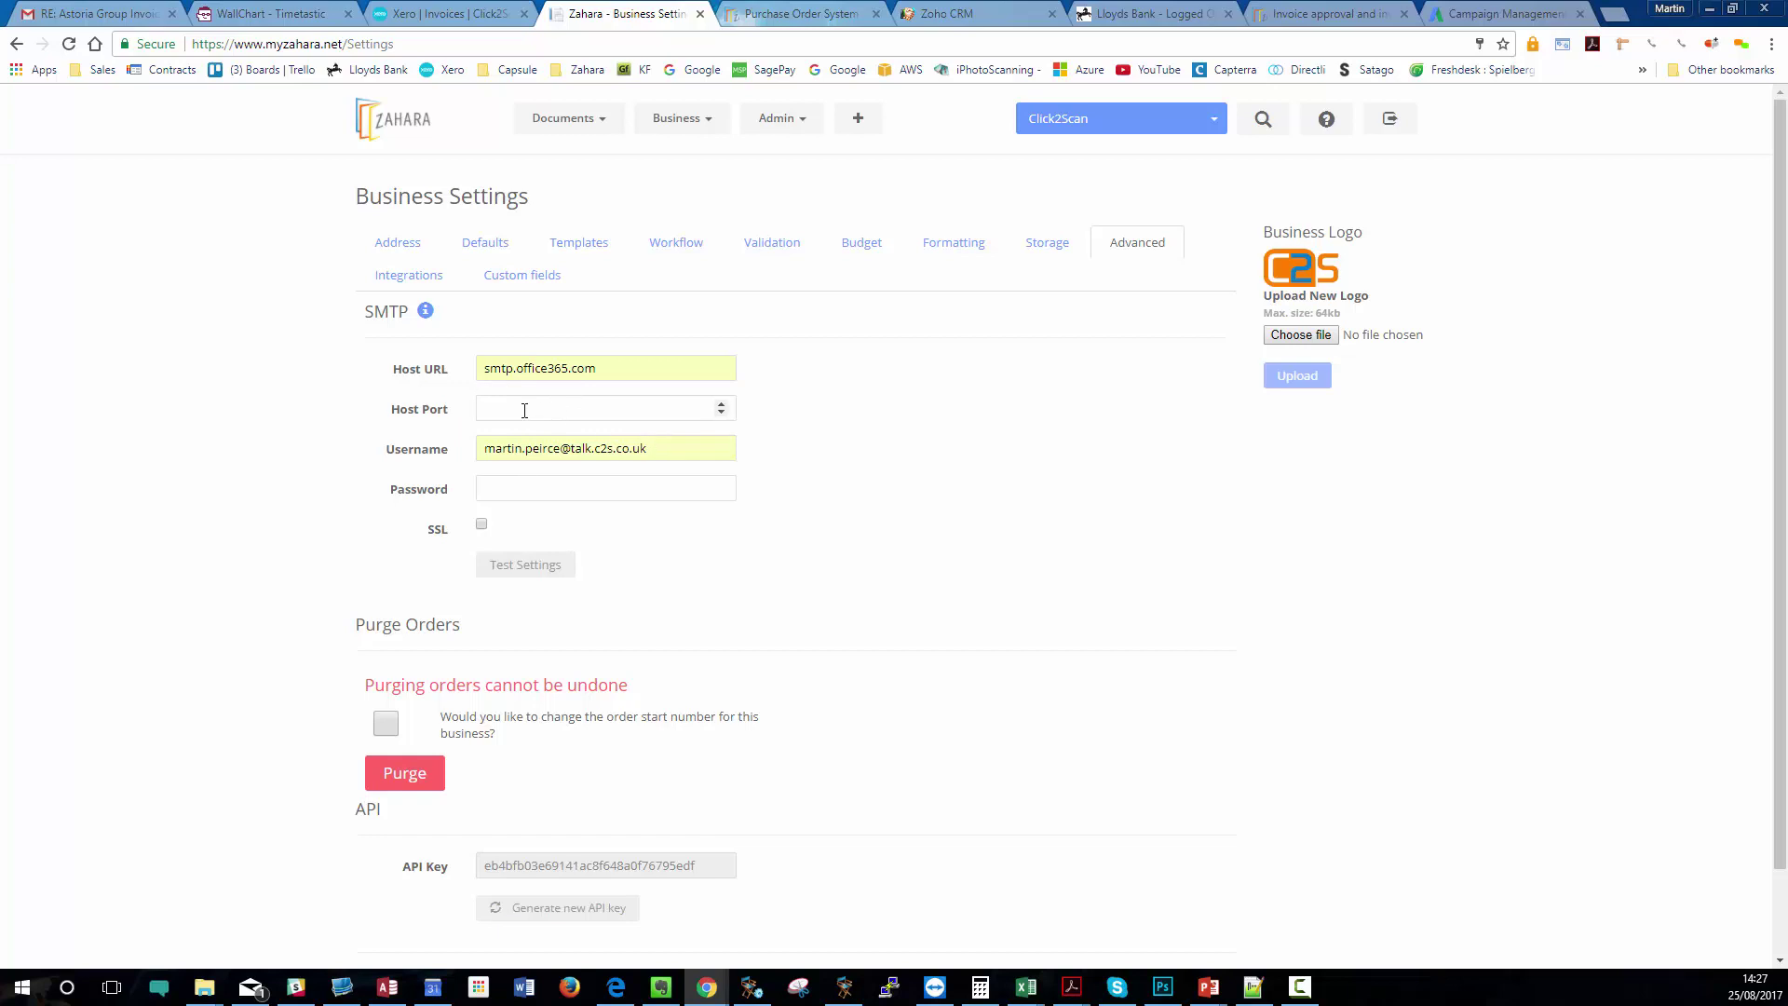
pyautogui.click(521, 407)
pyautogui.write('587')
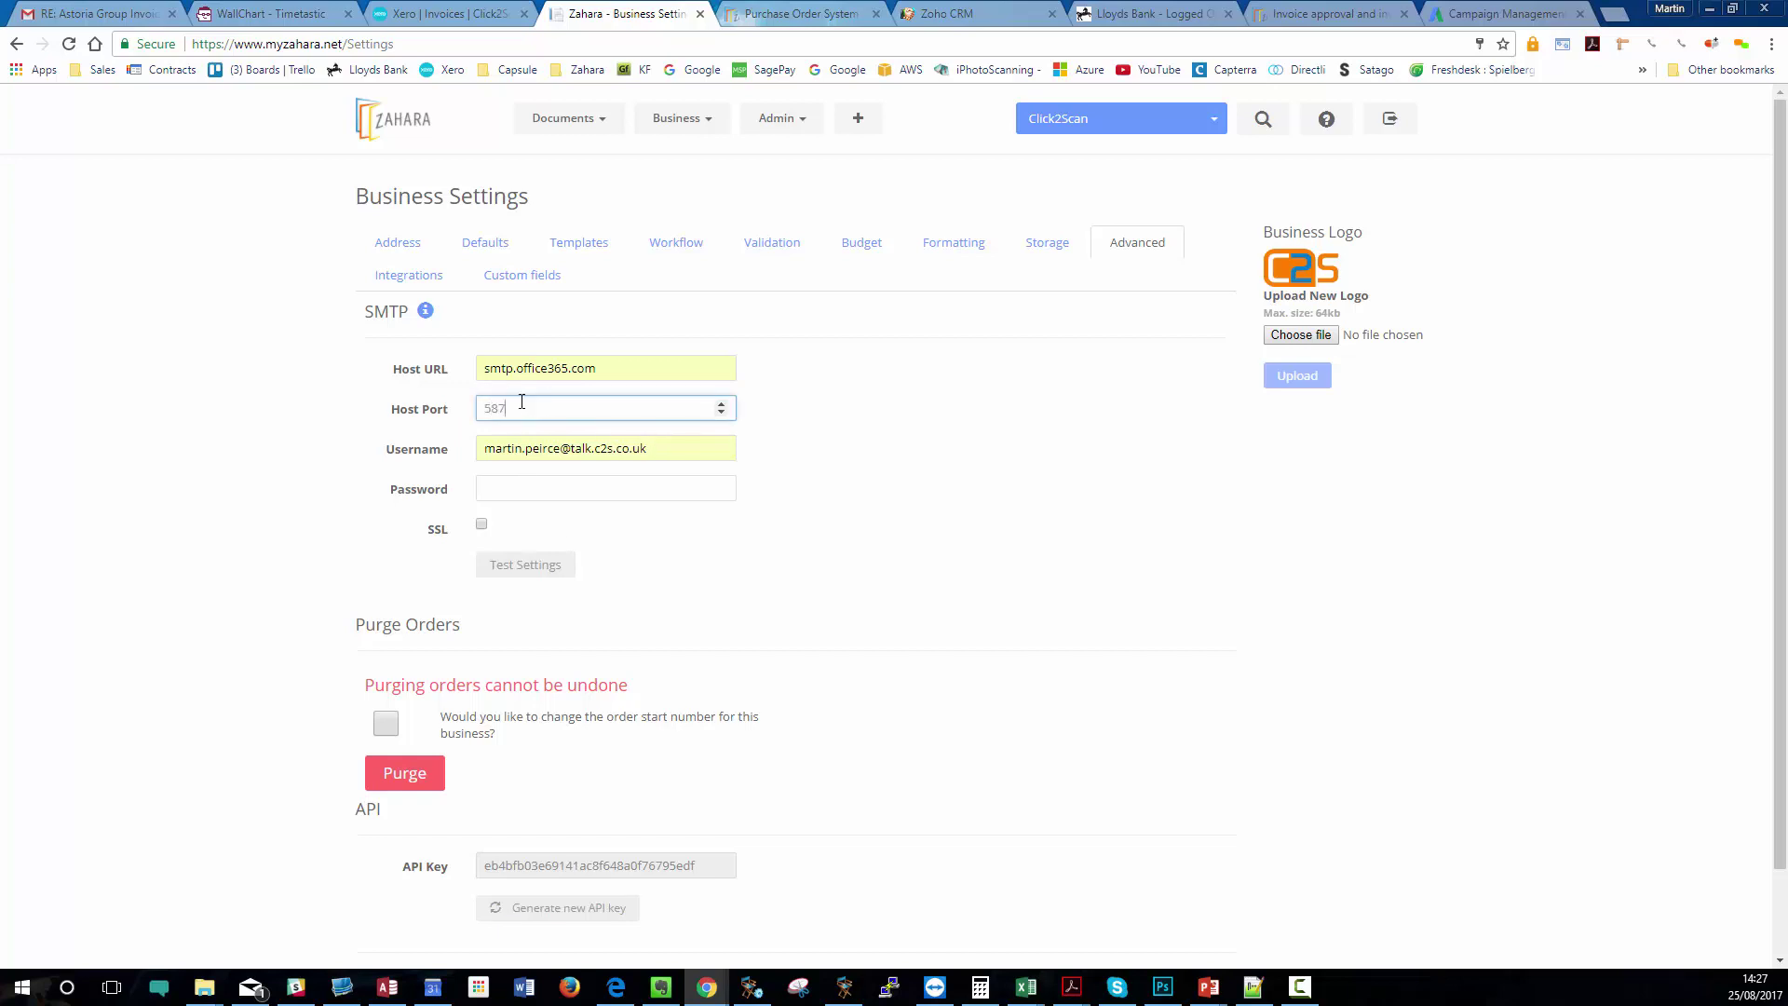
# - Replace the SMTP username with the generic orders mailbox address and enter its password
pyautogui.click(519, 439)
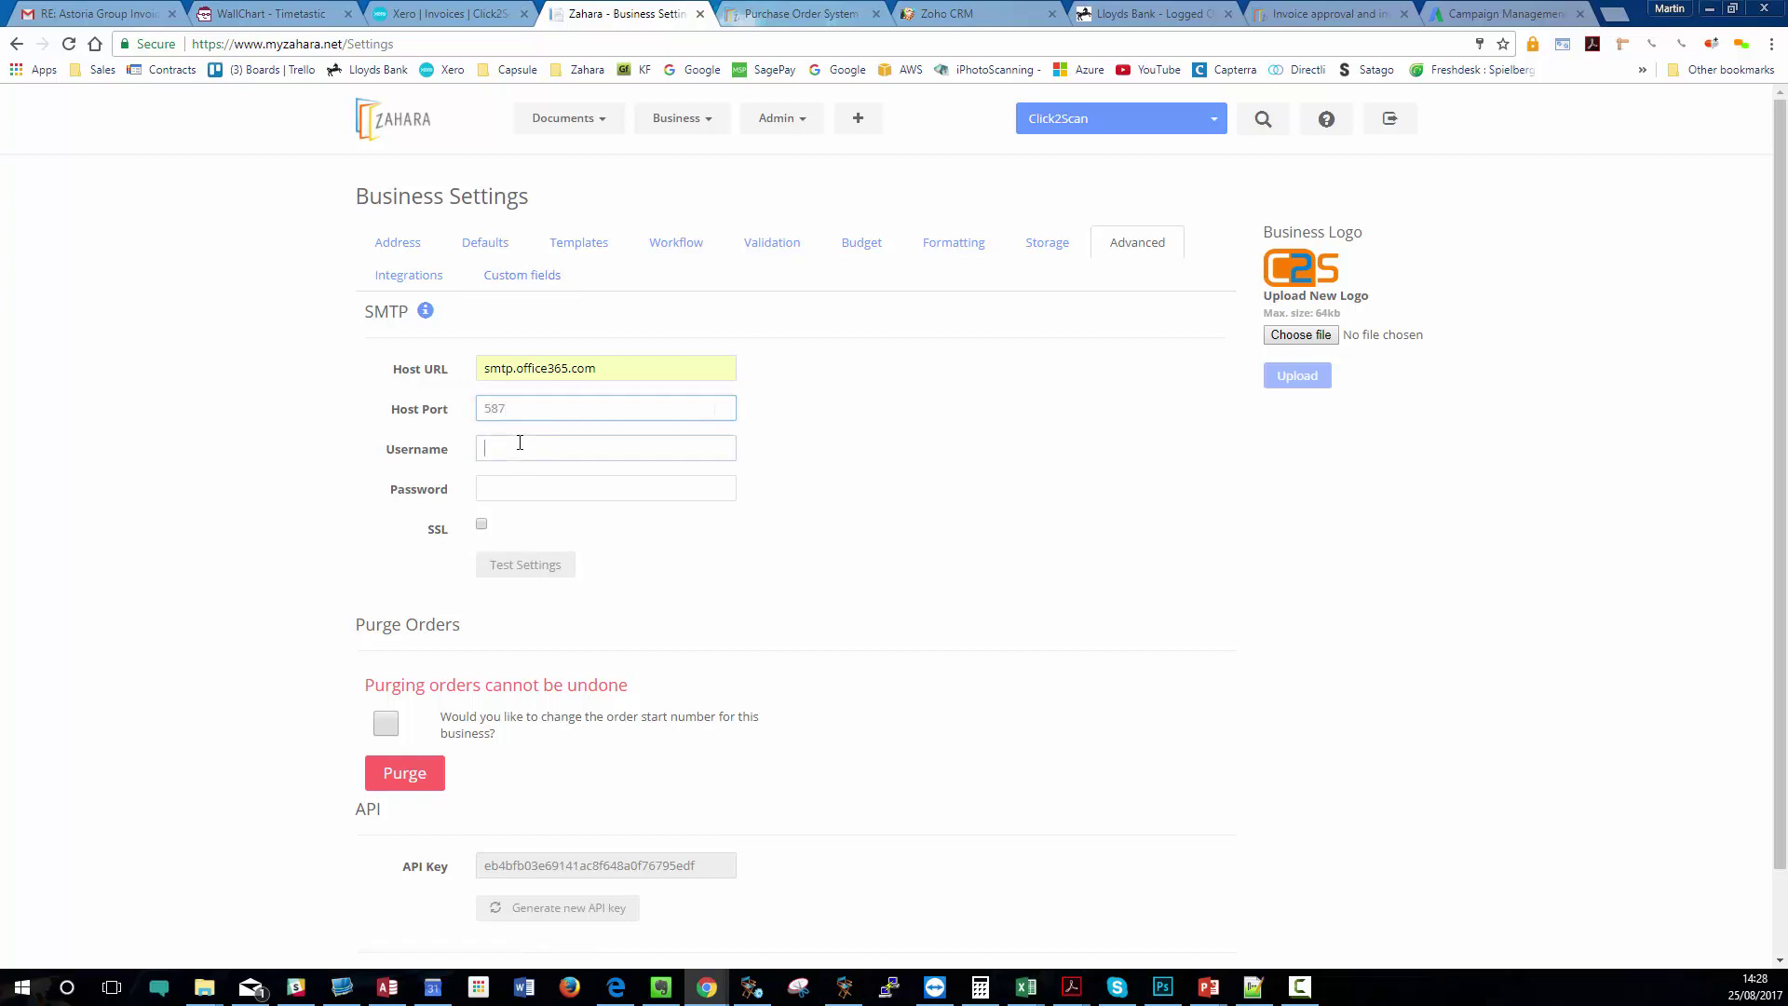
pyautogui.write('ORDER')
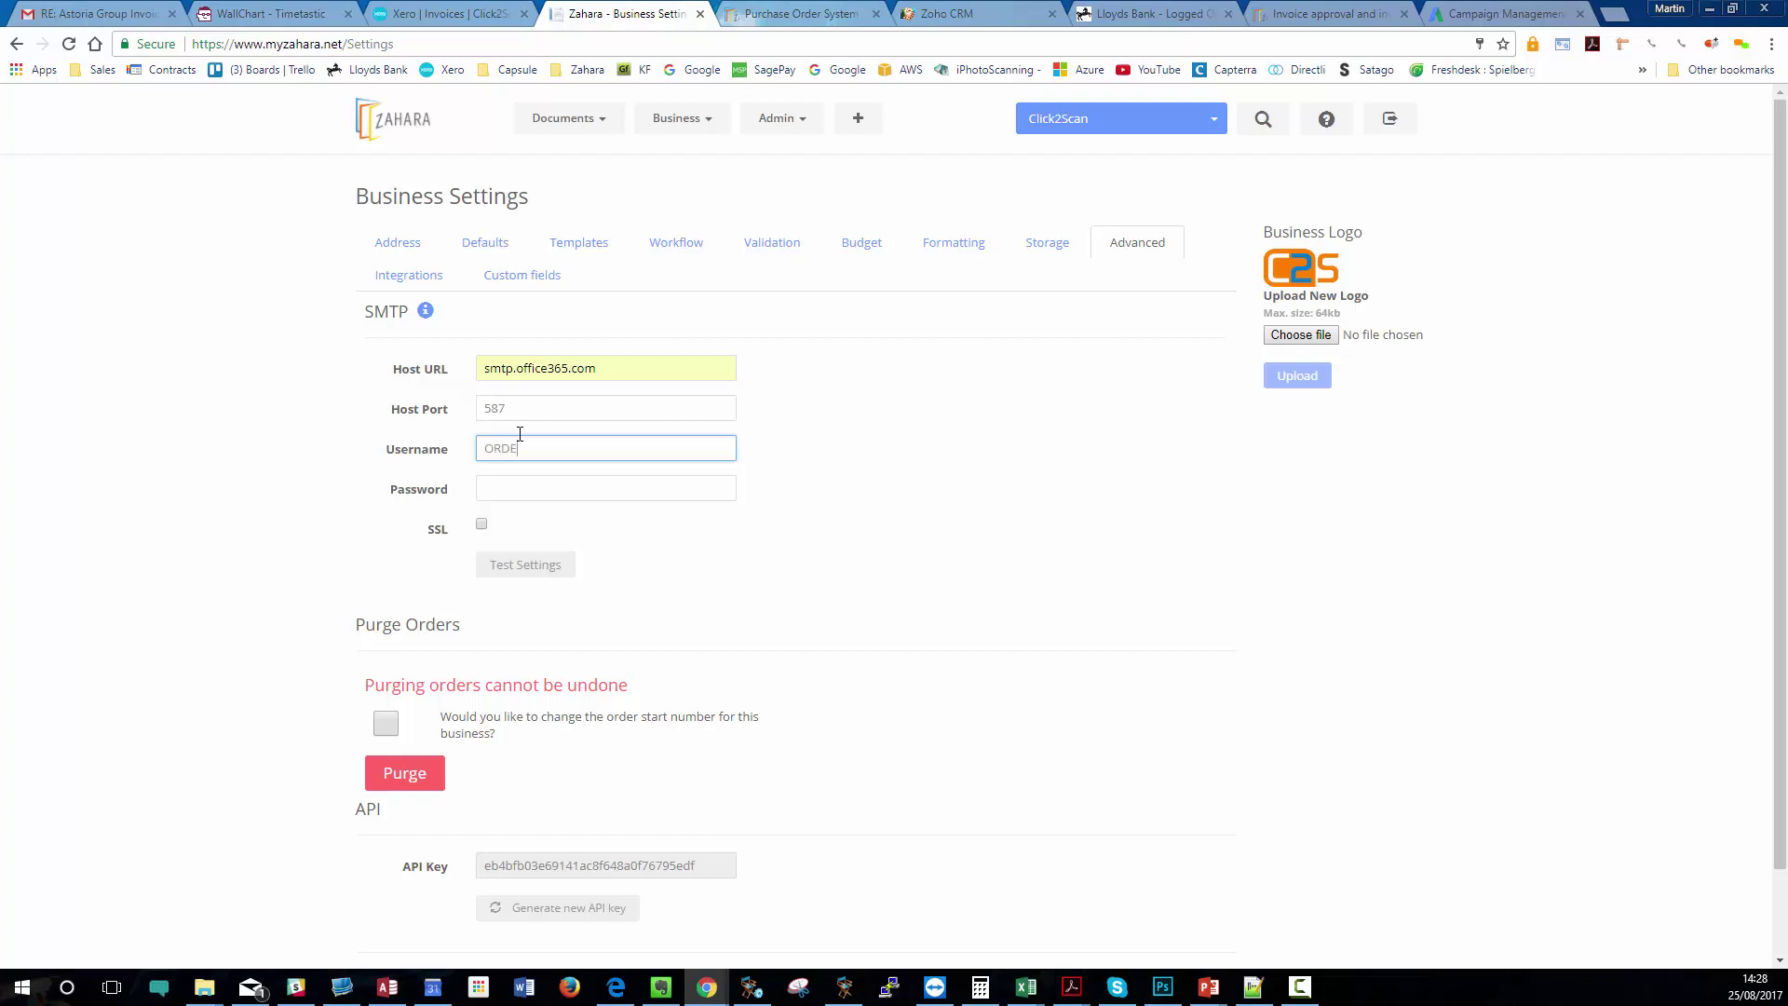
pyautogui.press('BackSpace')
pyautogui.press('BackSpace')
pyautogui.press('BackSpace')
pyautogui.press('BackSpace')
pyautogui.press('BackSpace')
pyautogui.click(559, 489)
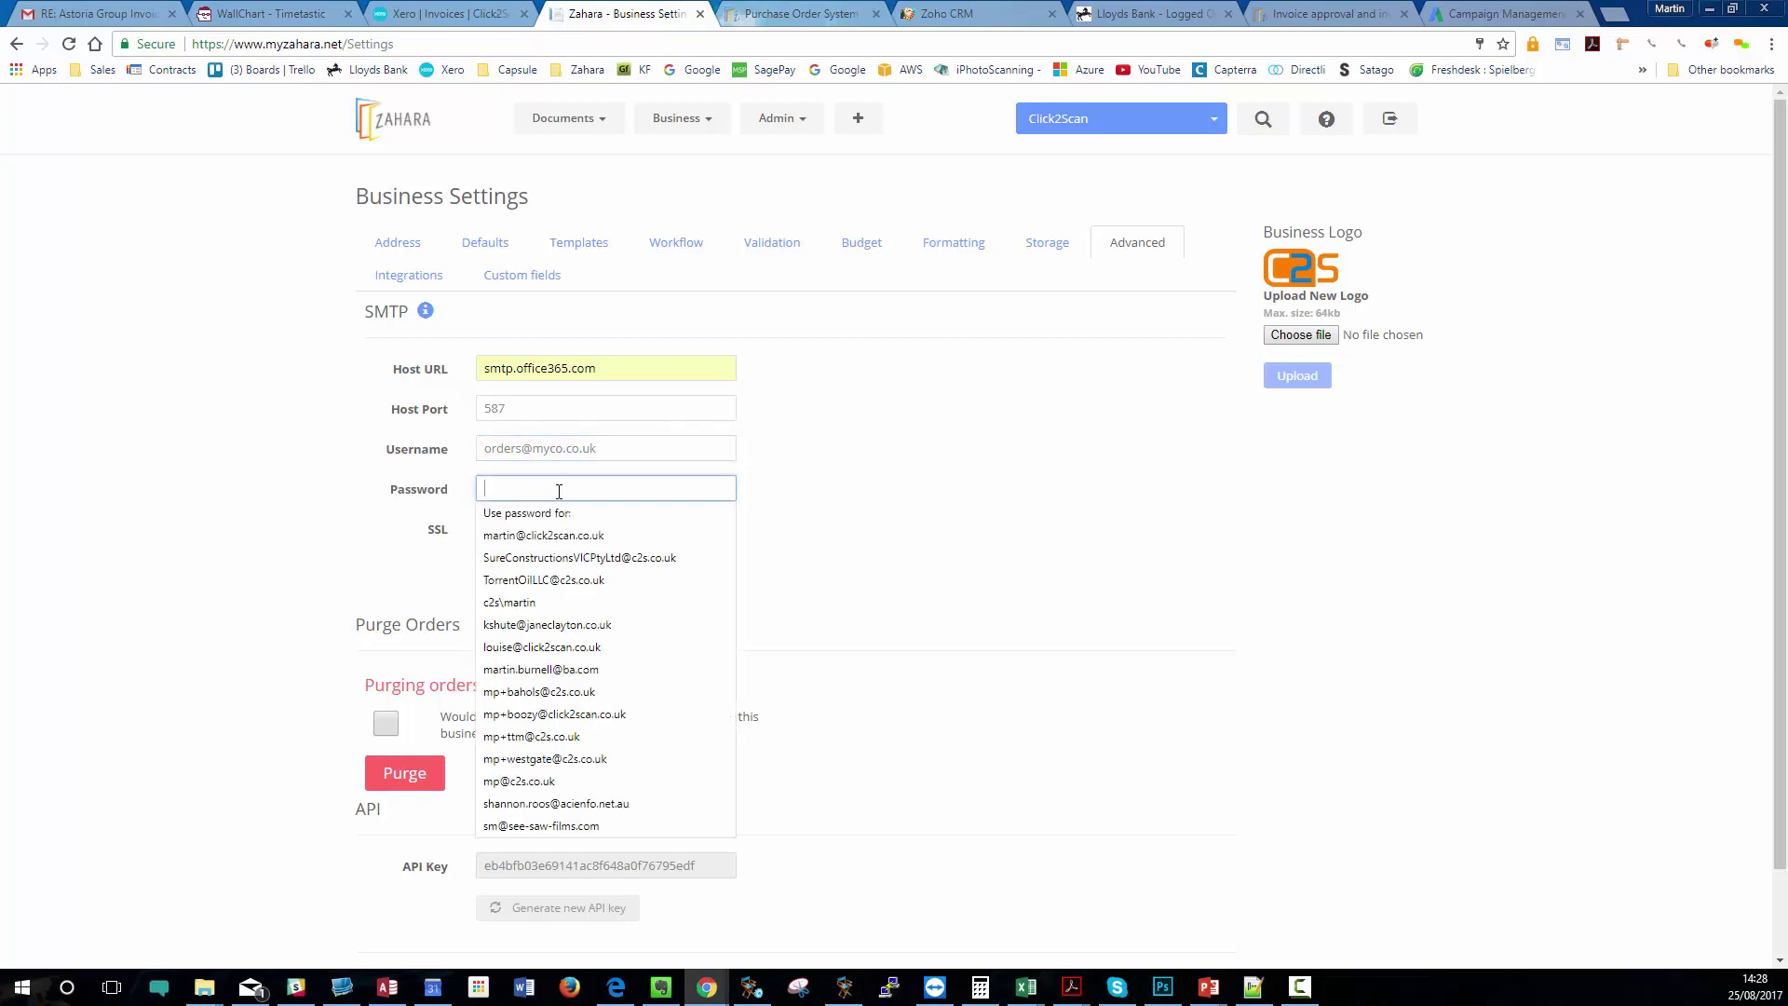
pyautogui.write('********')
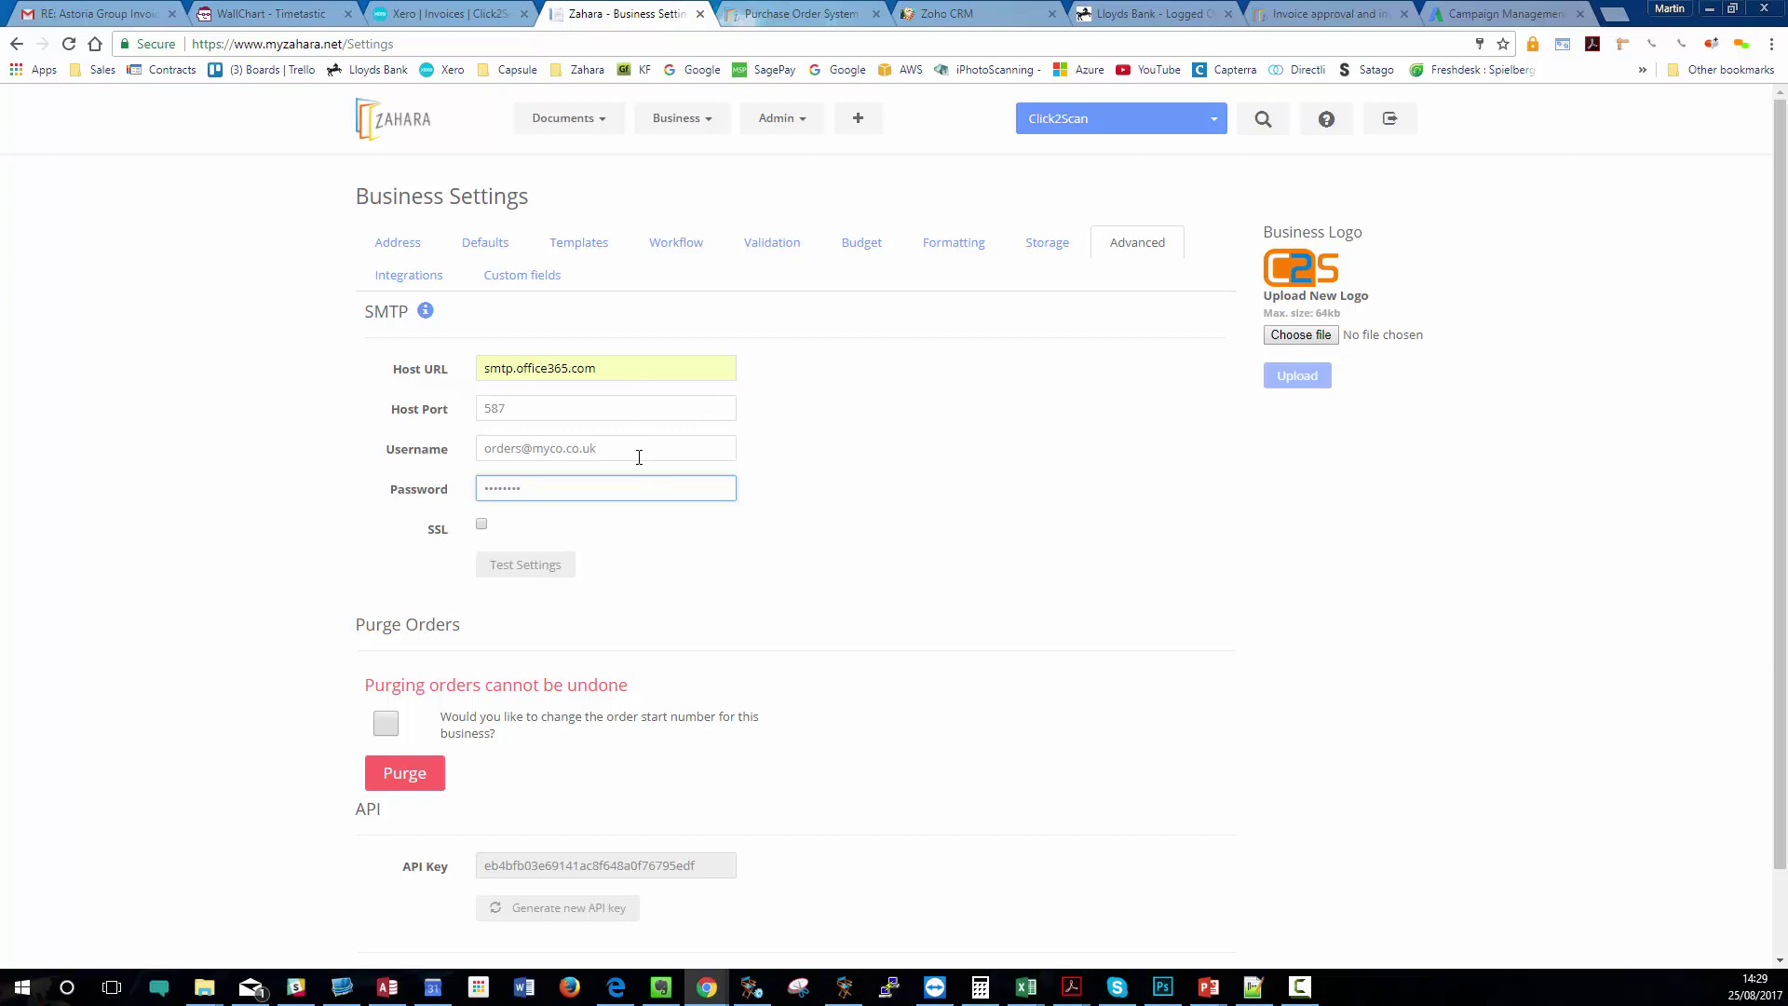
pyautogui.moveTo(625, 456); pyautogui.dragTo(470, 463)
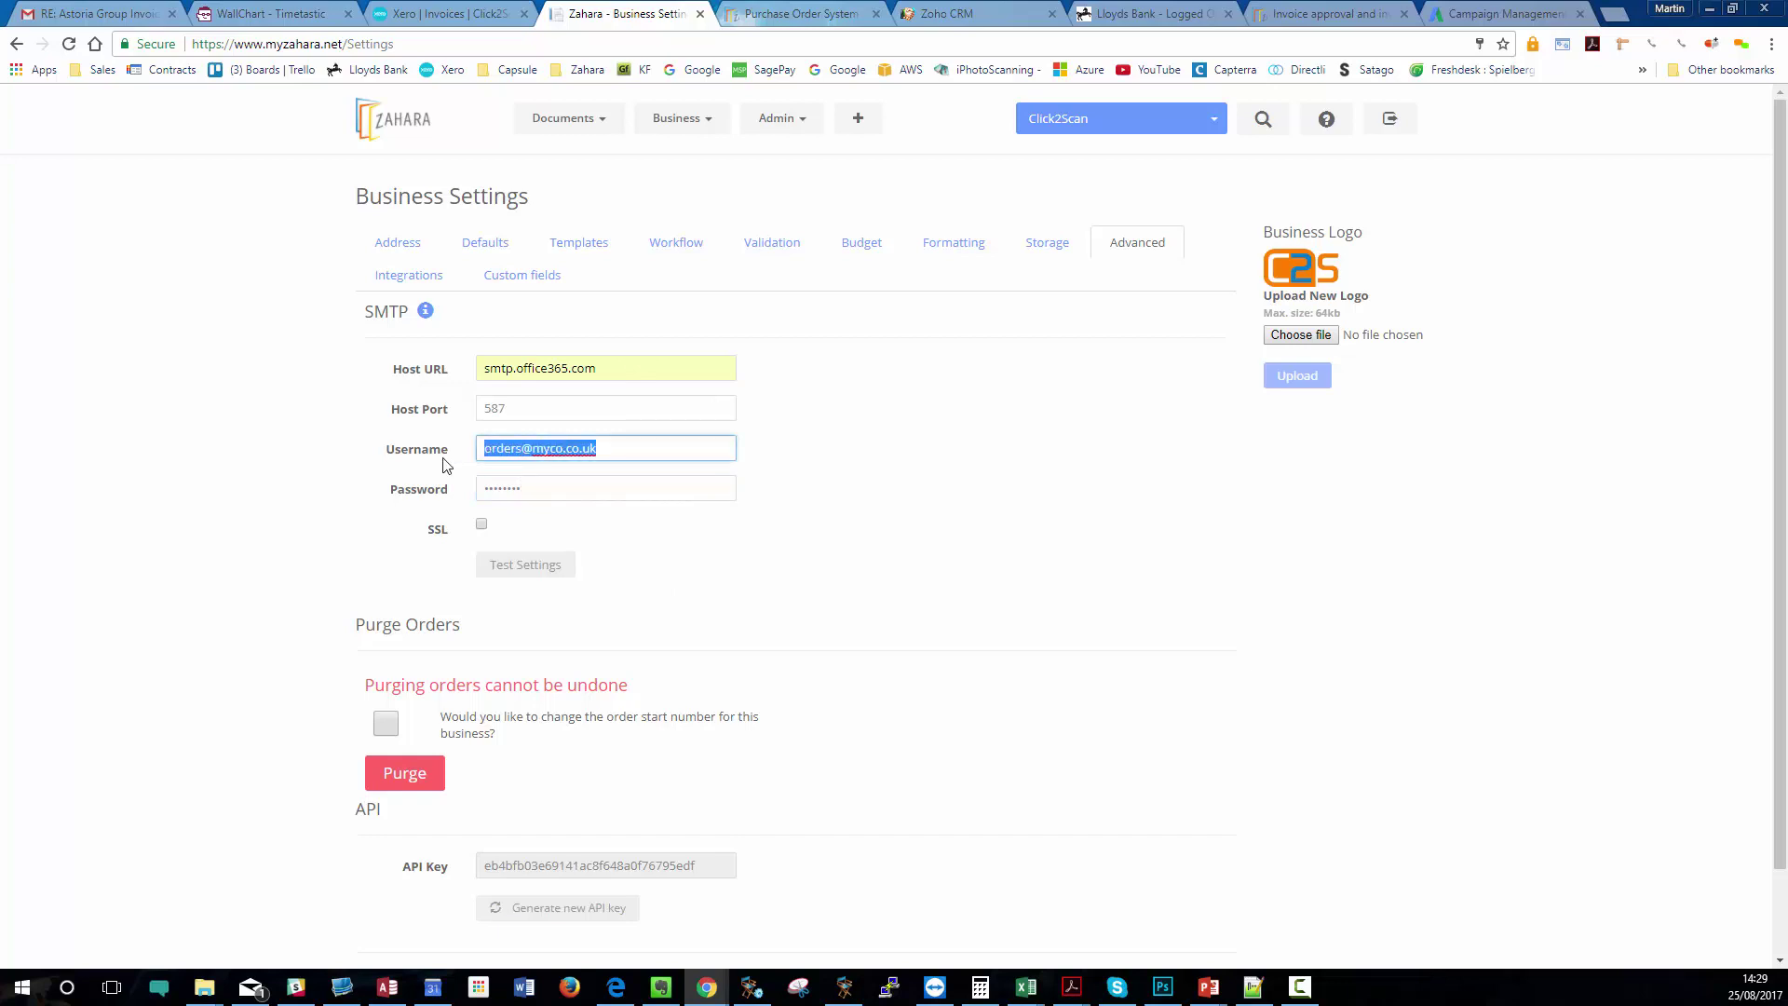